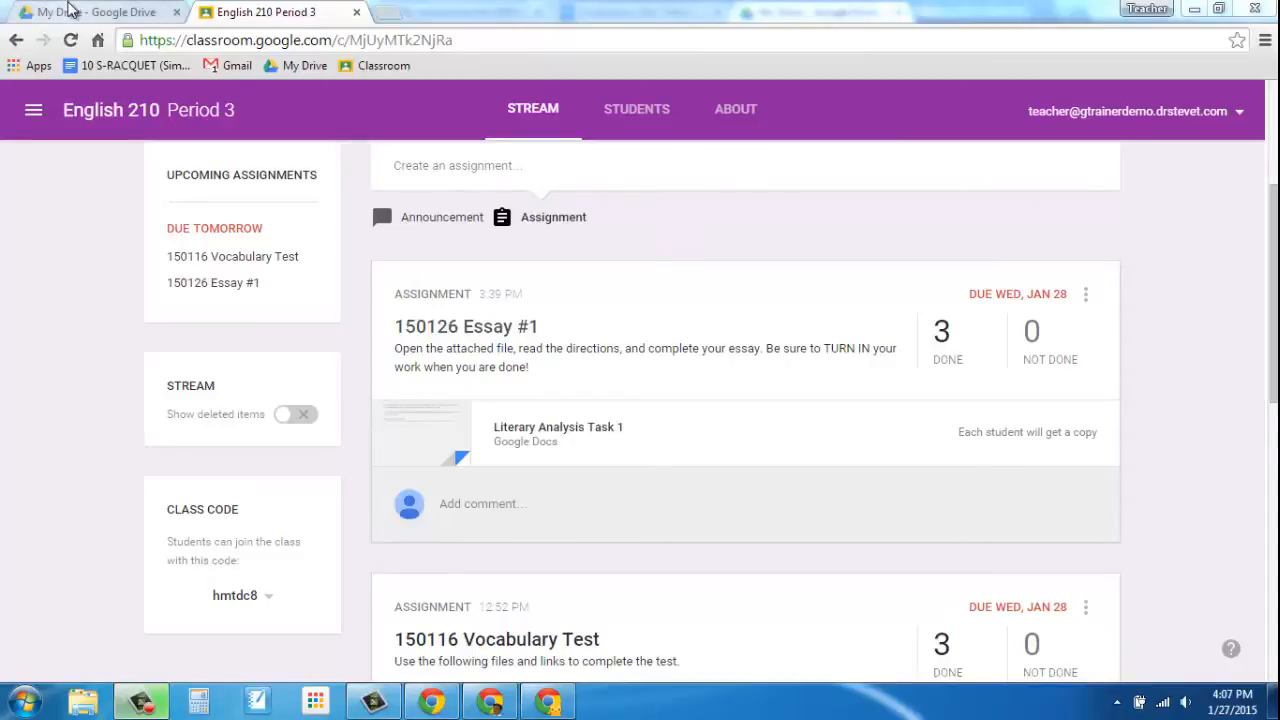
# Switch to My Drive and create a new Google Sheets spreadsheet
pyautogui.click(68, 10)
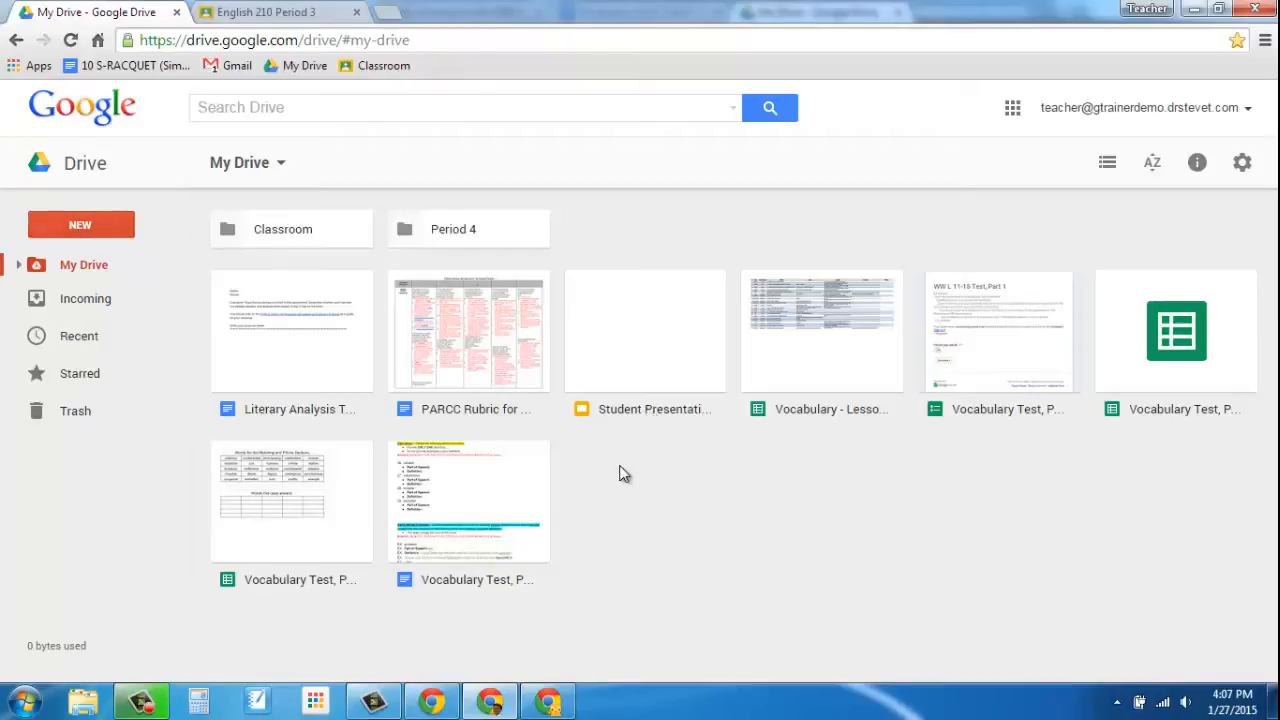
pyautogui.click(85, 227)
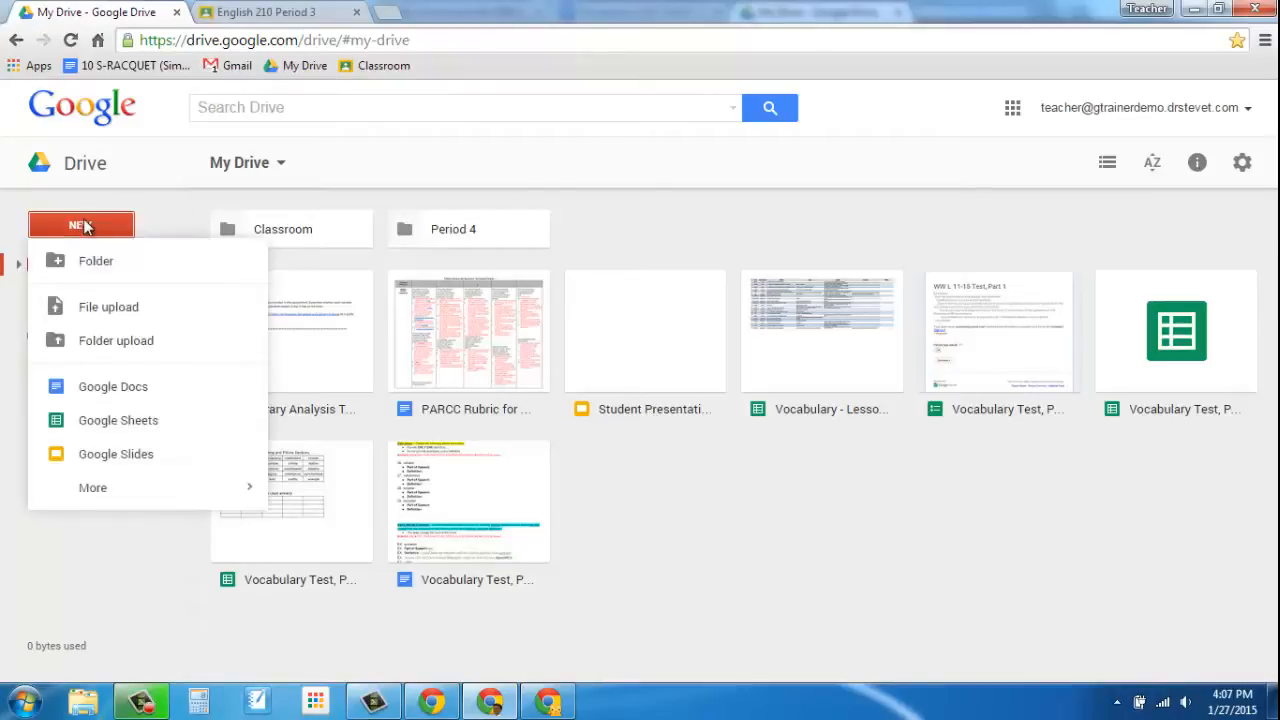
pyautogui.click(117, 423)
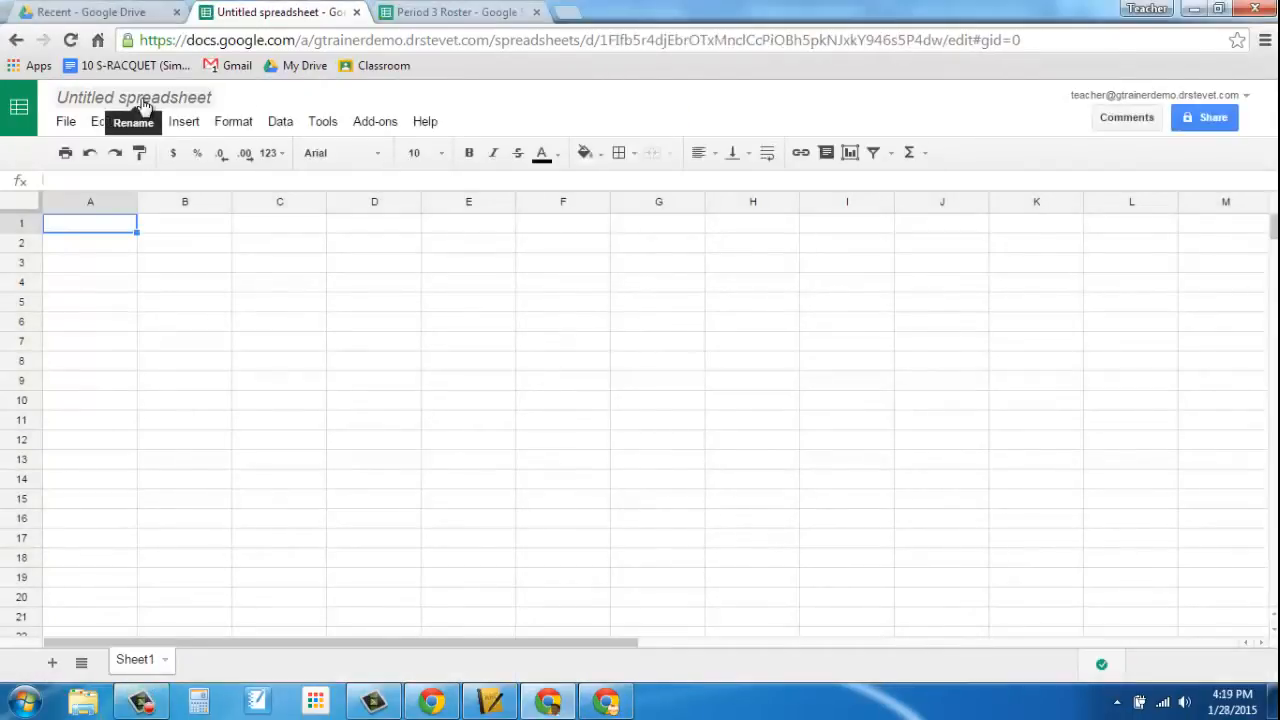
# Rename the untitled spreadsheet as "150126 Student Presentation"
pyautogui.click(141, 100)
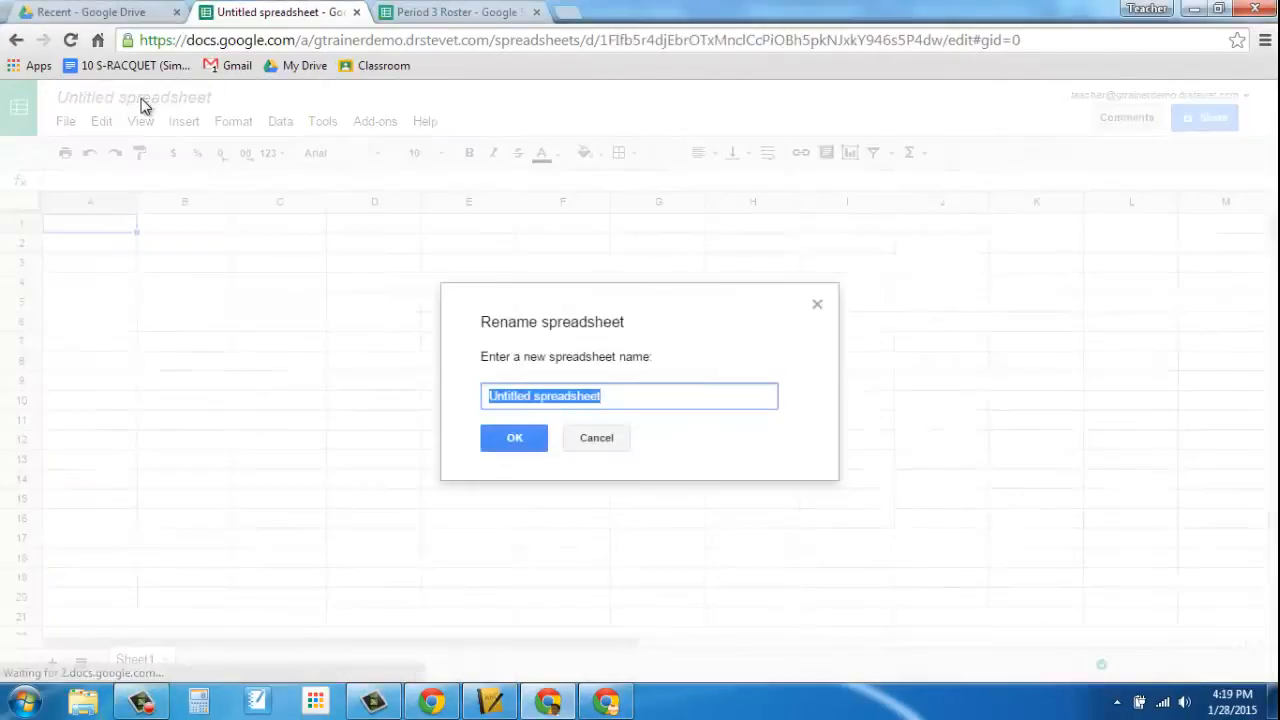
pyautogui.write('150126 St')
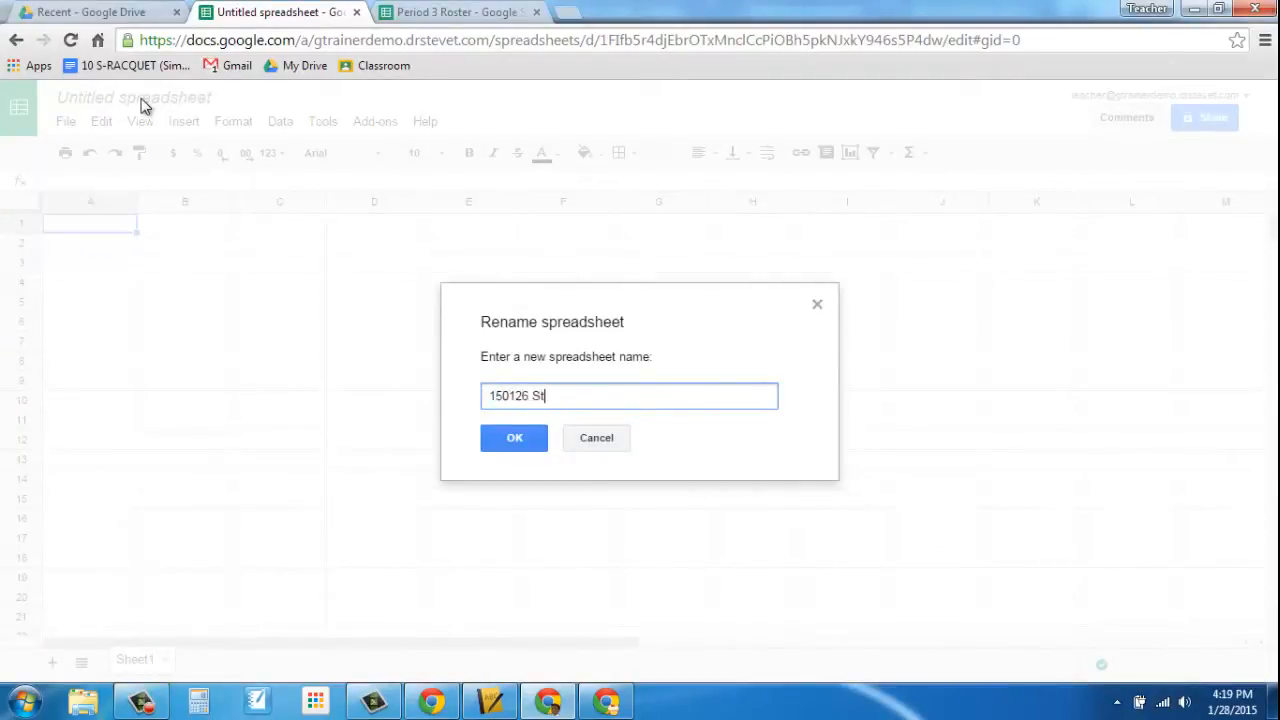
pyautogui.write('ation')
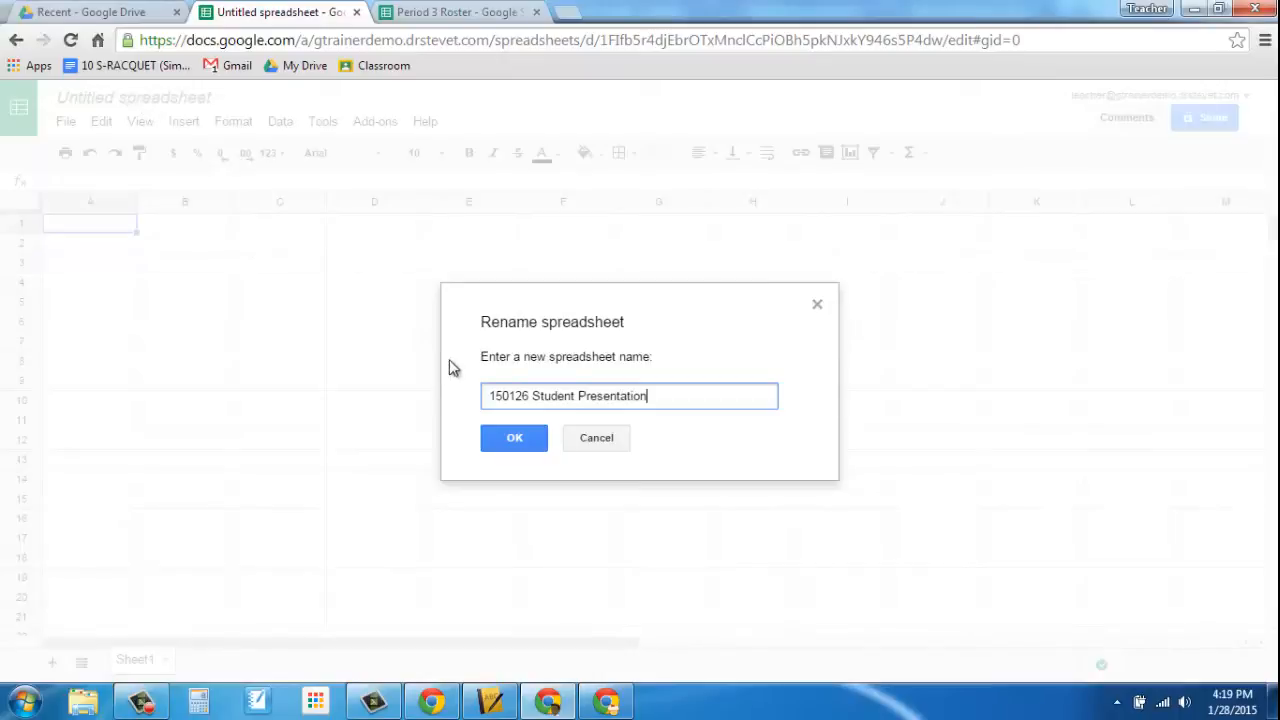
pyautogui.doubleClick(510, 395)
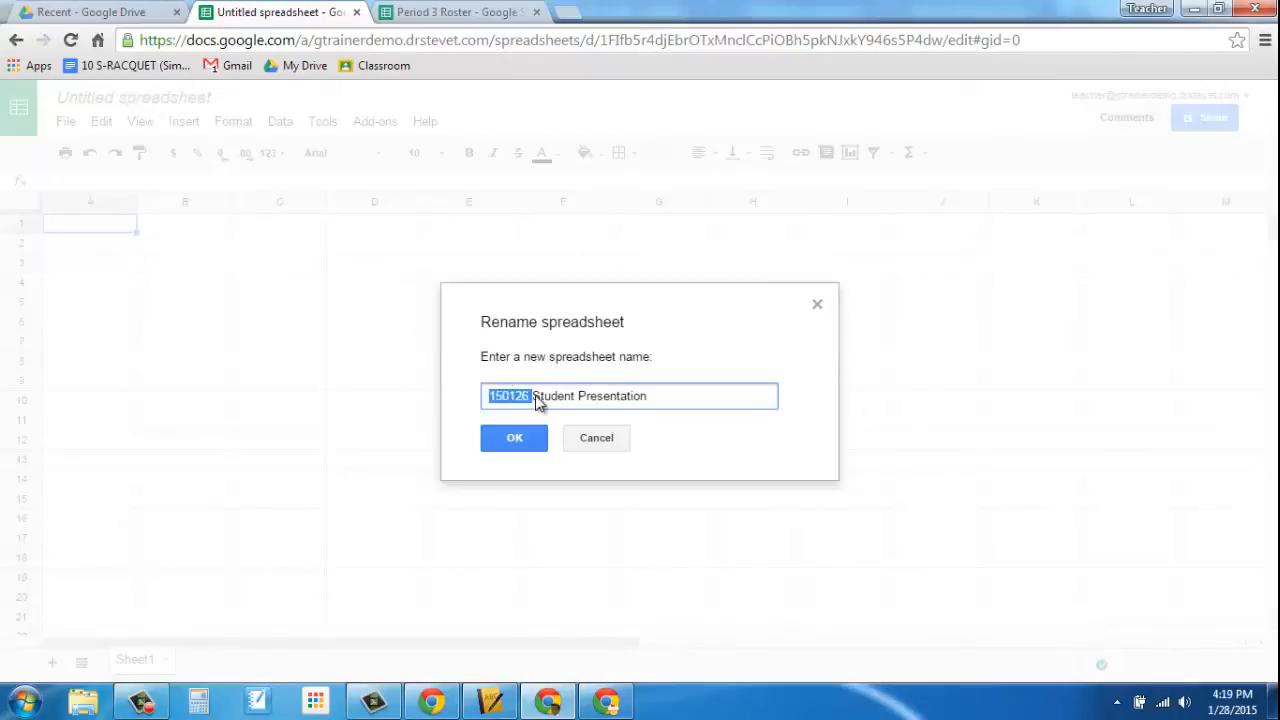
pyautogui.click(533, 396)
pyautogui.moveTo(536, 395); pyautogui.dragTo(651, 396)
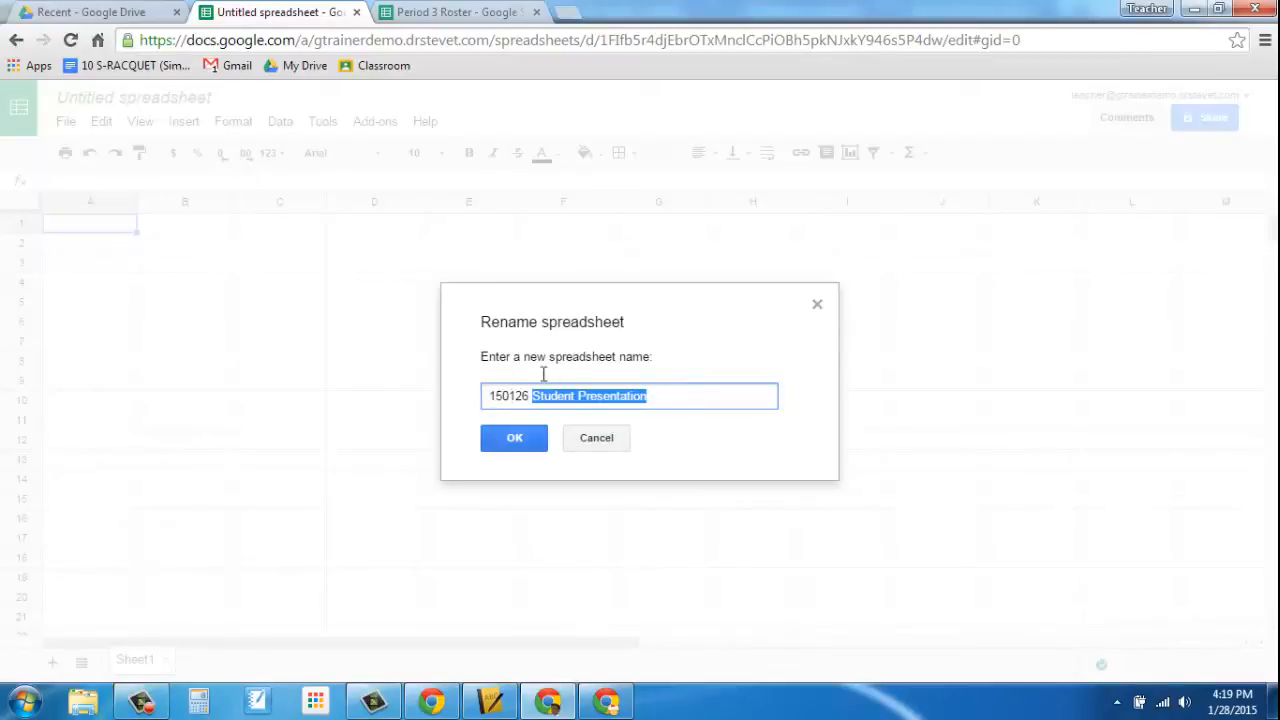
pyautogui.click(516, 439)
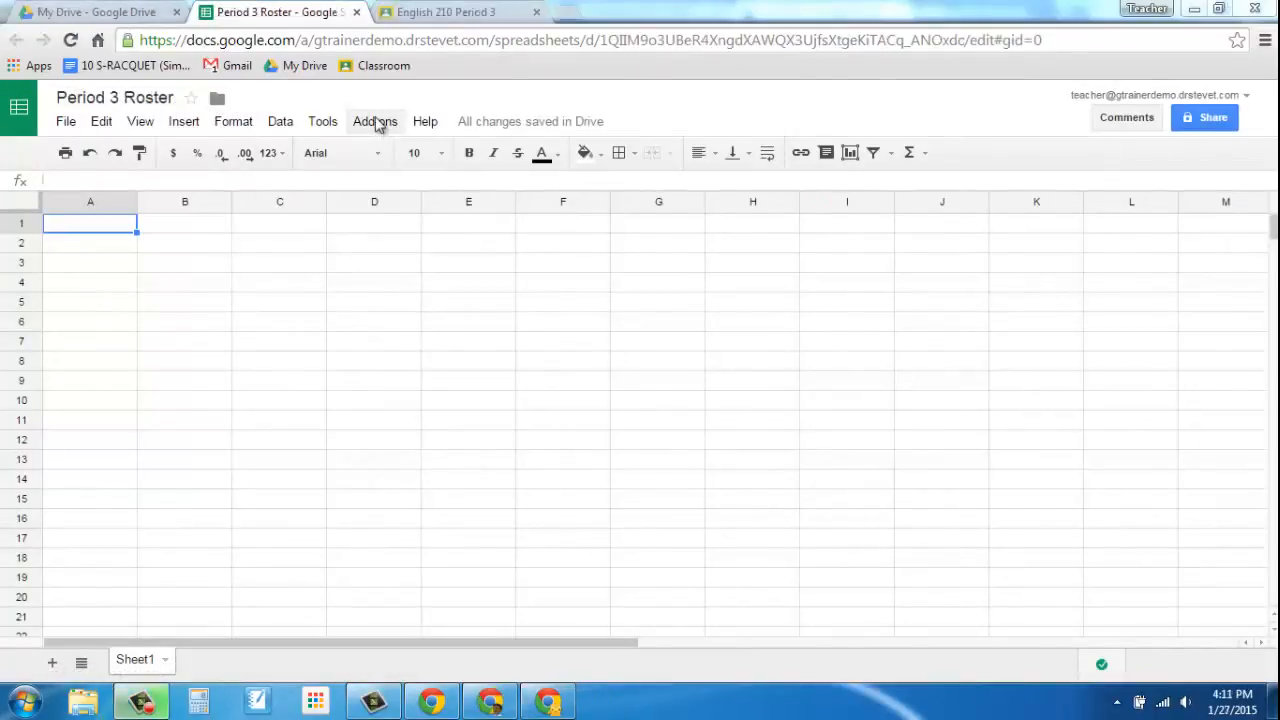
# Browse the add-on gallery for the Period 3 Roster spreadsheet and install the free Doctopus add-on
pyautogui.click(376, 122)
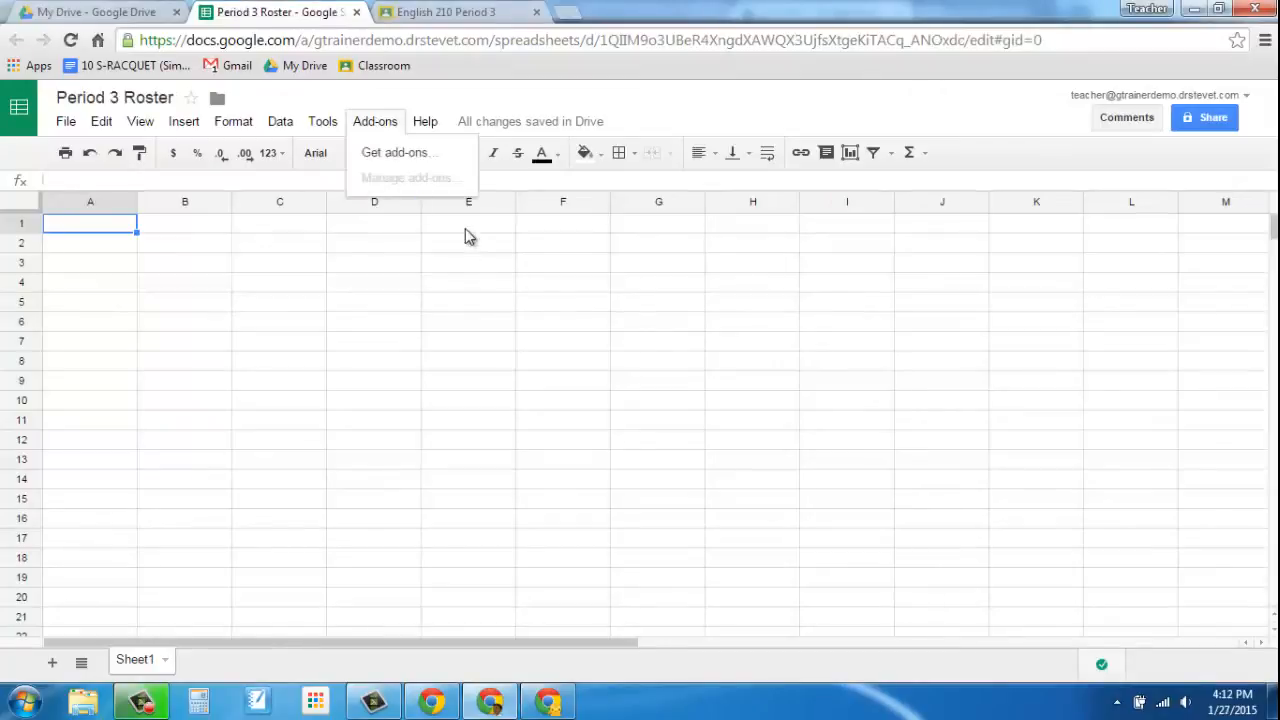
pyautogui.click(392, 157)
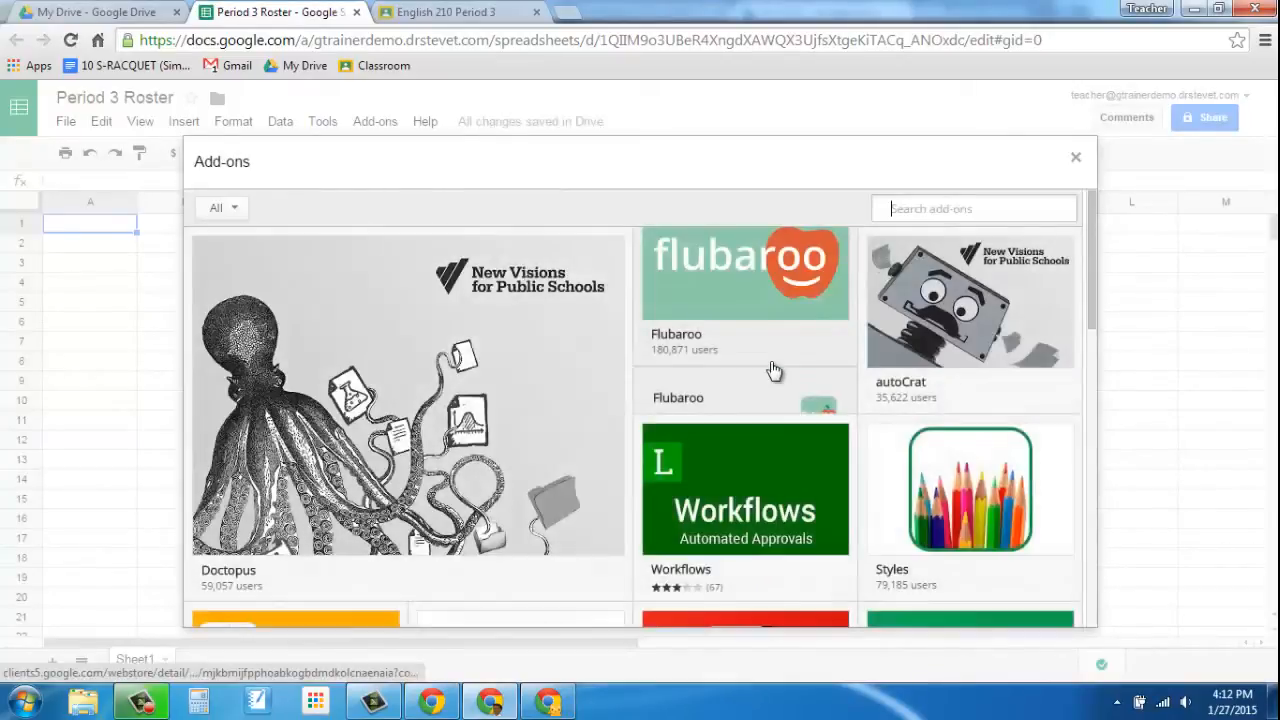
pyautogui.moveTo(756, 296)
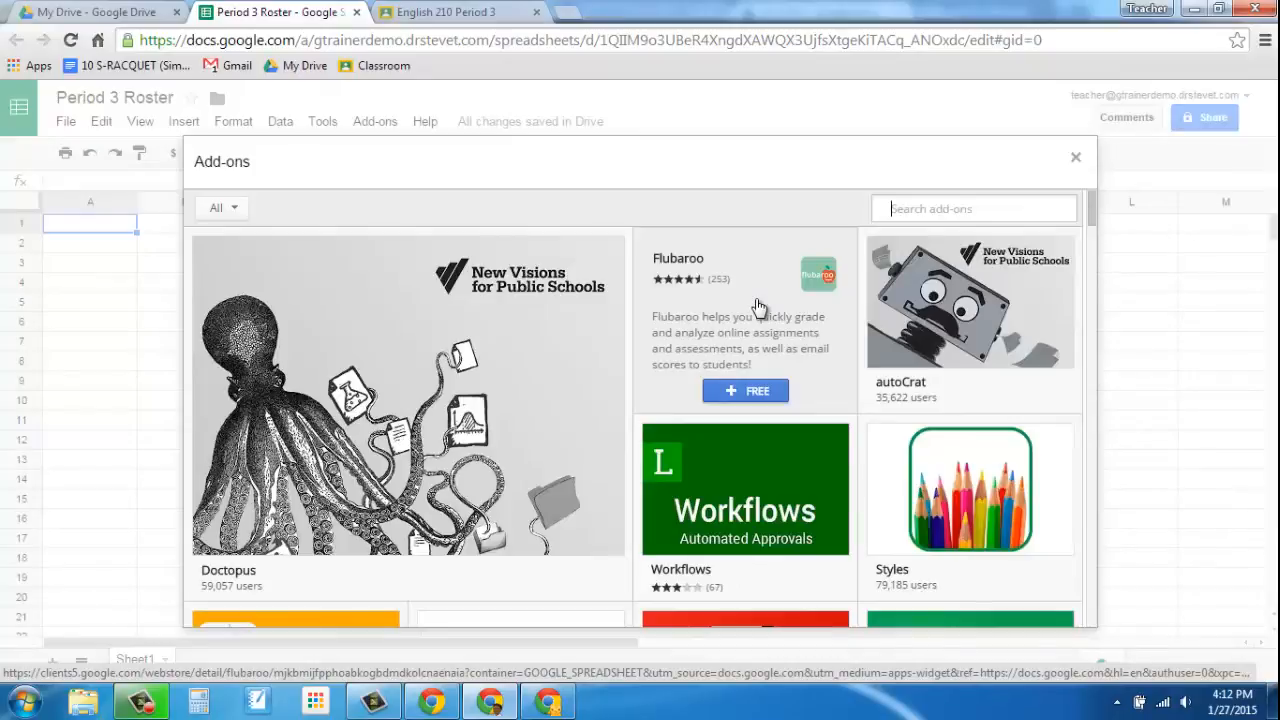
pyautogui.moveTo(968, 326)
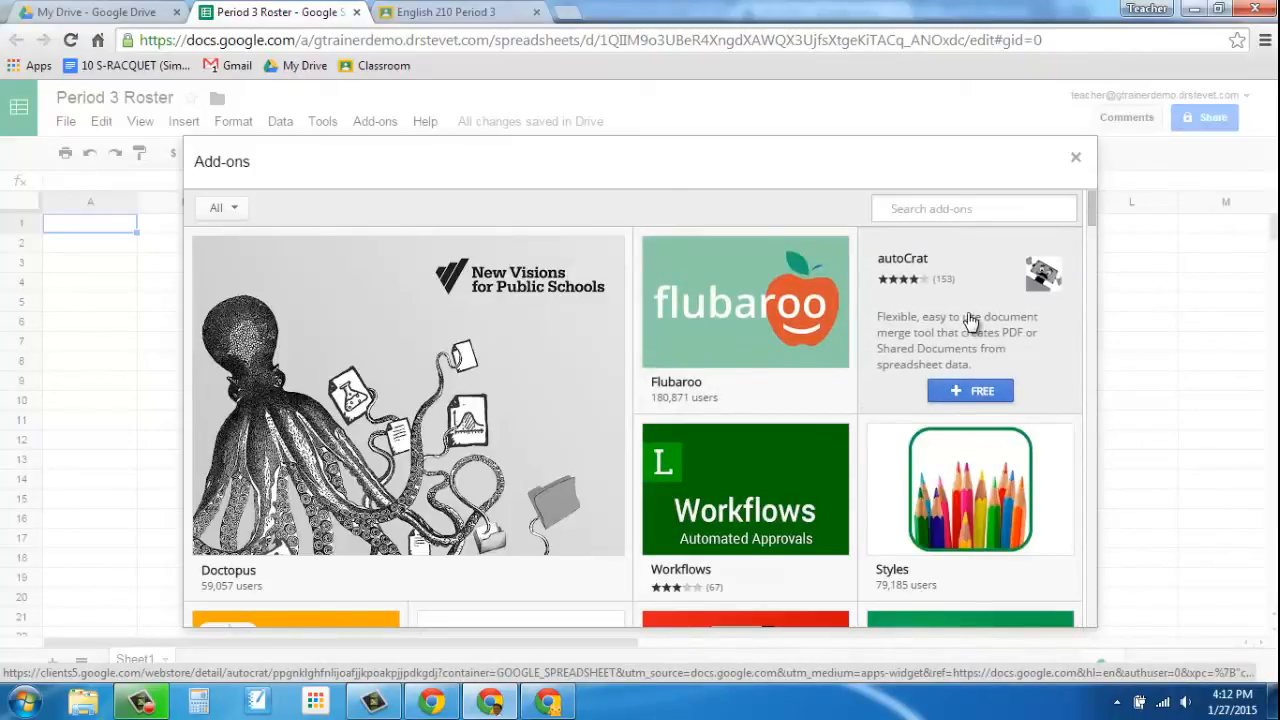
pyautogui.scroll(-6, 805, 485)
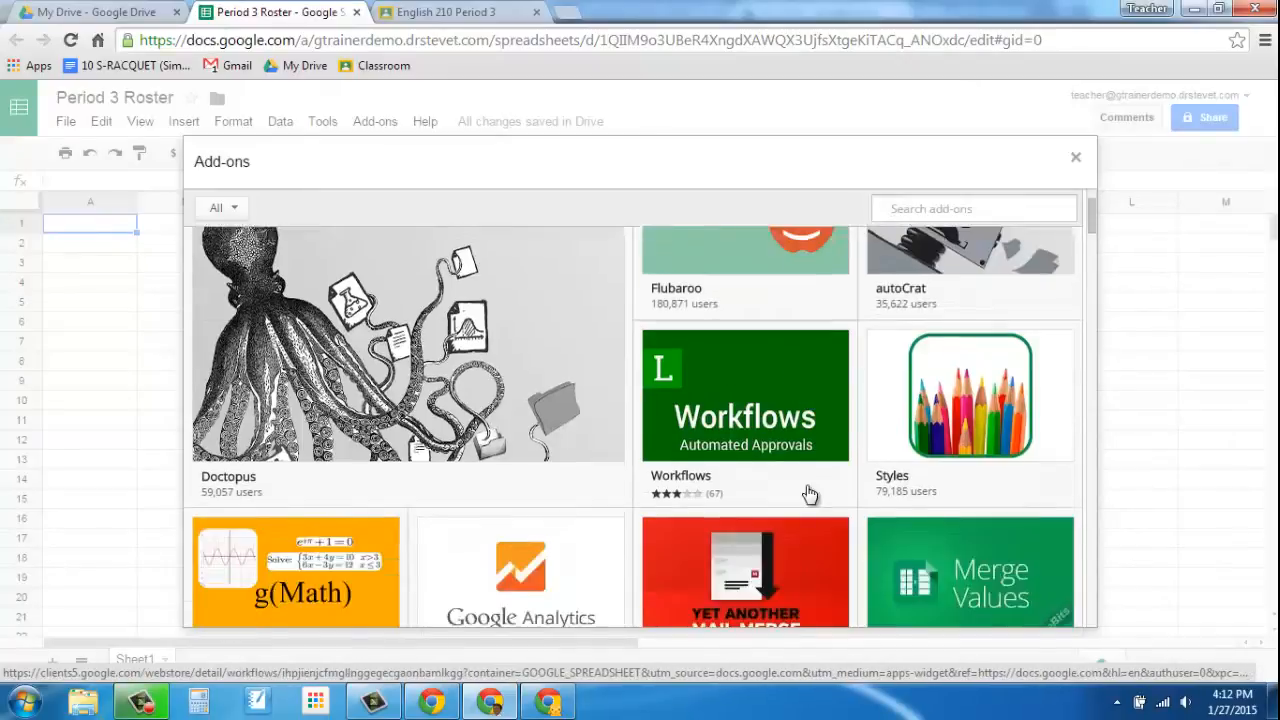
pyautogui.scroll(-2, 808, 495)
pyautogui.scroll(8, 808, 495)
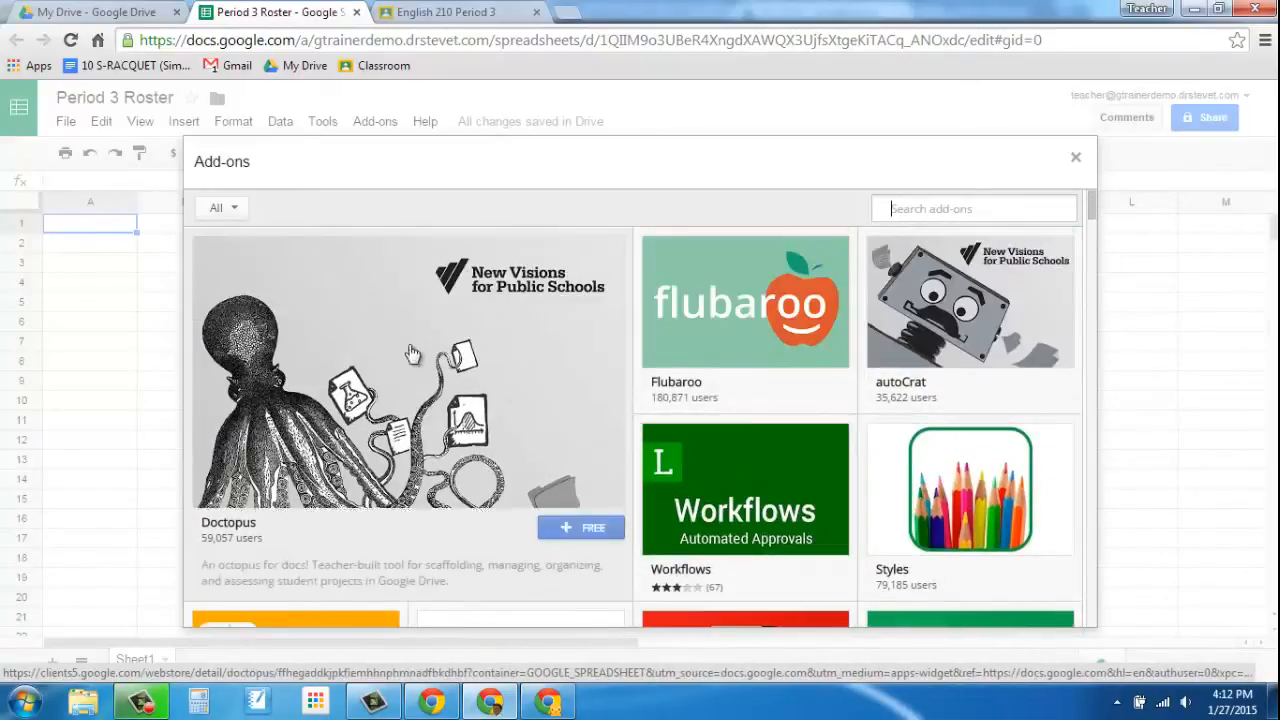
pyautogui.click(567, 530)
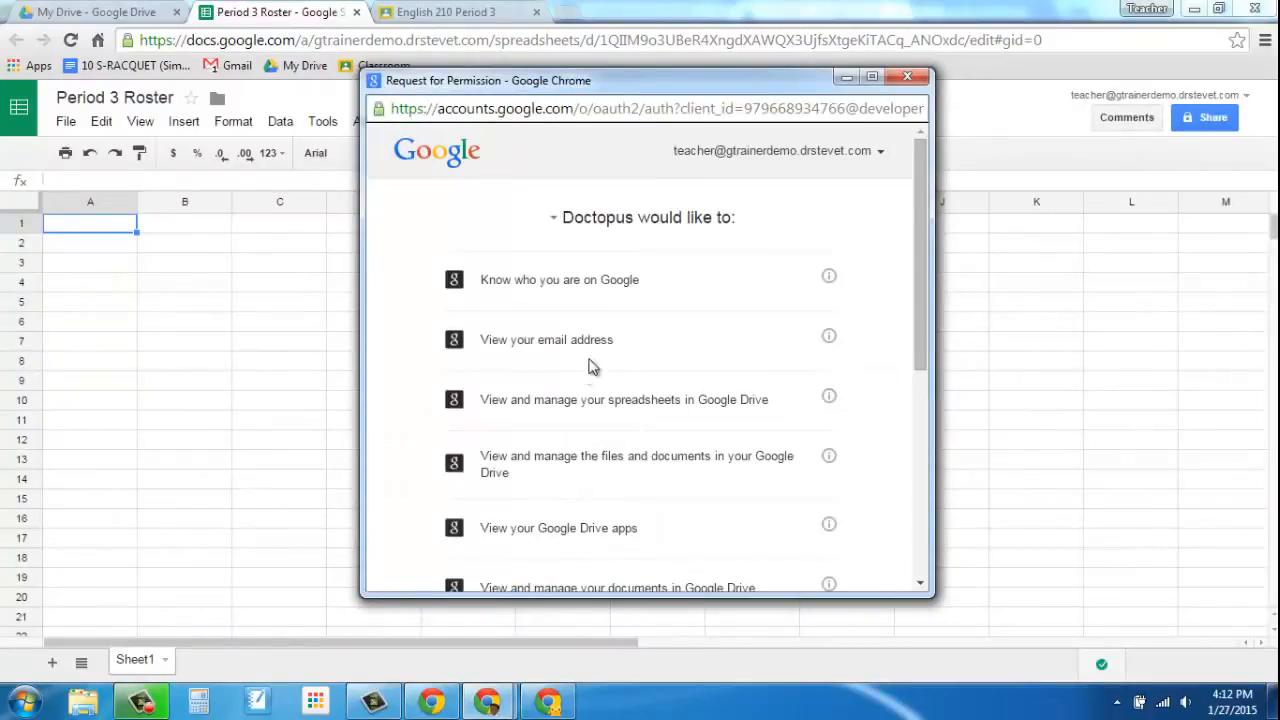
# Review the permissions requested by Doctopus and accept them
pyautogui.scroll(-3, 718, 348)
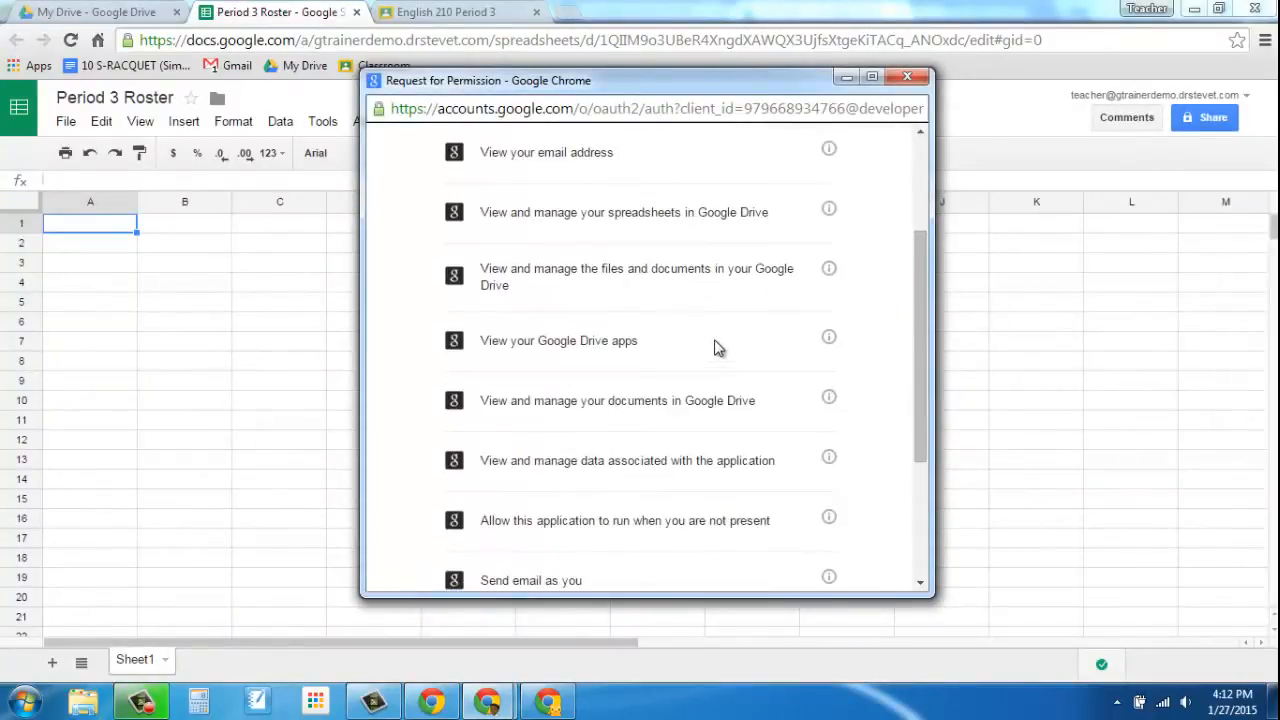
pyautogui.scroll(-2, 716, 347)
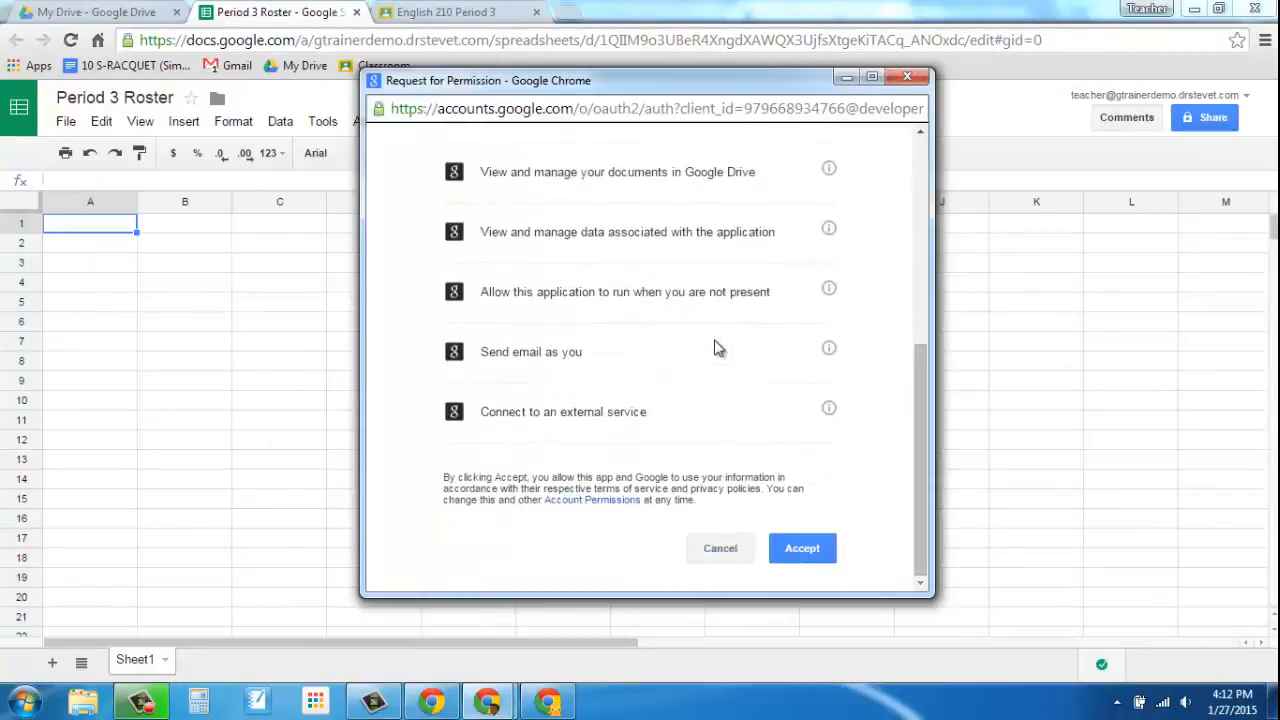
pyautogui.click(801, 548)
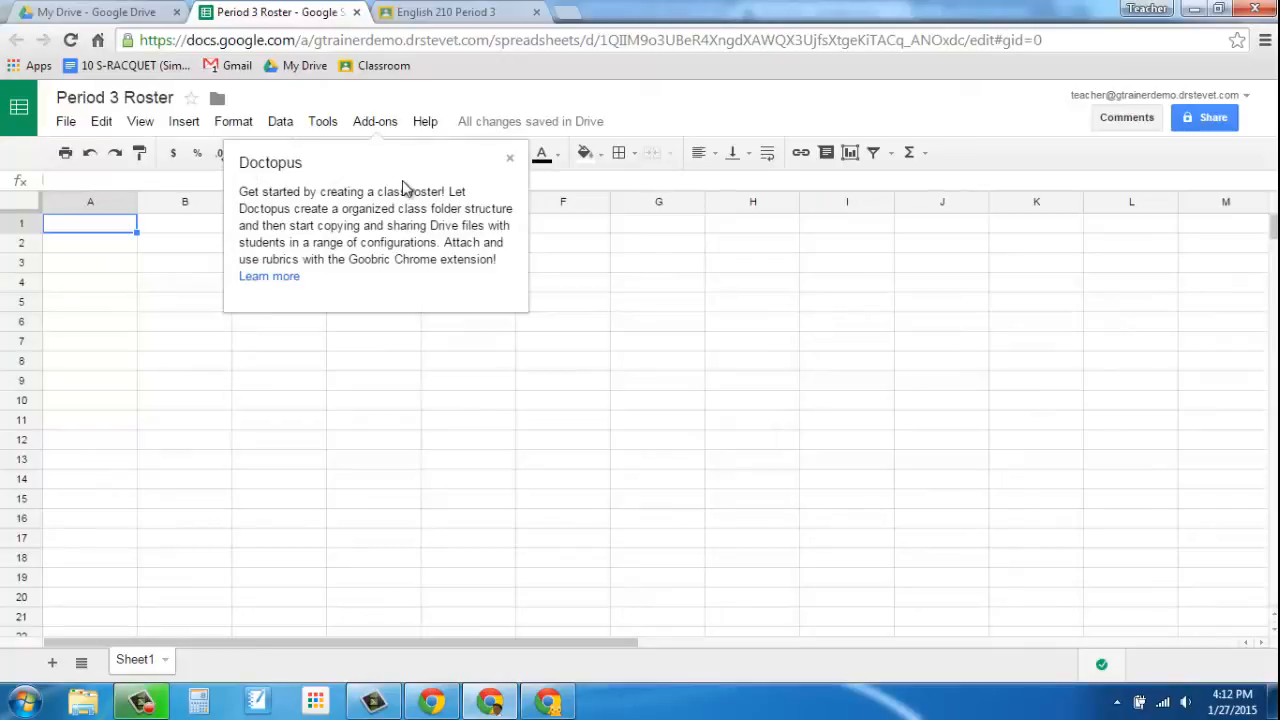
# In Doctopus Step 1, build a new roster using the "on this Sheet" method and create it
pyautogui.click(376, 124)
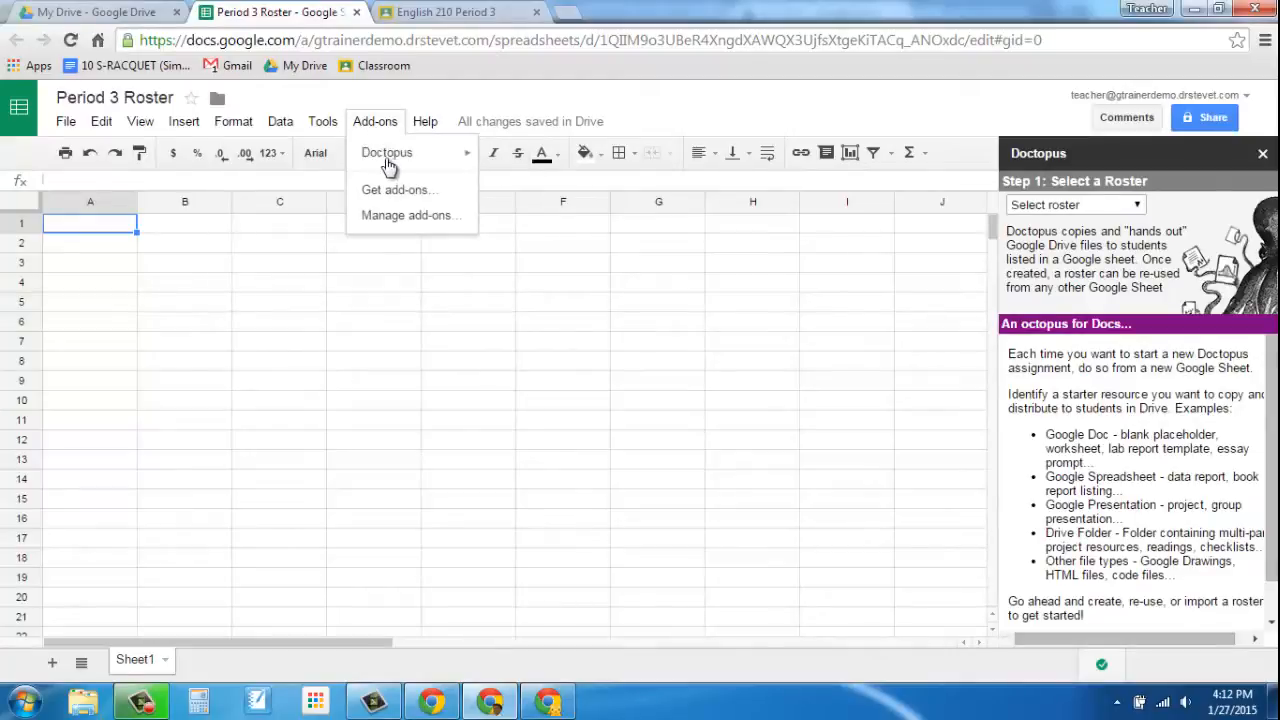
pyautogui.moveTo(390, 160)
pyautogui.moveTo(538, 172)
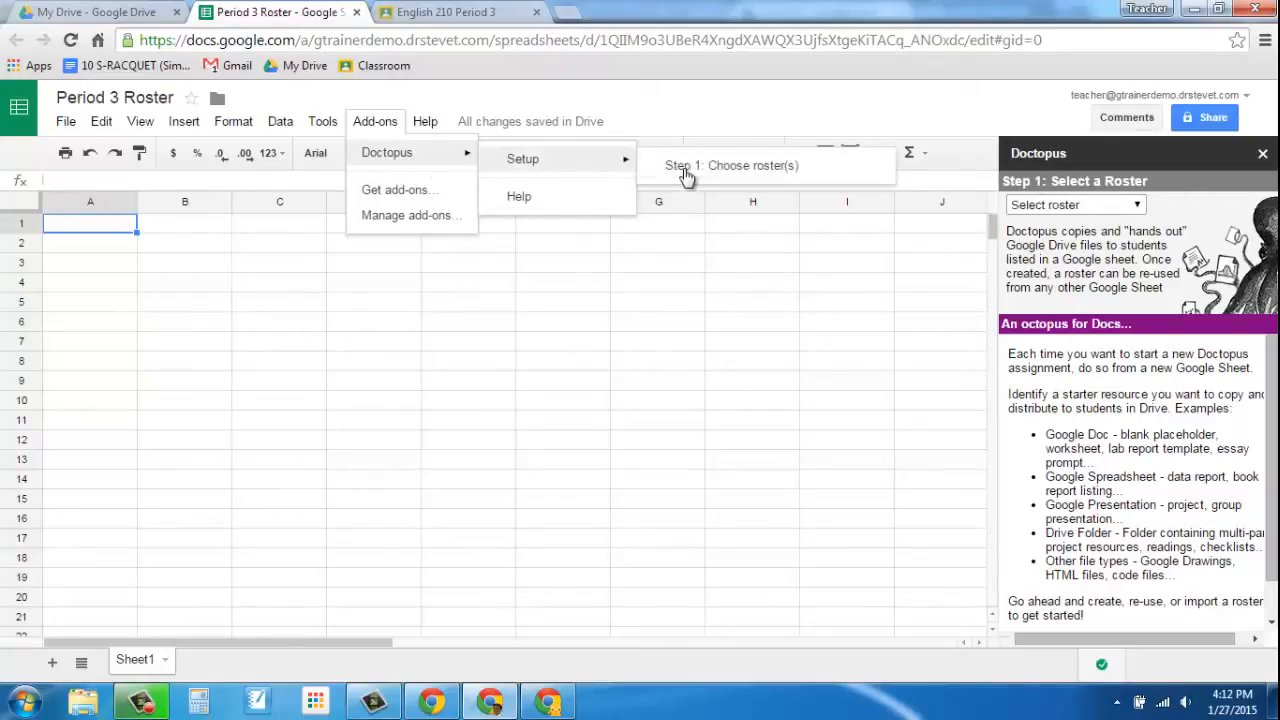
pyautogui.click(1091, 206)
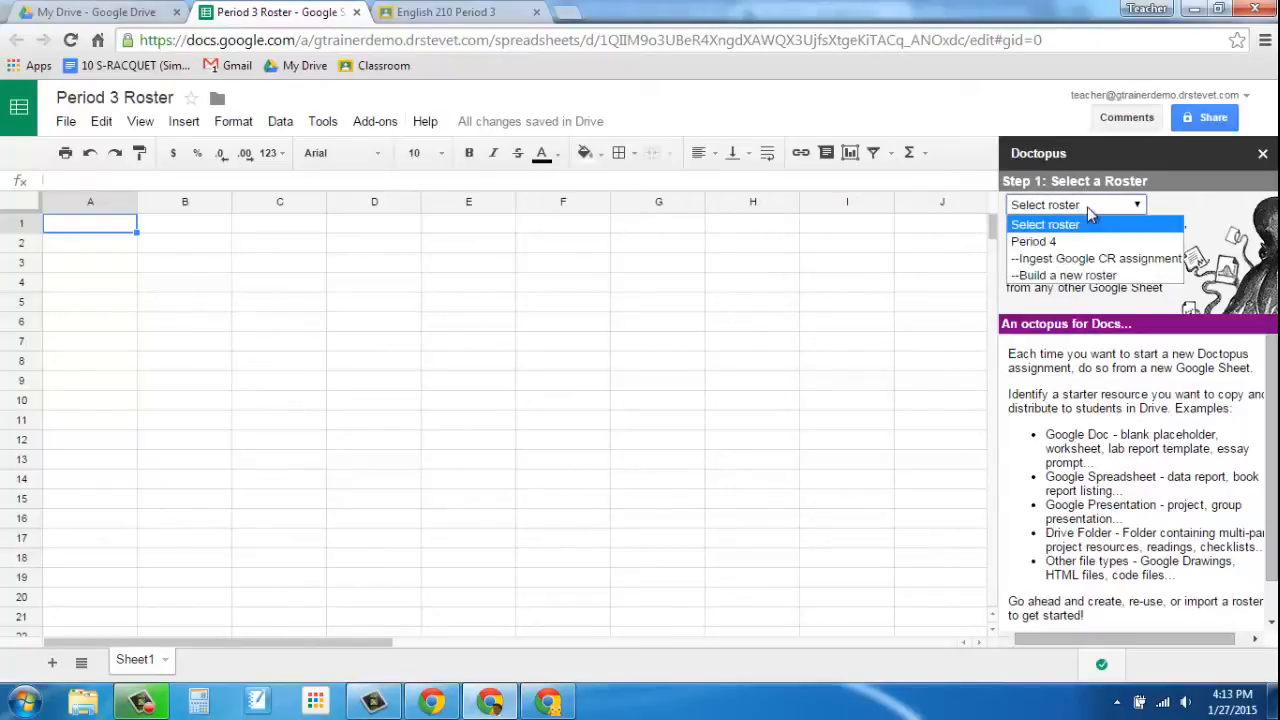
pyautogui.click(1078, 276)
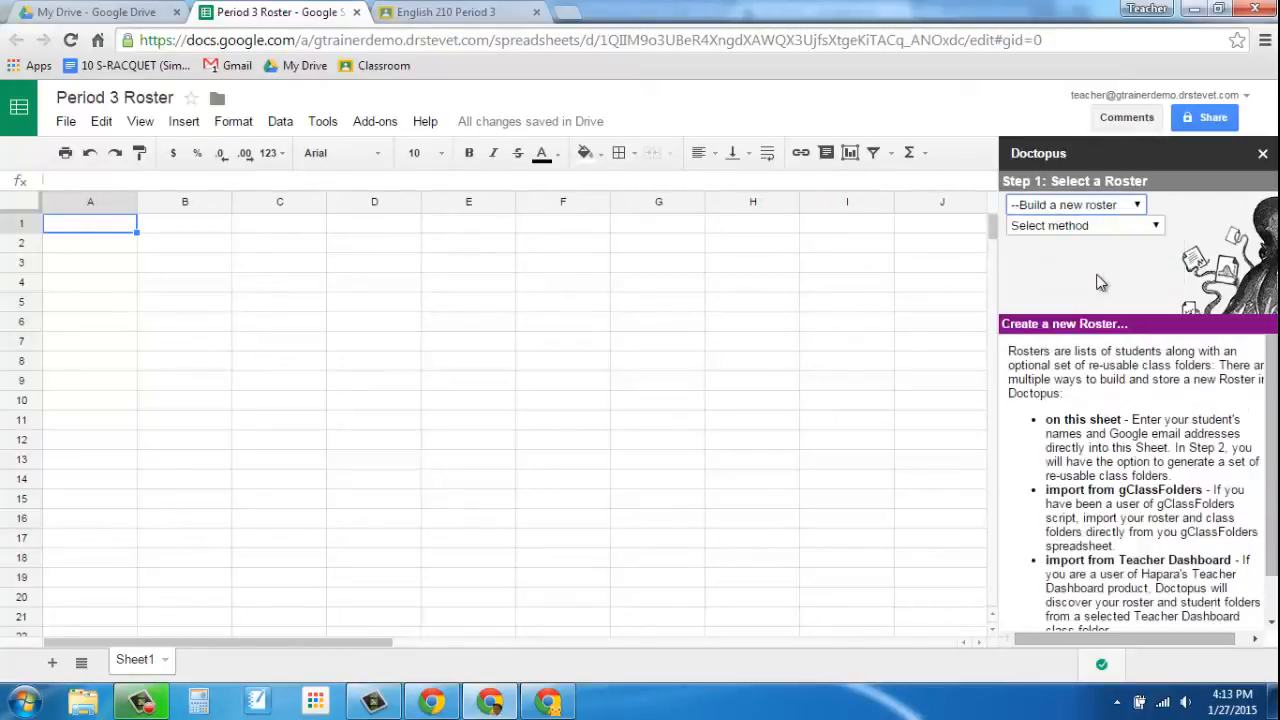
pyautogui.click(1083, 227)
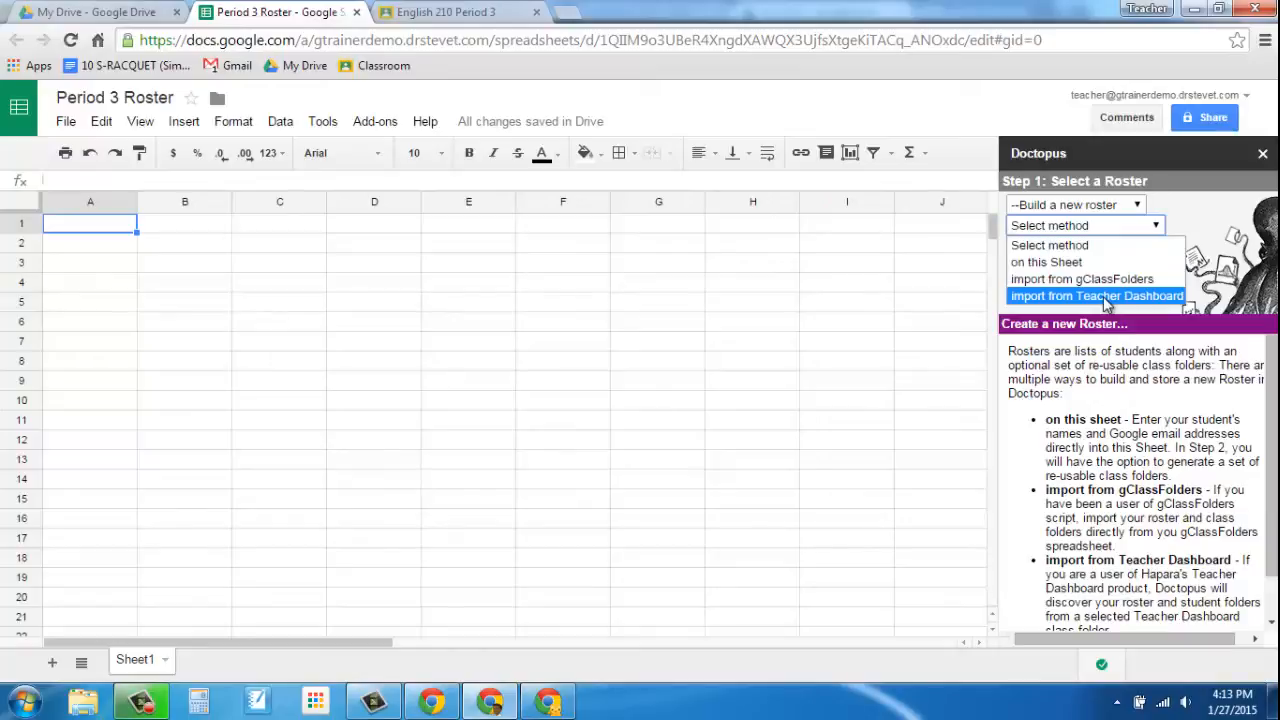
pyautogui.click(1058, 264)
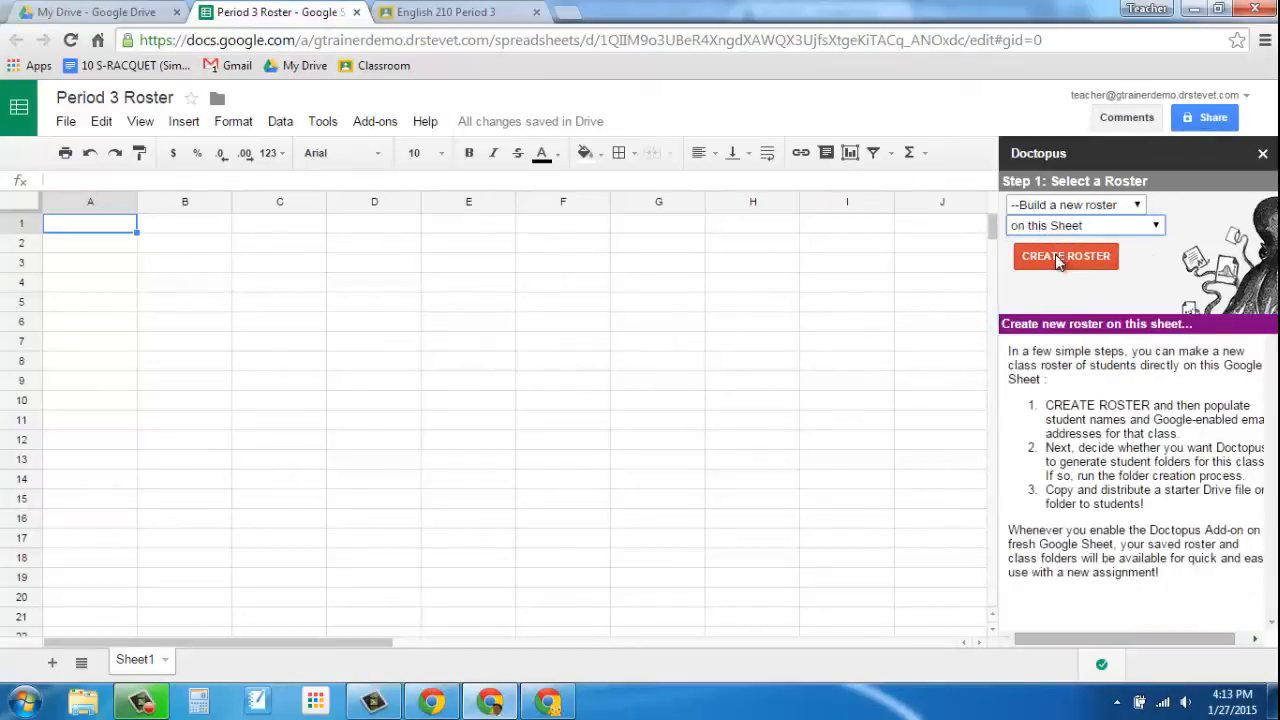
pyautogui.click(1058, 258)
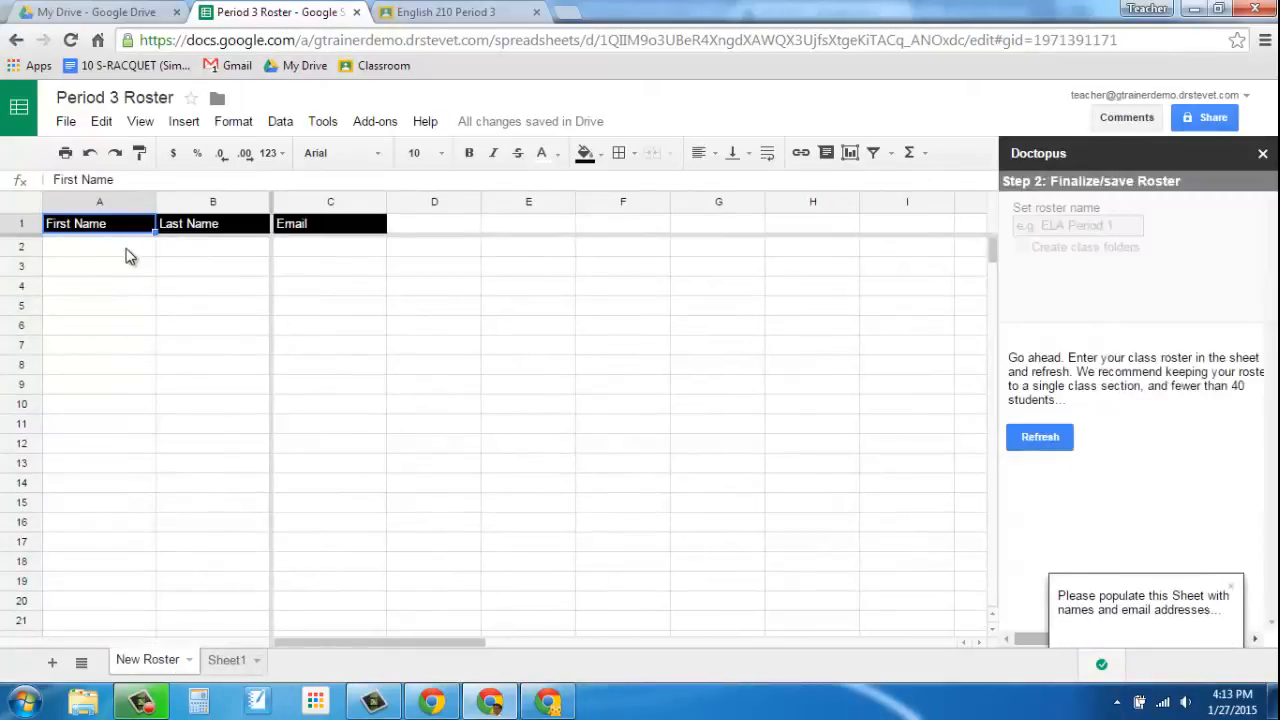
# Paste the copied students' first names, last names and emails into the New Roster sheet starting at A2, and refresh Doctopus
pyautogui.click(130, 256)
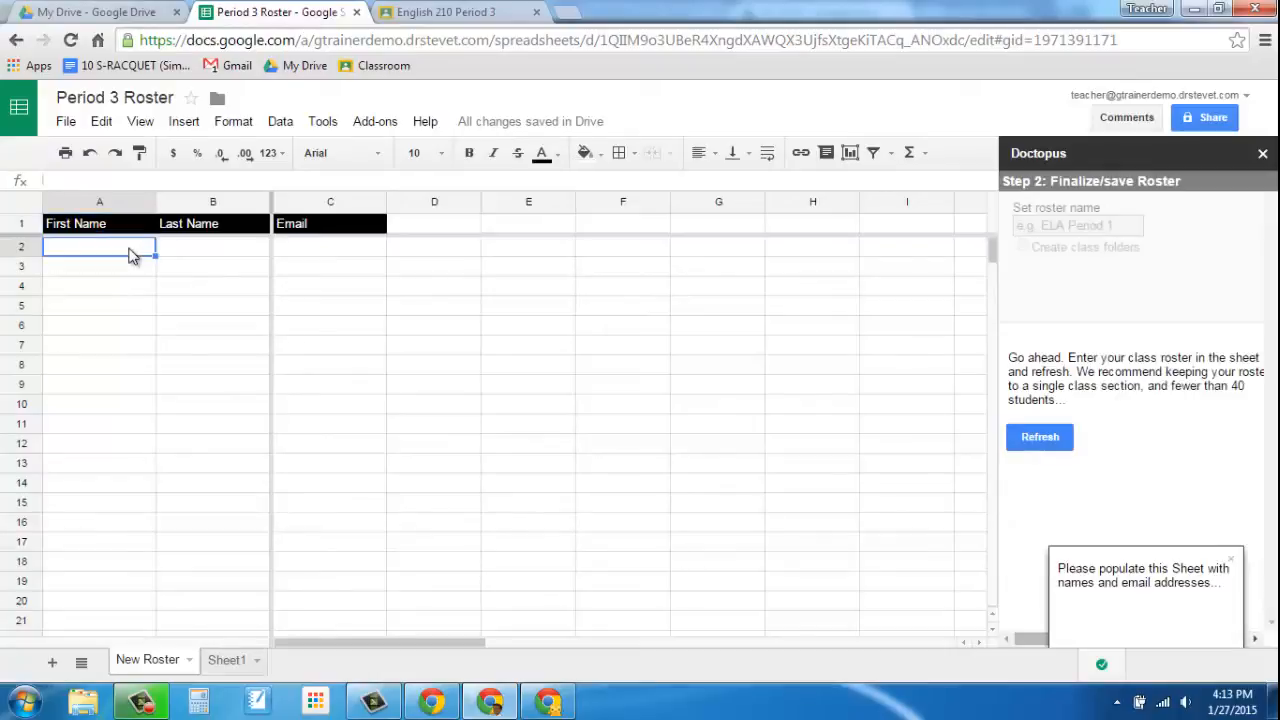
pyautogui.hotkey('ctrl', 'v')
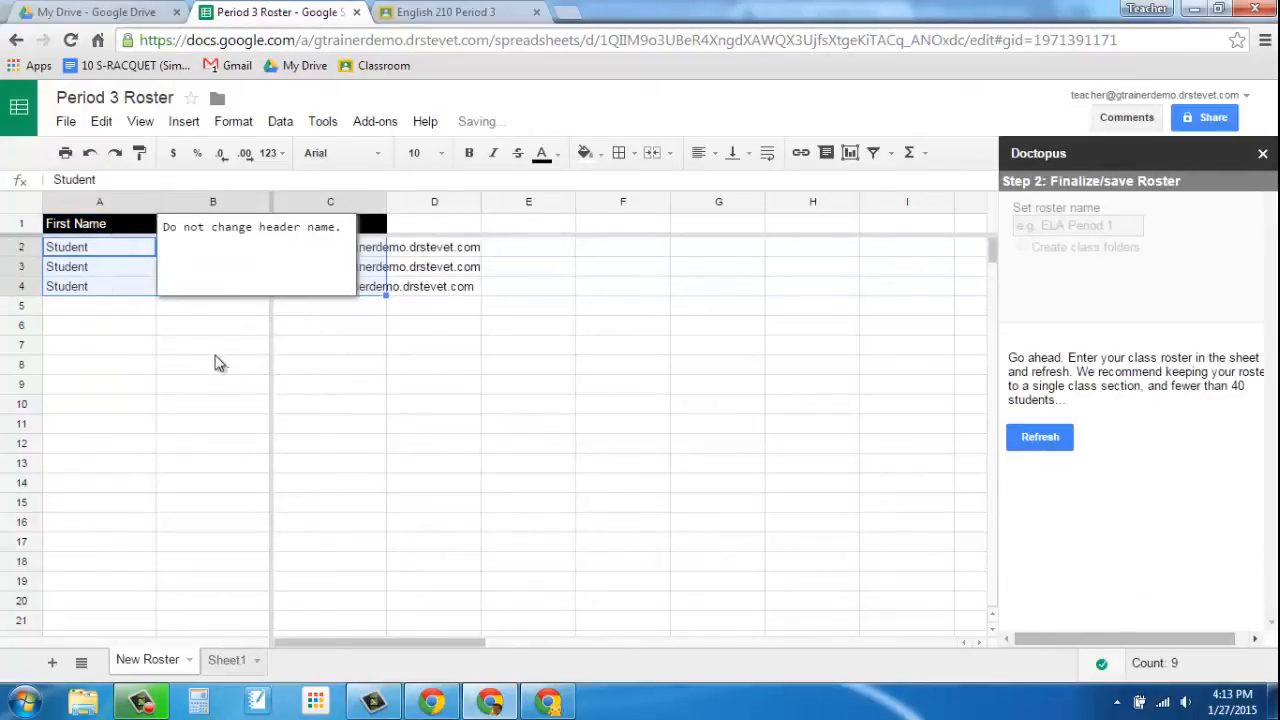
pyautogui.click(196, 310)
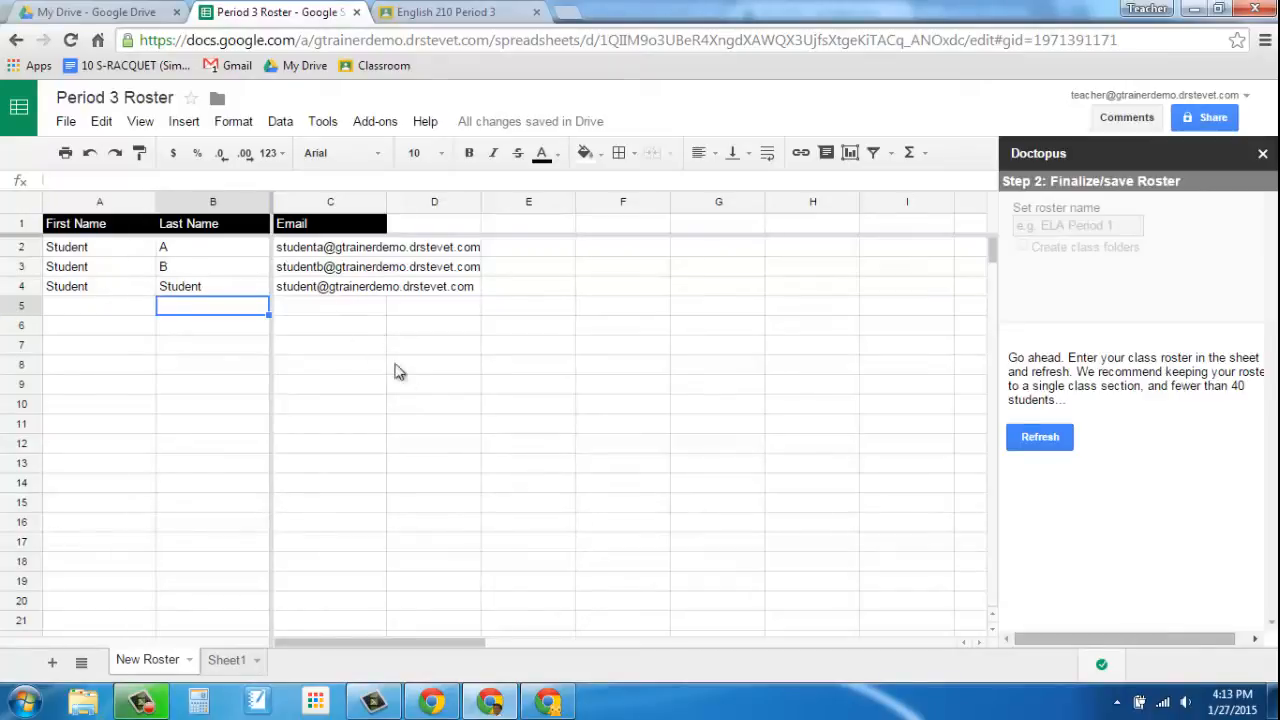
pyautogui.moveTo(75, 230)
pyautogui.click(315, 290)
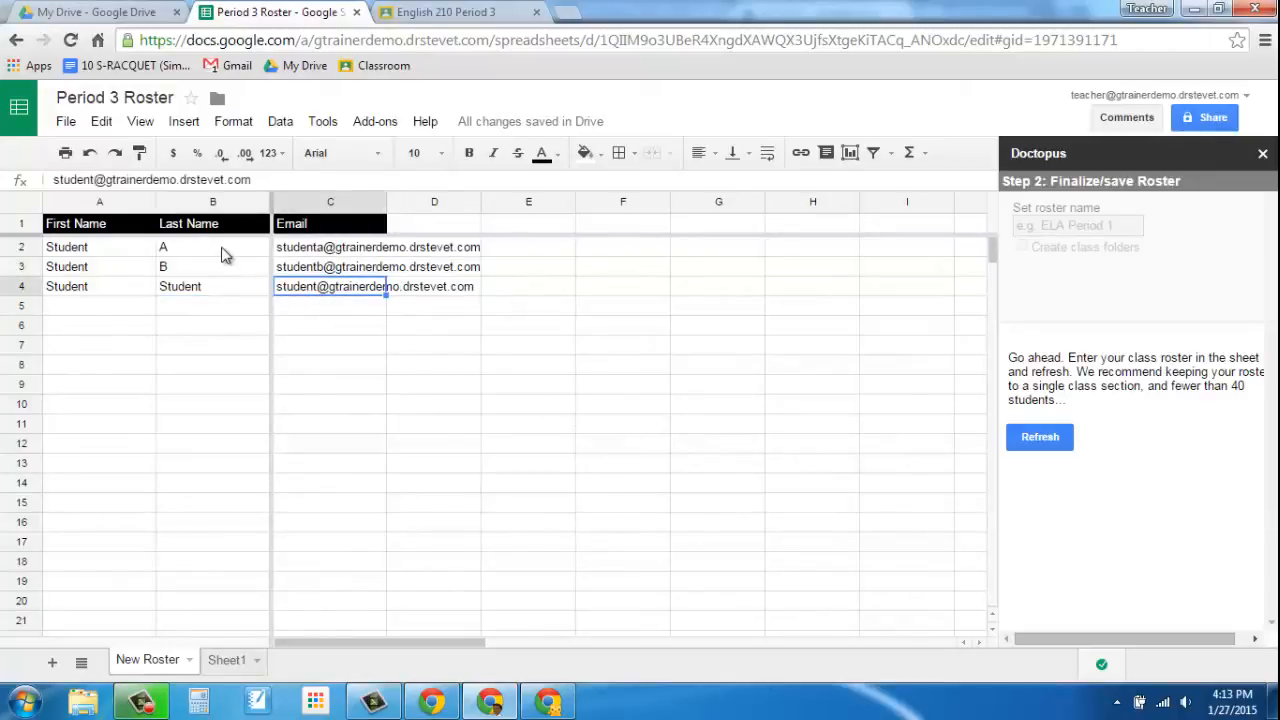
pyautogui.click(1046, 444)
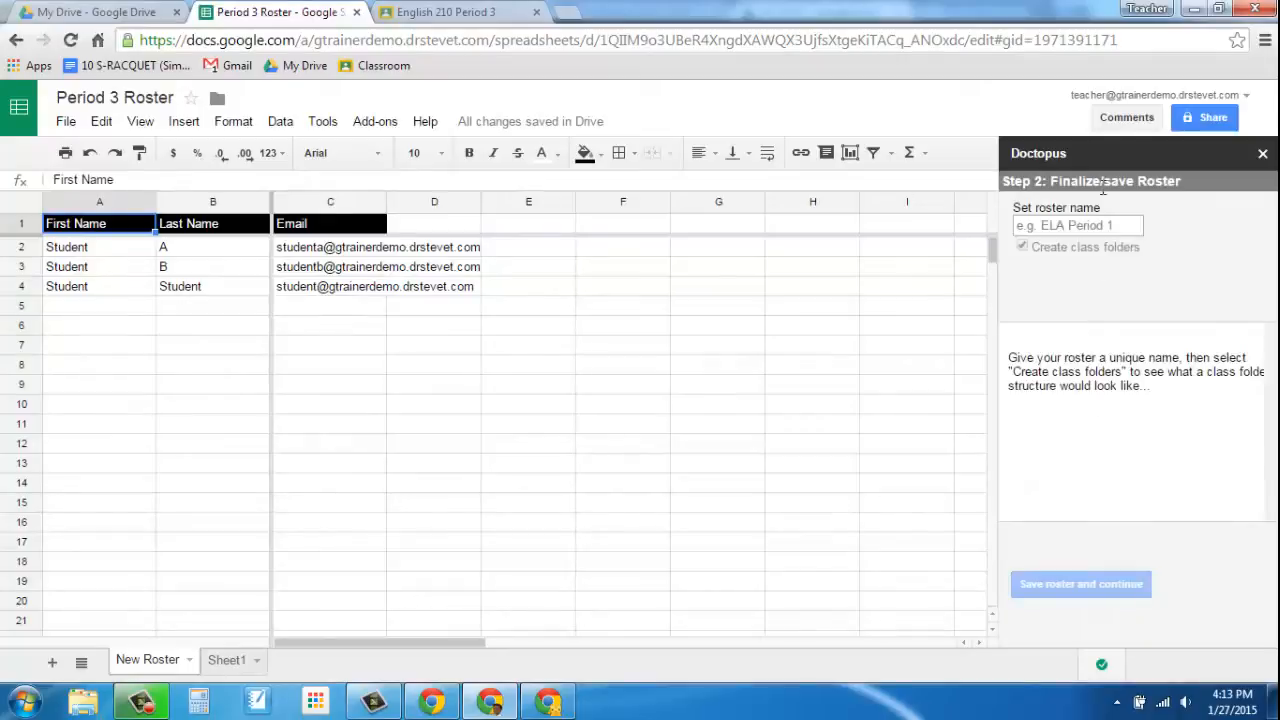
# Set the Doctopus roster name to "Period 3"
pyautogui.click(1080, 226)
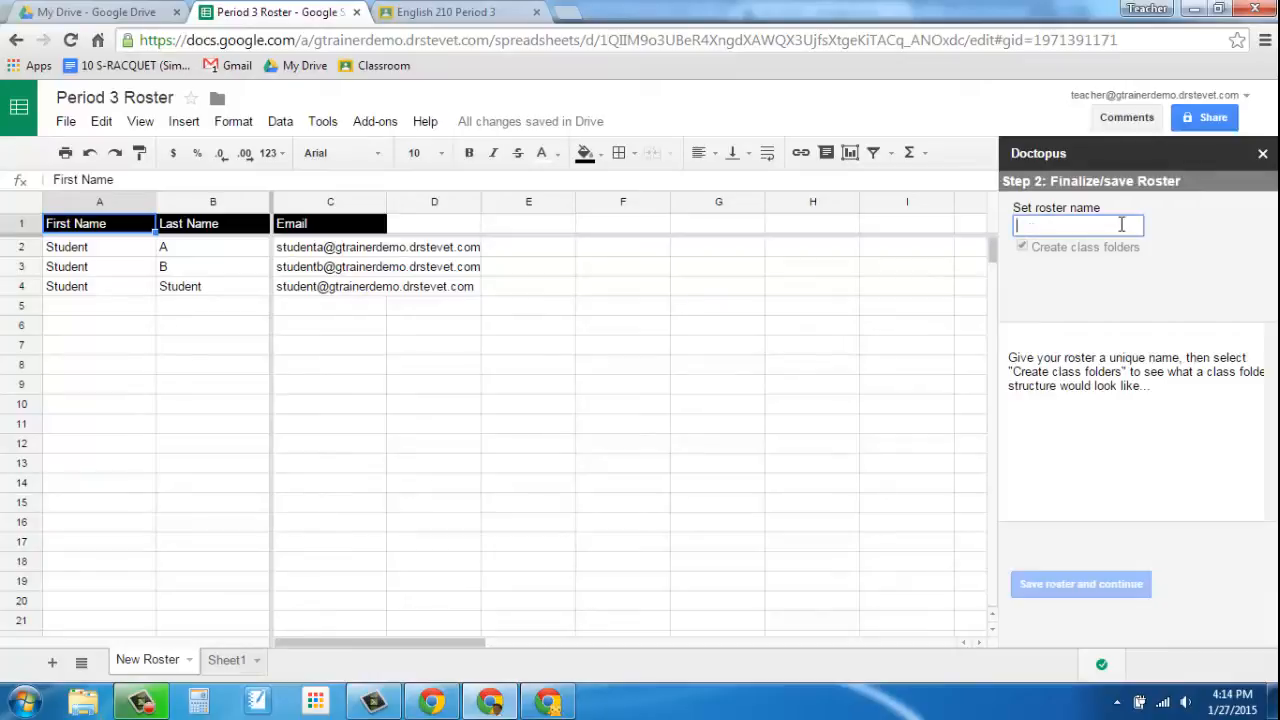
pyautogui.write('Period 3')
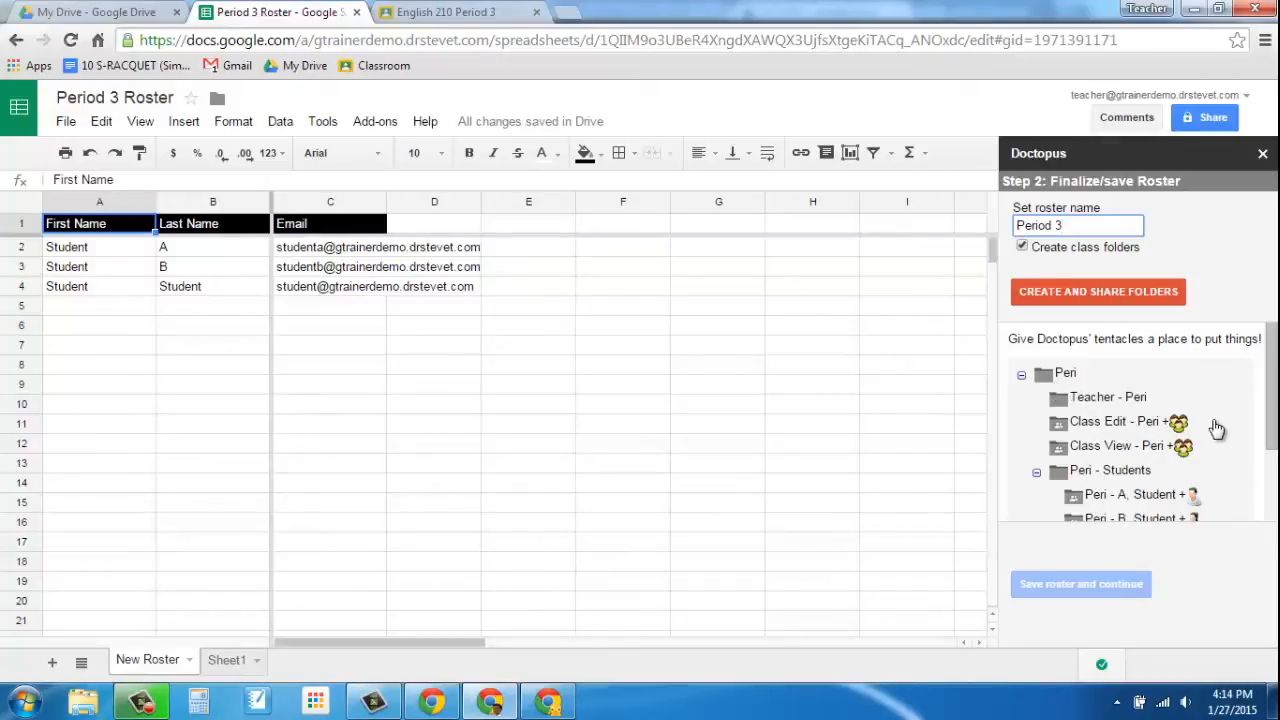
pyautogui.scroll(-1, 1217, 428)
pyautogui.scroll(1, 1217, 428)
pyautogui.press('BackSpace')
pyautogui.write('iod')
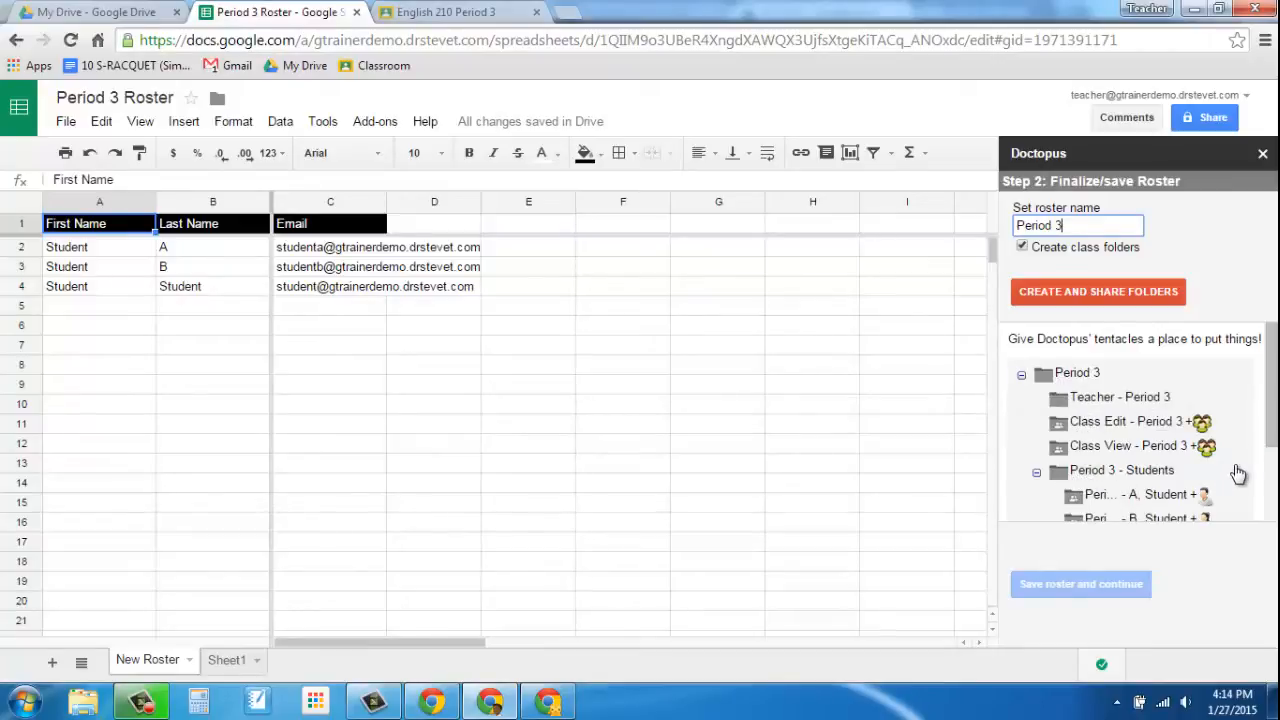
# Look over the planned Period 3 folder tree, including the individual student folders, and create and share the class folders
pyautogui.scroll(-2, 1234, 473)
pyautogui.scroll(2, 1238, 428)
pyautogui.moveTo(1065, 432)
pyautogui.moveTo(1141, 450)
pyautogui.scroll(-2, 1226, 470)
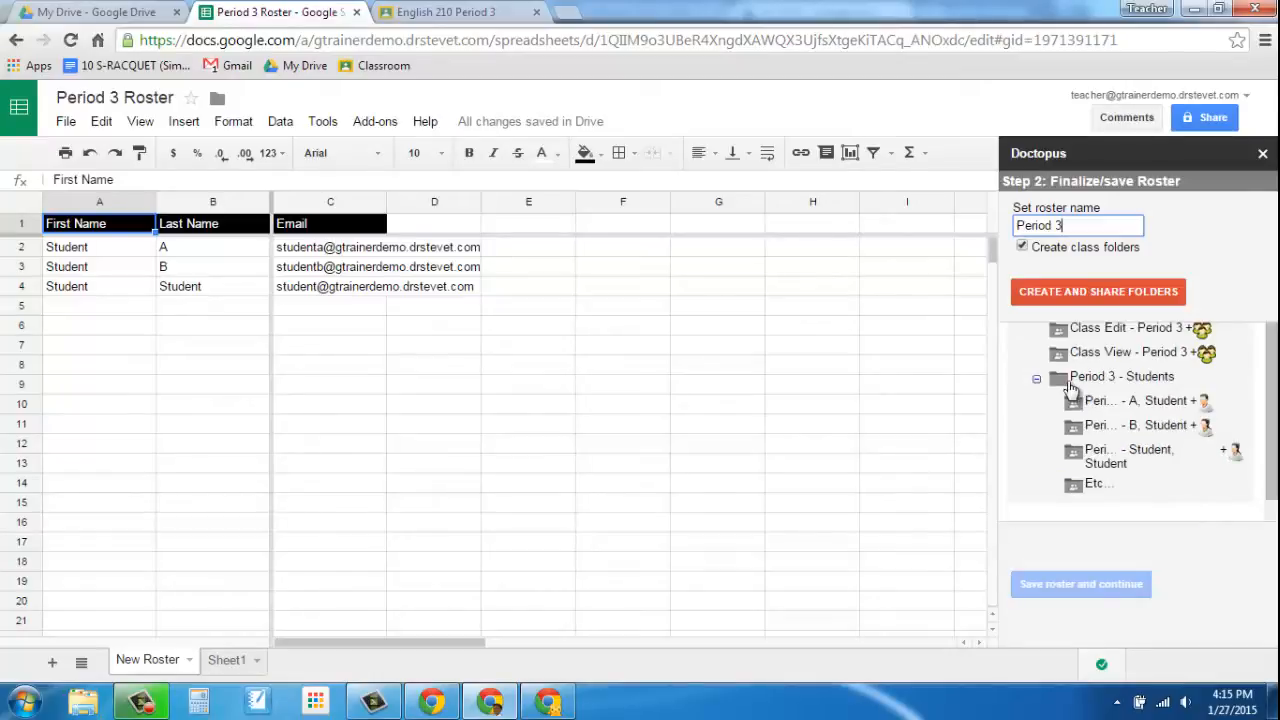
pyautogui.moveTo(1072, 390)
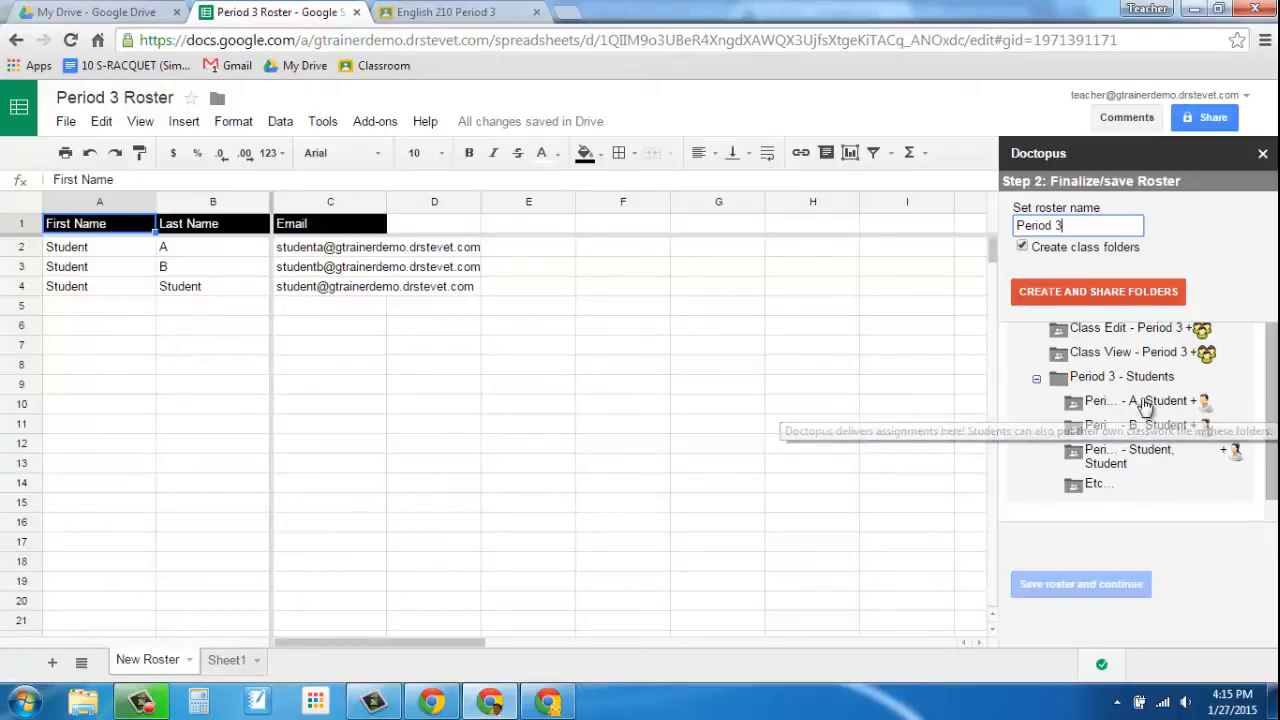
pyautogui.moveTo(1140, 413)
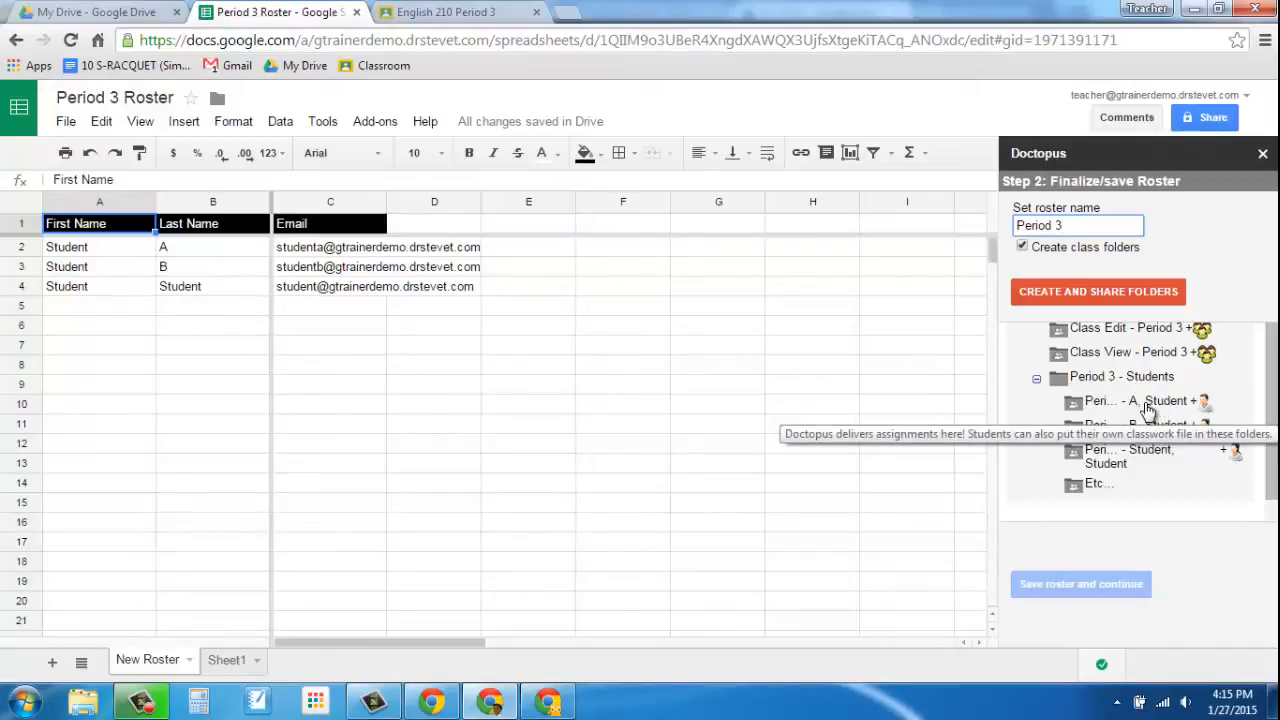
pyautogui.scroll(2, 1208, 390)
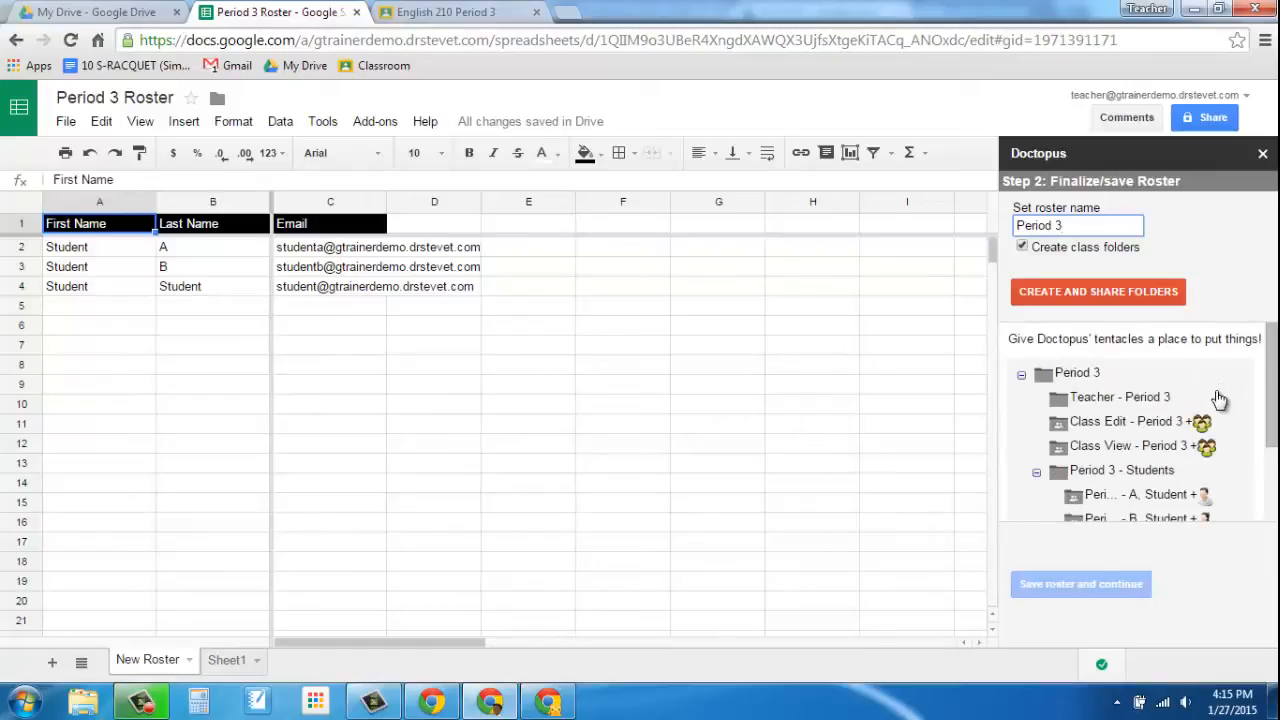
pyautogui.click(1070, 292)
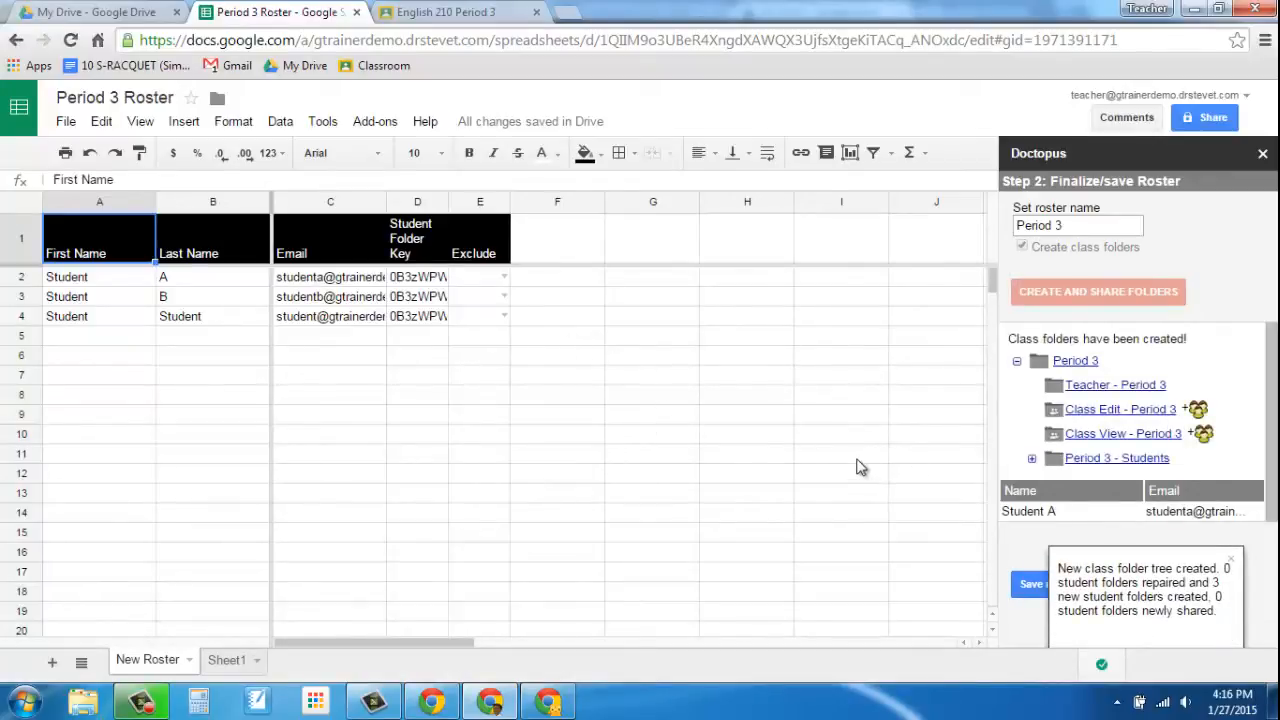
# Switch to the student's Google Drive and add the incoming shared Period 3 student folder to My Drive
pyautogui.click(545, 700)
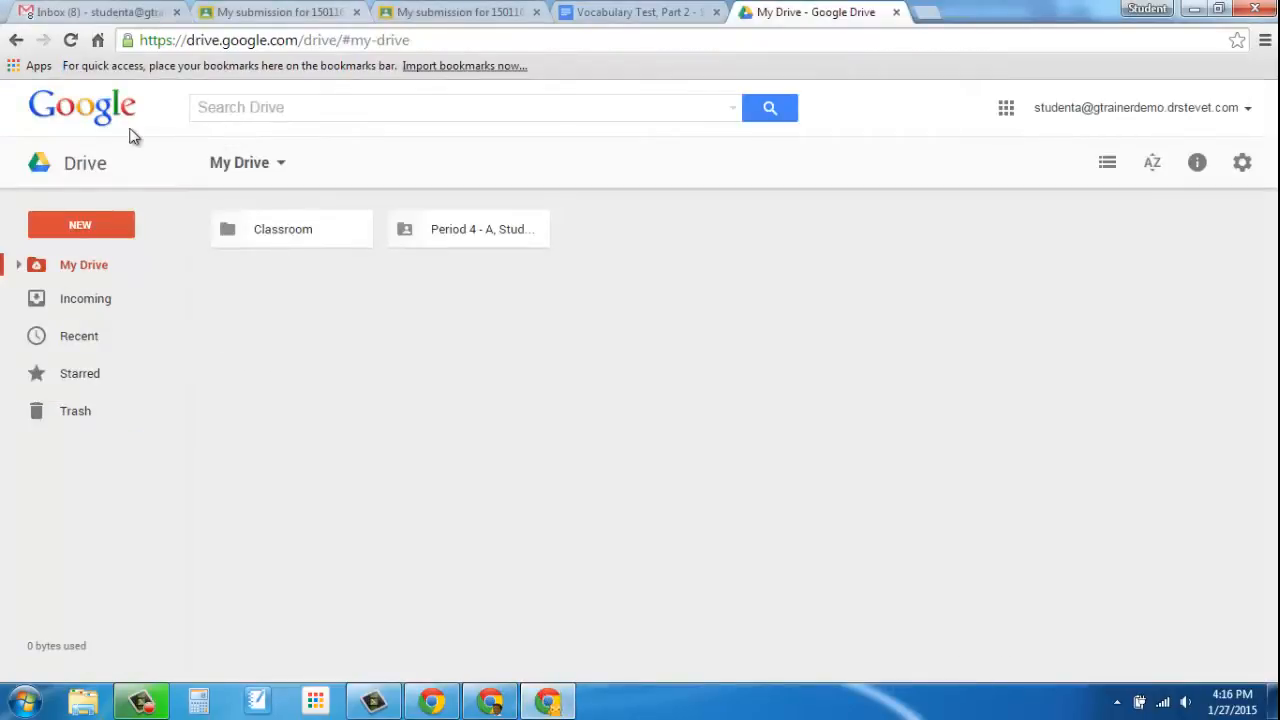
pyautogui.click(75, 306)
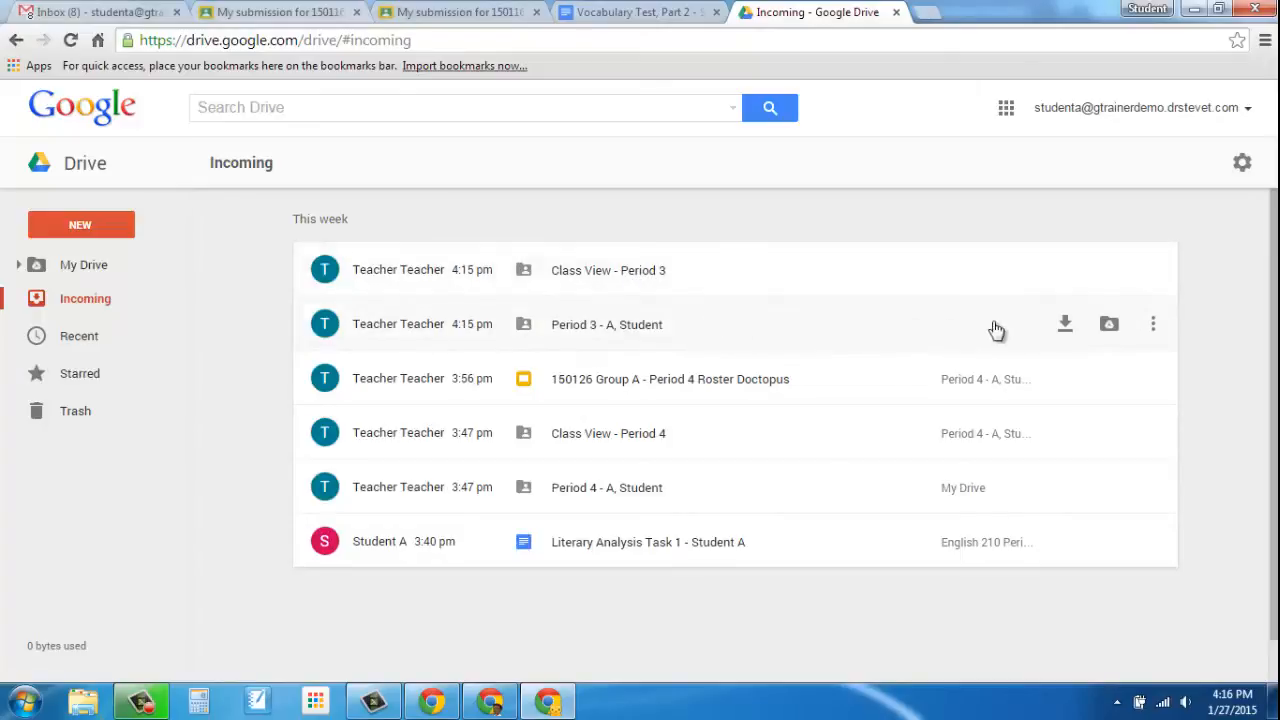
pyautogui.click(1110, 326)
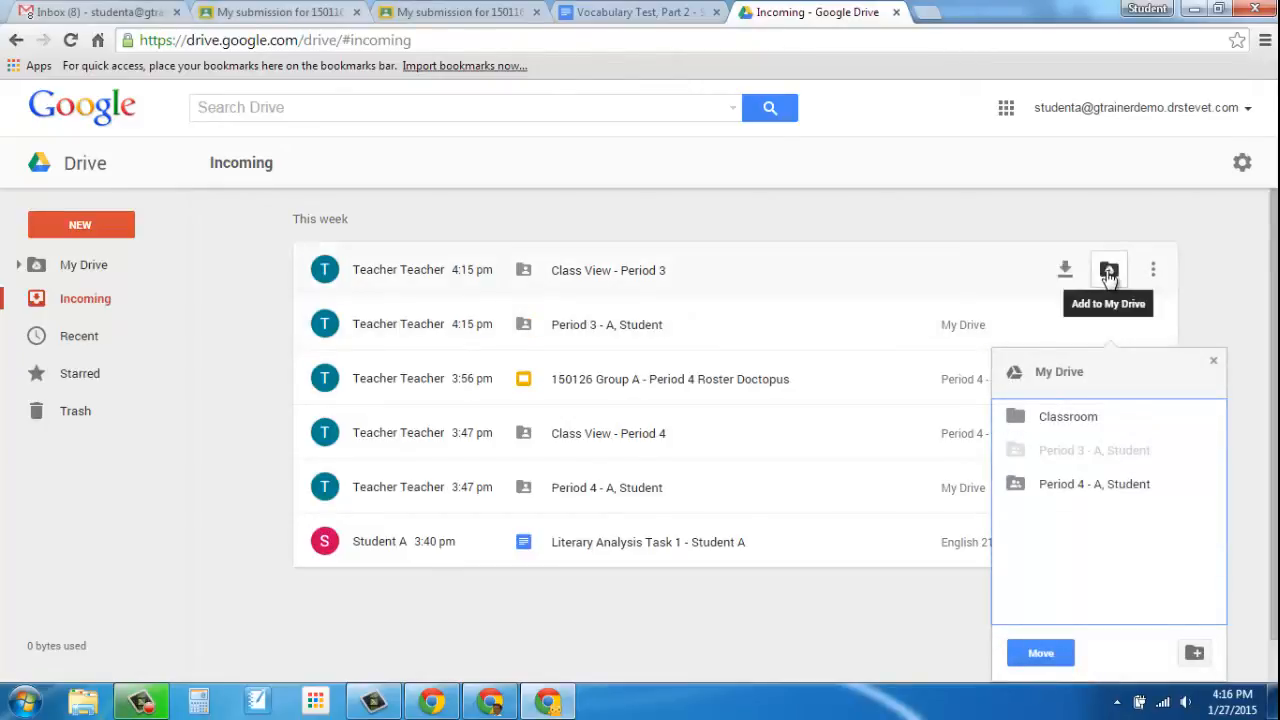
# Check the contents of the Period 3 student folder in the student's My Drive, and return to My Drive
pyautogui.click(72, 268)
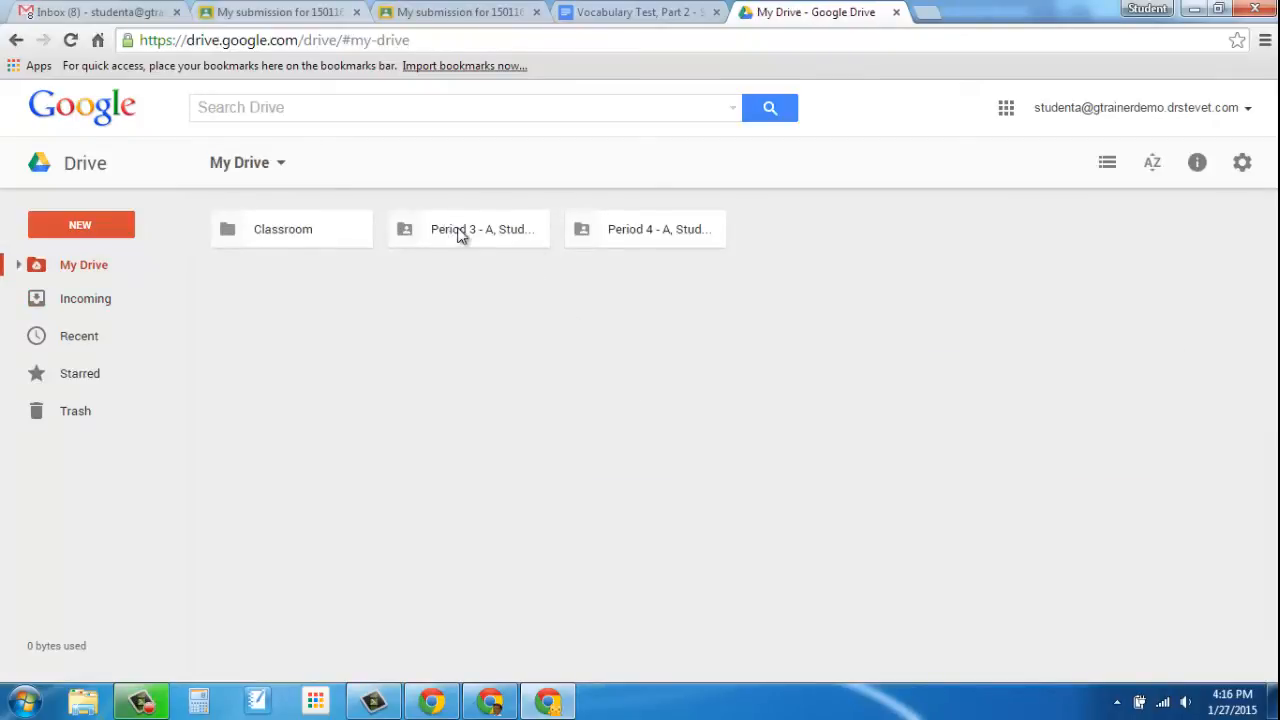
pyautogui.doubleClick(462, 238)
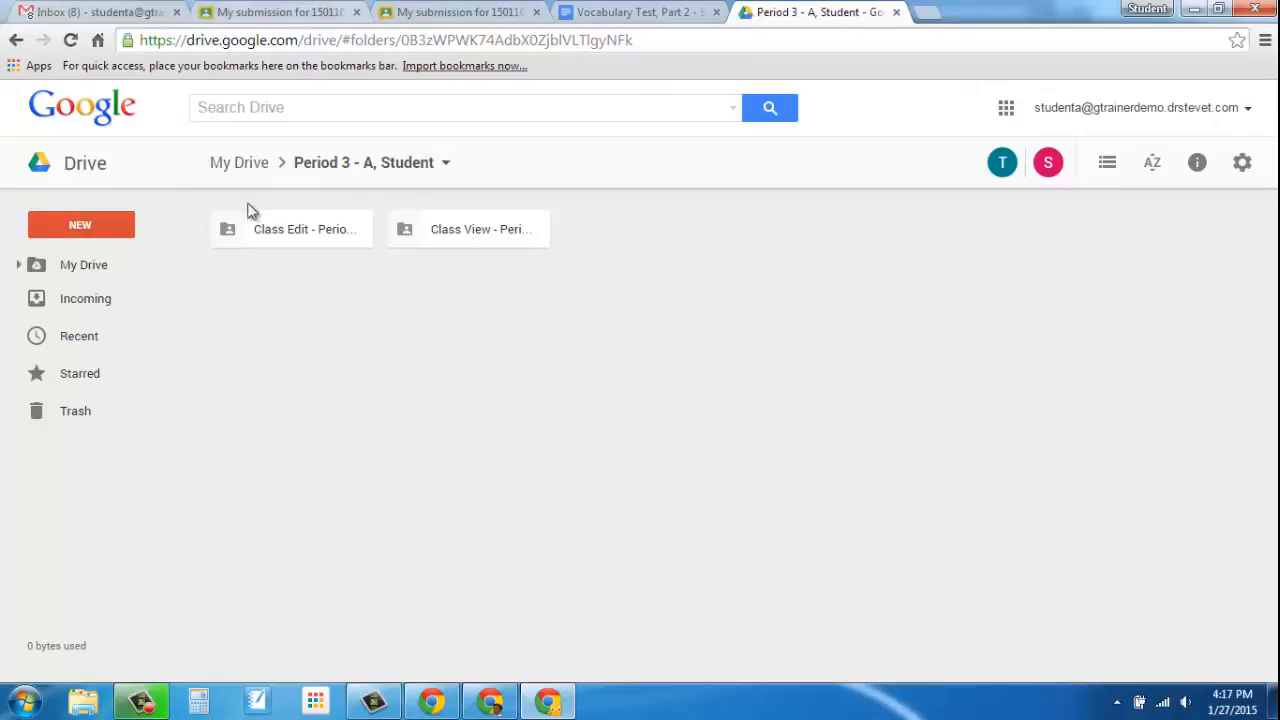
pyautogui.click(252, 163)
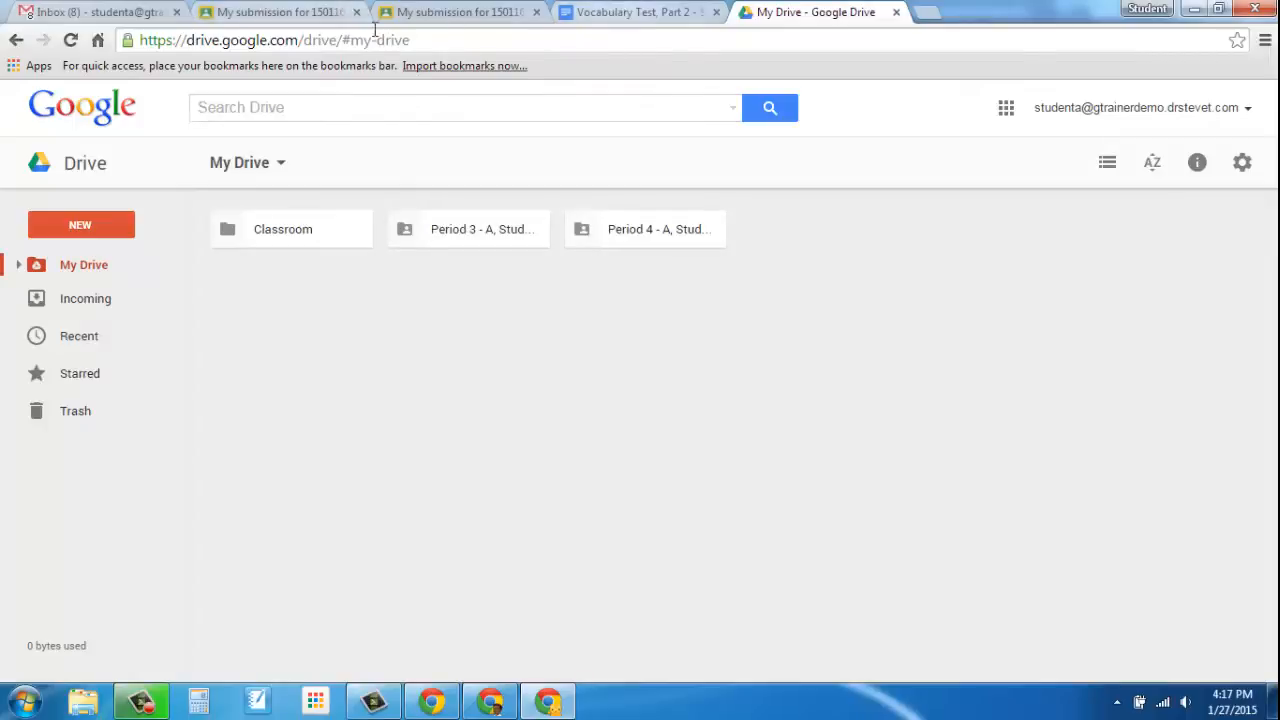
# Switch back to the teacher's Period 3 Roster spreadsheet, save the roster in Doctopus and continue
pyautogui.click(490, 703)
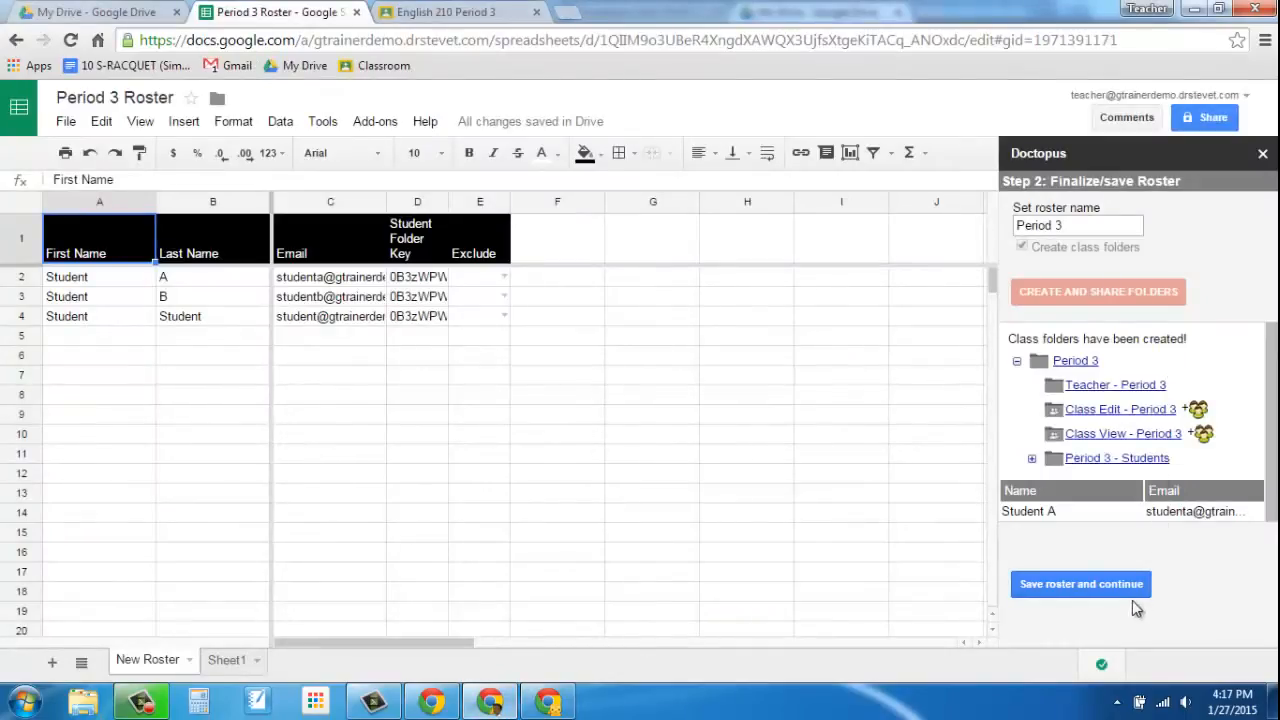
pyautogui.click(1080, 584)
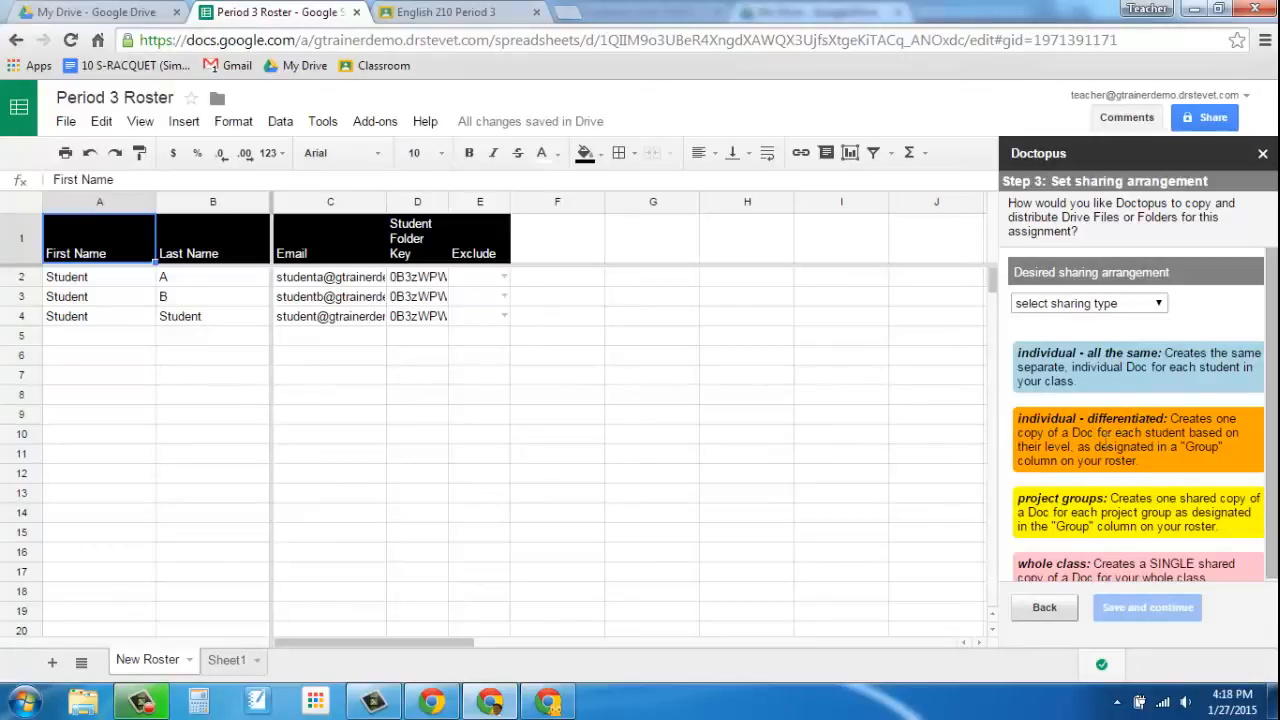
# Review the sharing types in Doctopus Step 3 and set the desired sharing arrangement to project groups
pyautogui.scroll(-1, 1106, 438)
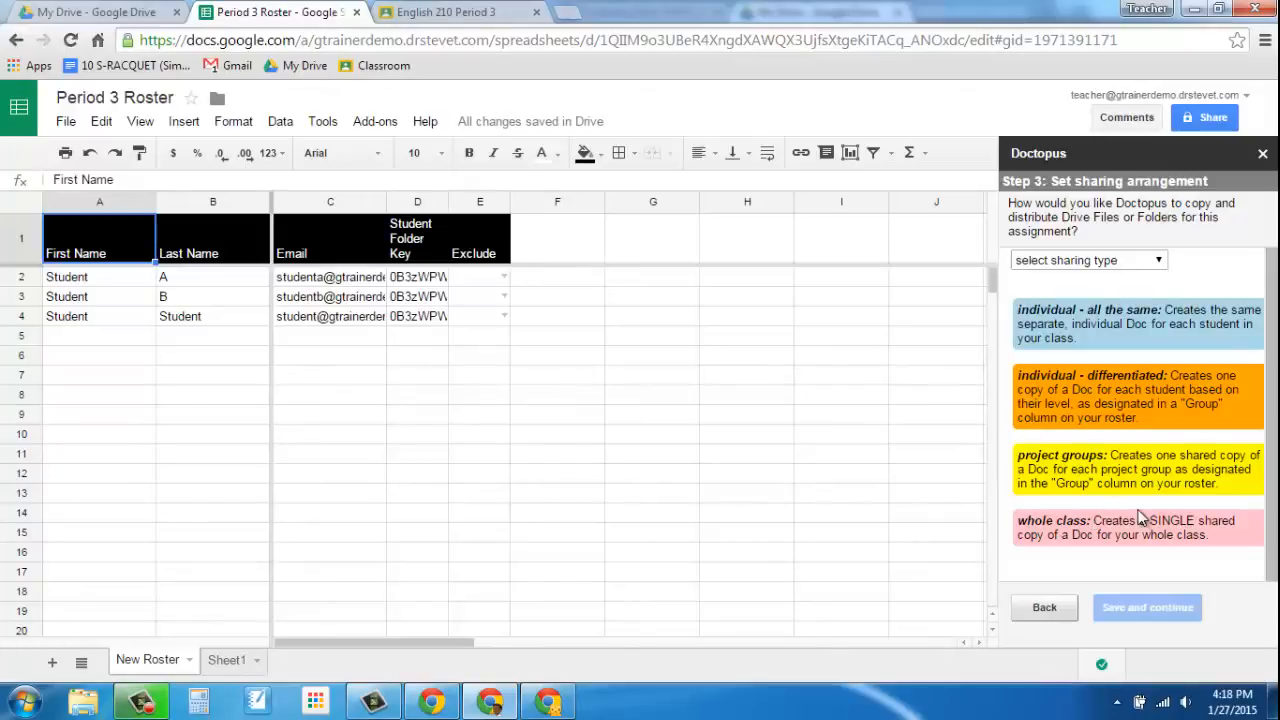
pyautogui.scroll(1, 1132, 503)
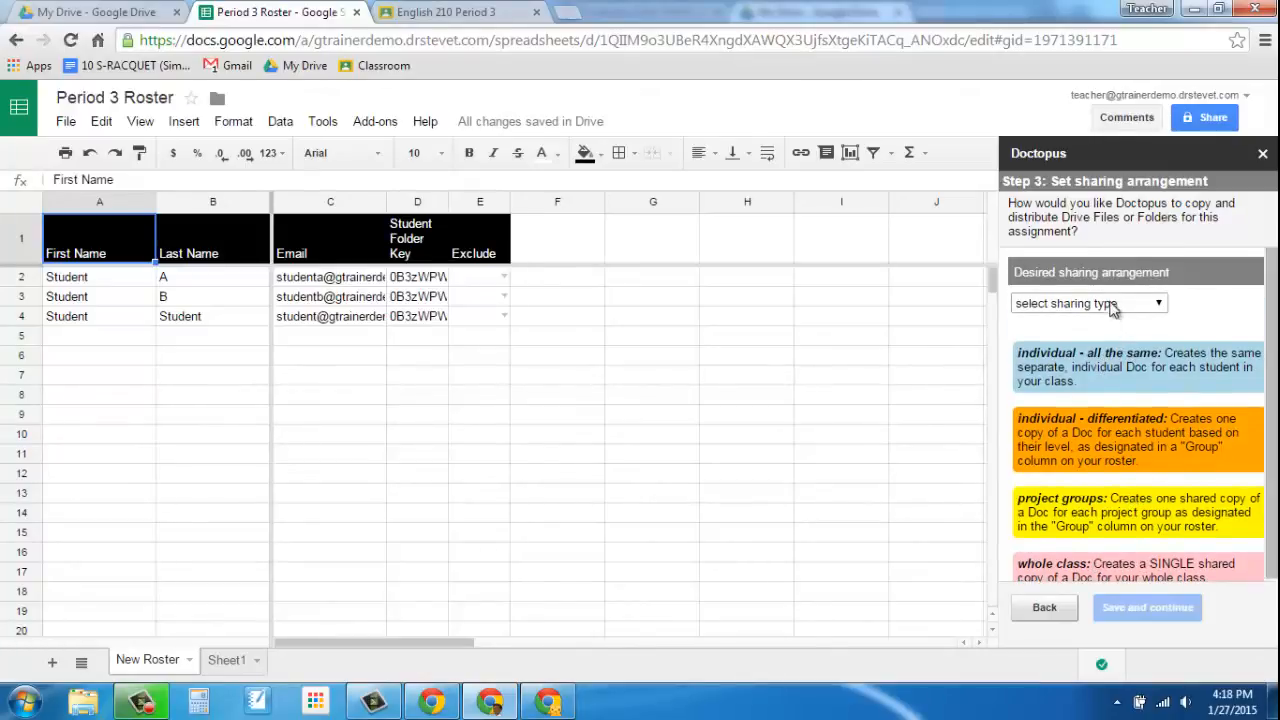
pyautogui.click(1113, 308)
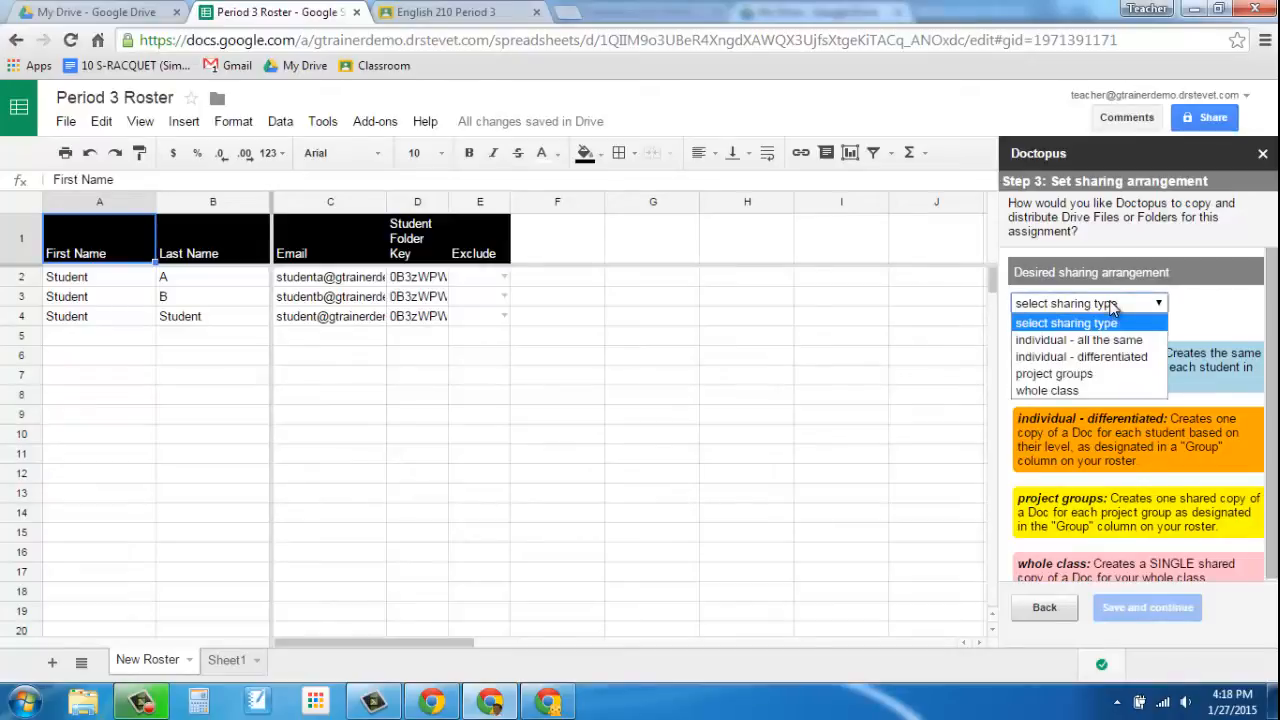
pyautogui.click(1075, 376)
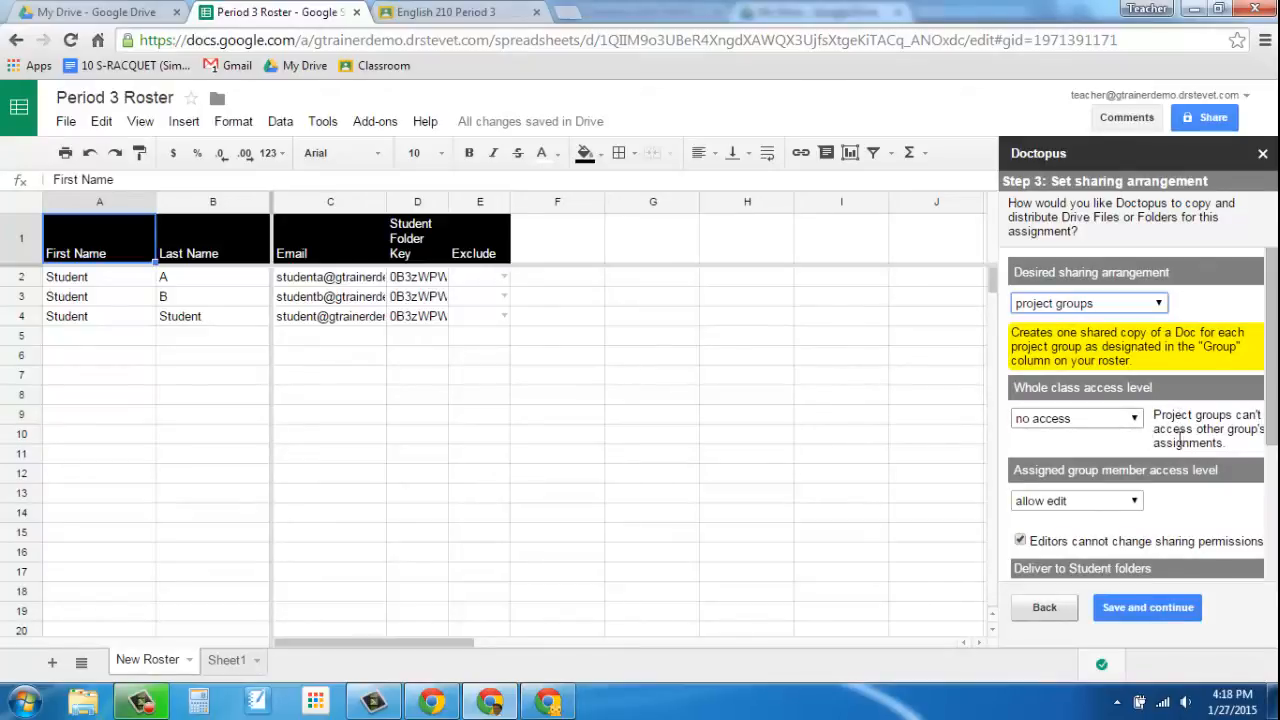
# Set the whole class access level to "no access" and the assigned group member access level to "allow edit"
pyautogui.click(1135, 421)
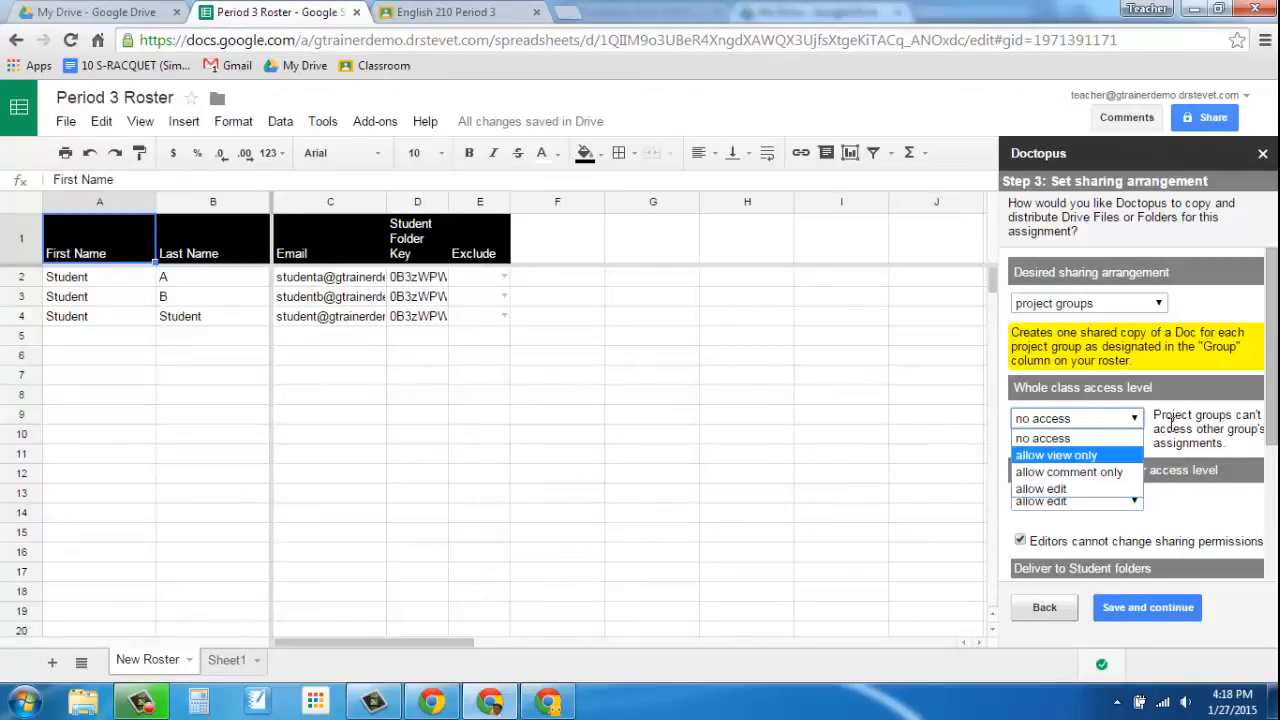
pyautogui.click(1072, 439)
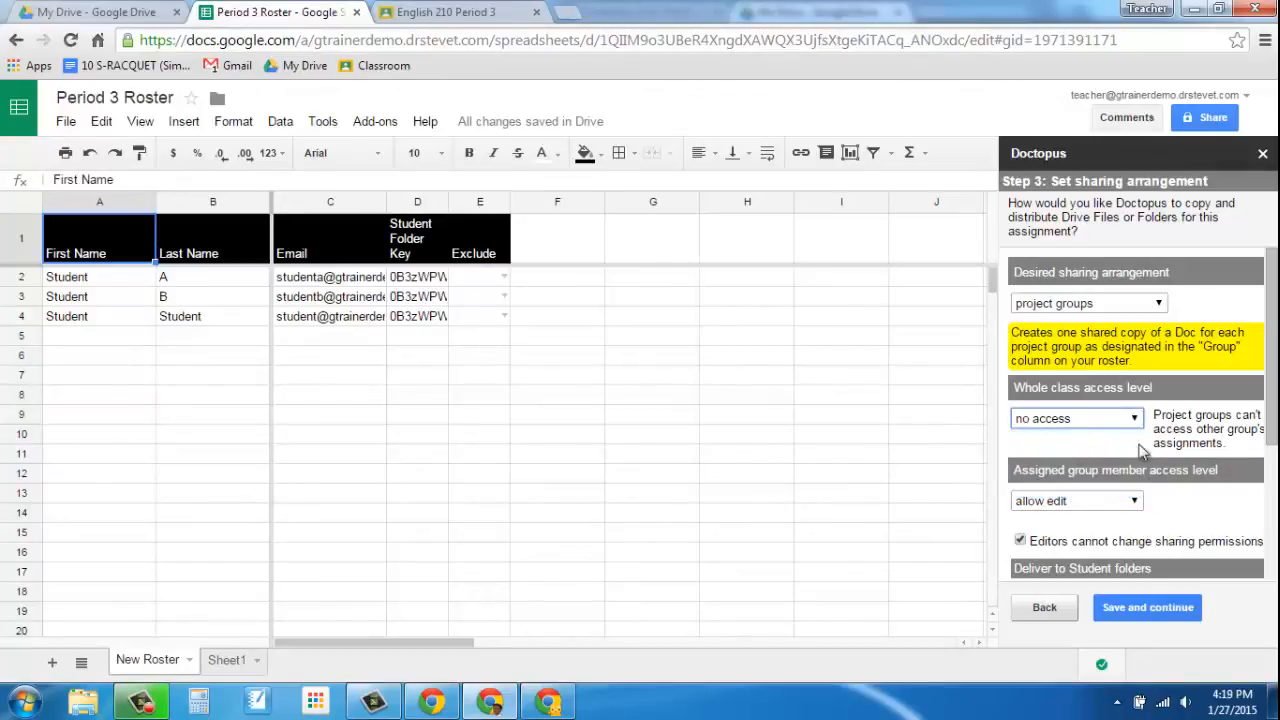
pyautogui.click(1125, 505)
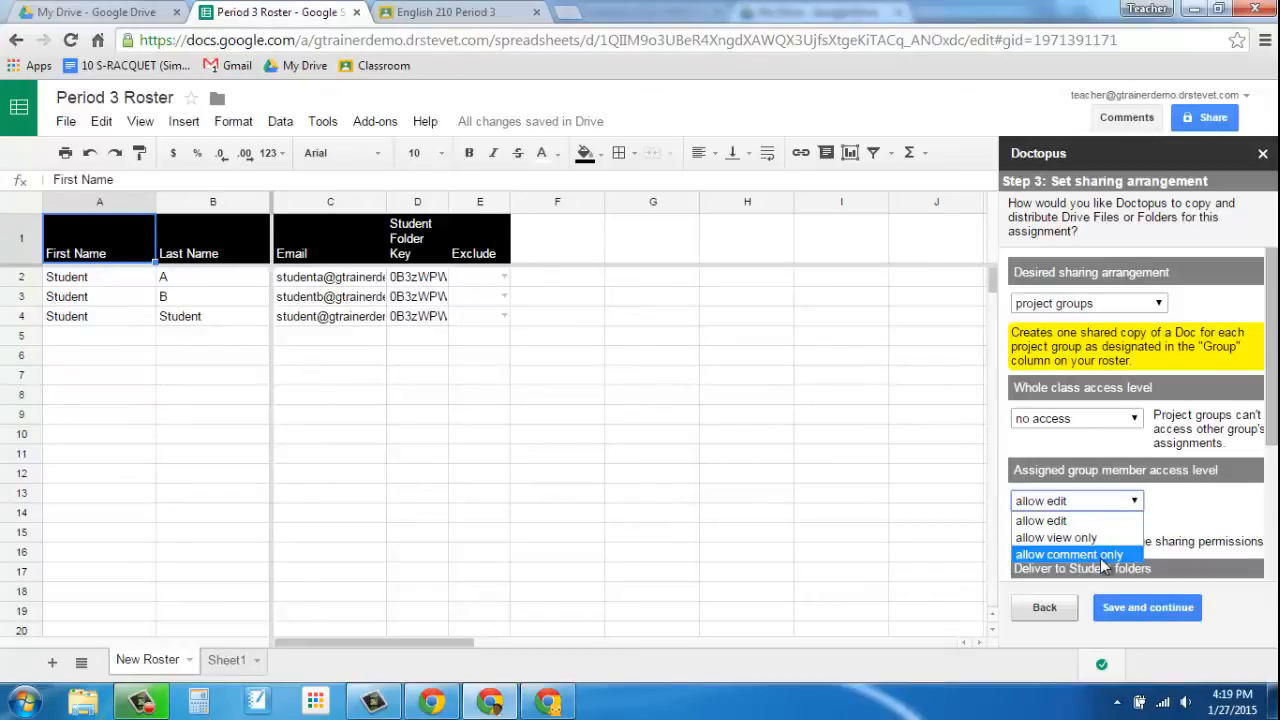
pyautogui.click(1067, 521)
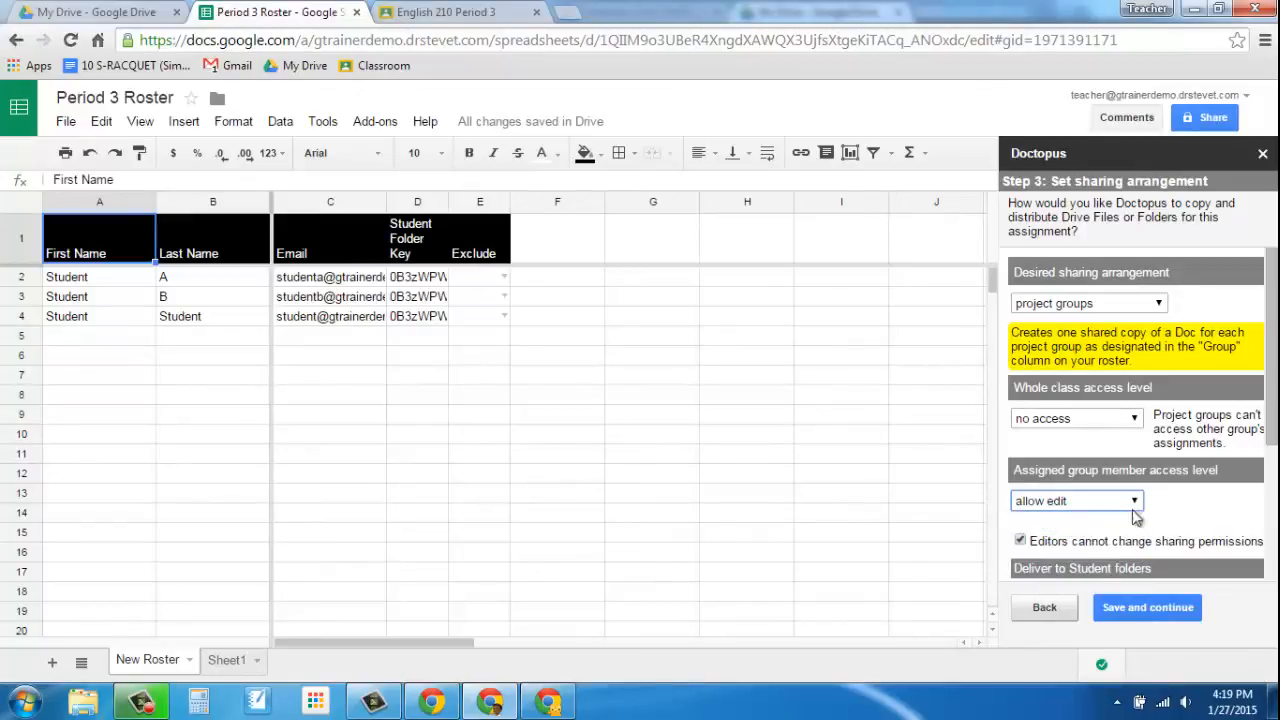
# Review the remaining delivery and co-teacher settings, leave the co-teachers field empty, and save the sharing arrangement
pyautogui.scroll(-3, 1178, 512)
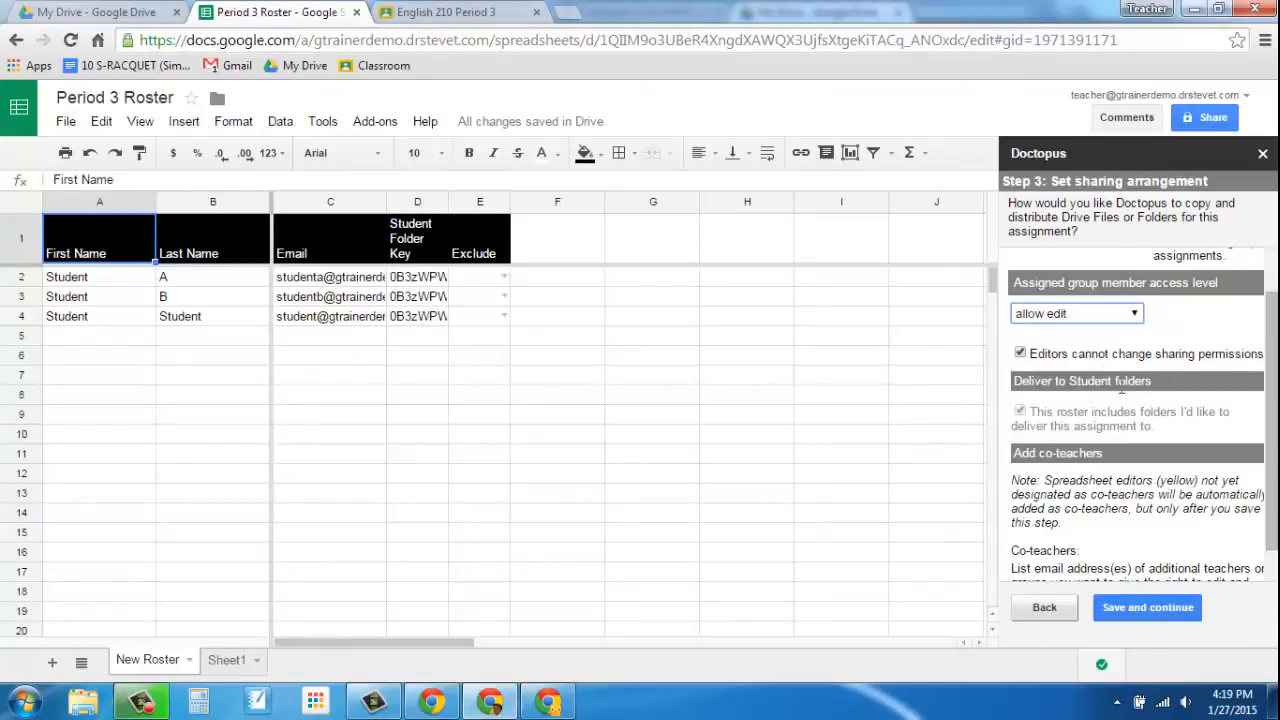
pyautogui.scroll(-2, 1117, 432)
pyautogui.scroll(-1, 1117, 432)
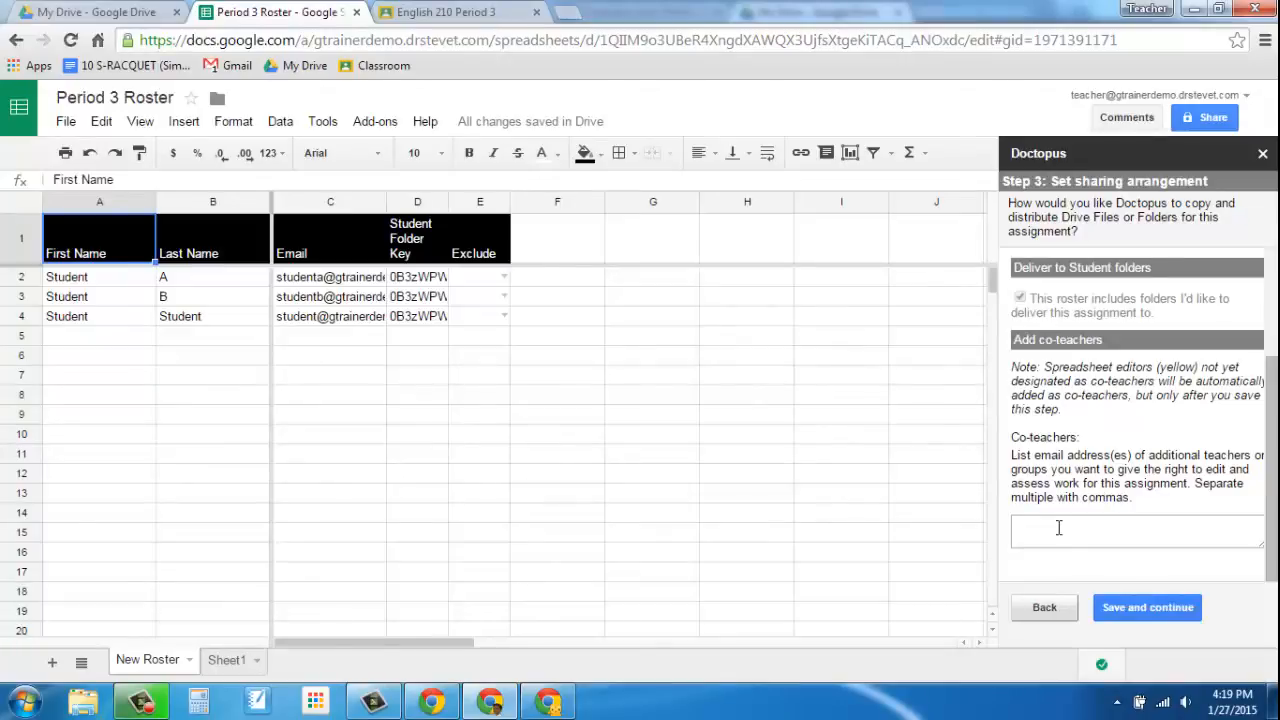
pyautogui.click(1108, 532)
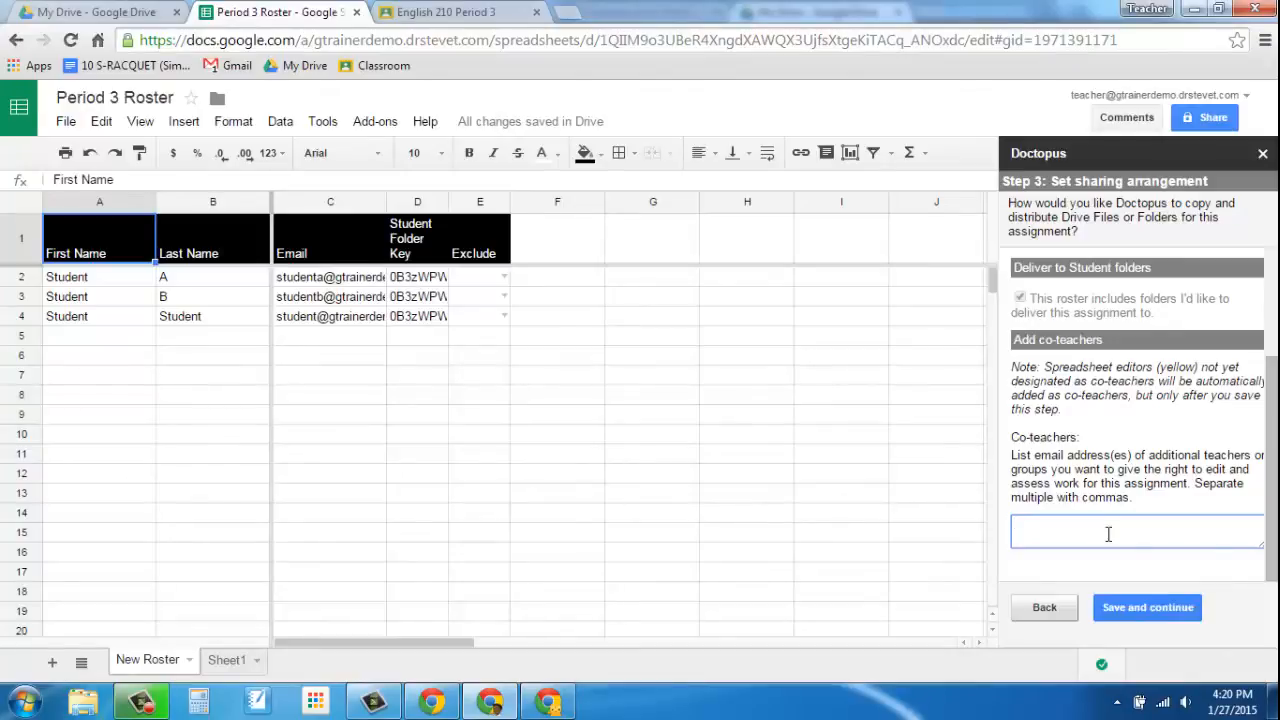
pyautogui.scroll(3, 1115, 520)
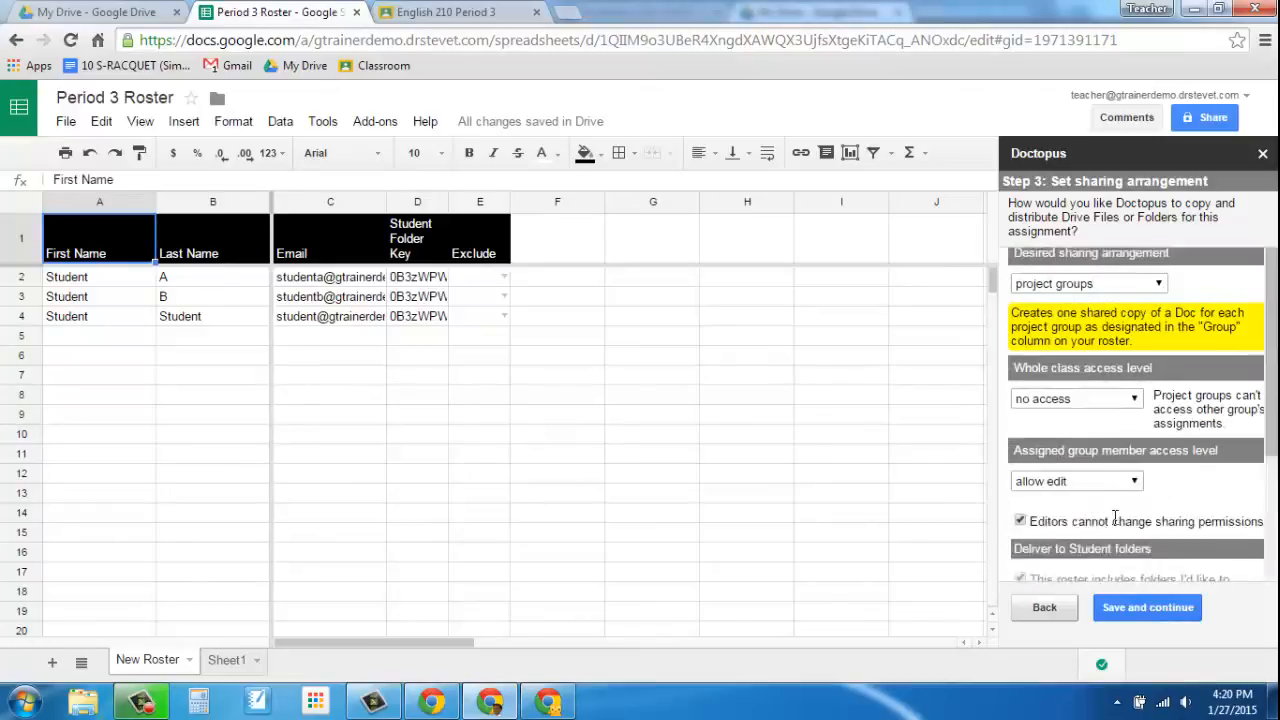
pyautogui.scroll(1, 1115, 518)
pyautogui.scroll(-3, 1115, 518)
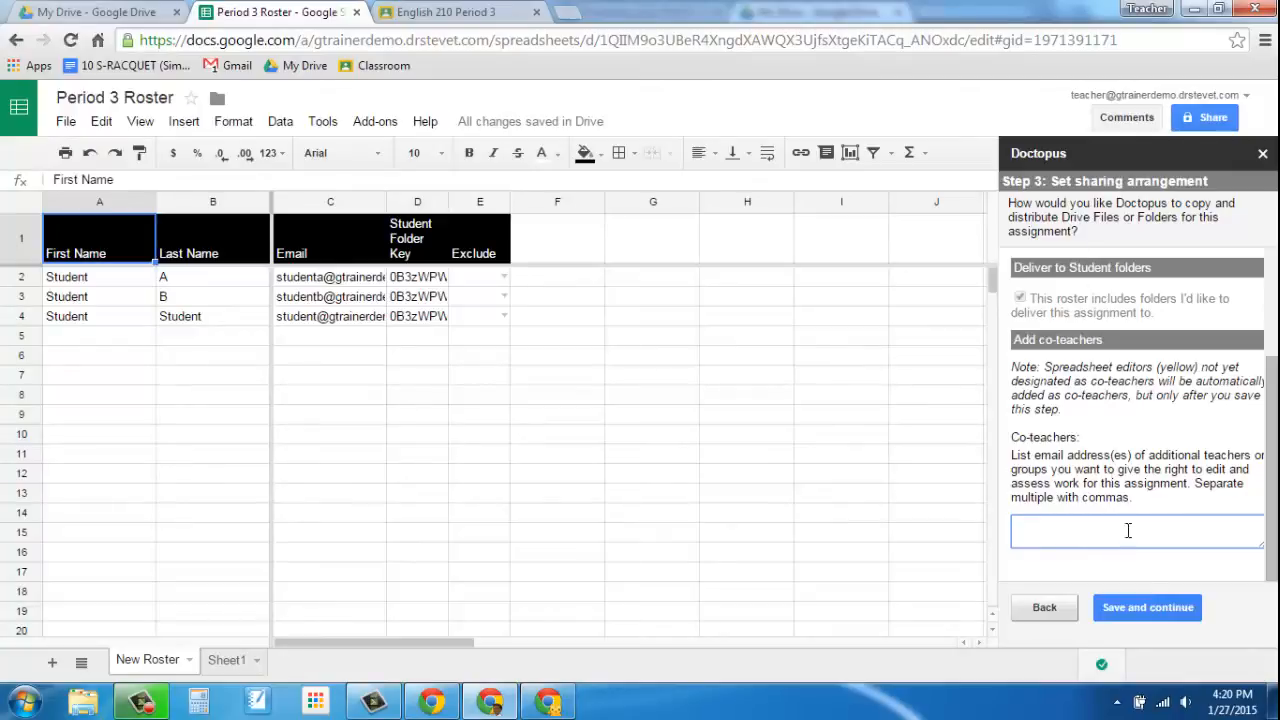
pyautogui.click(1140, 612)
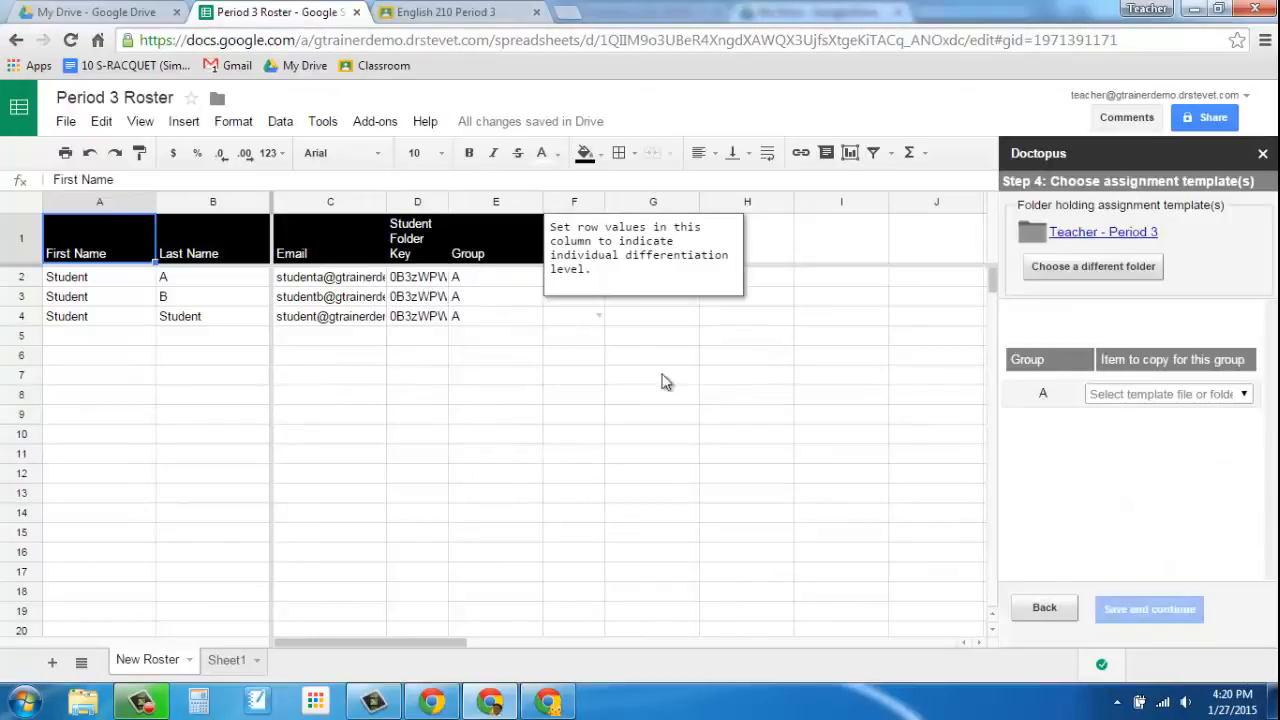
# Change the Group value of the student in row 4 (cell E4) to B
pyautogui.click(476, 306)
pyautogui.click(476, 324)
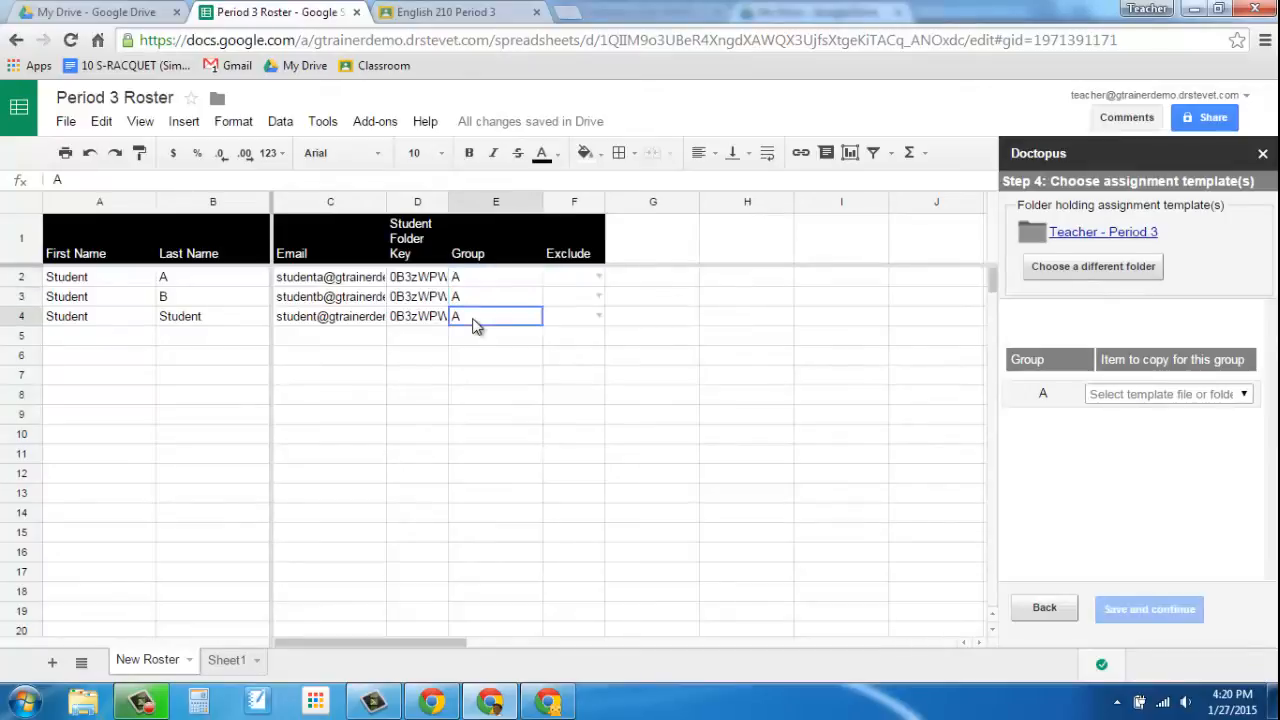
pyautogui.press('Delete')
pyautogui.write('B')
pyautogui.click(490, 283)
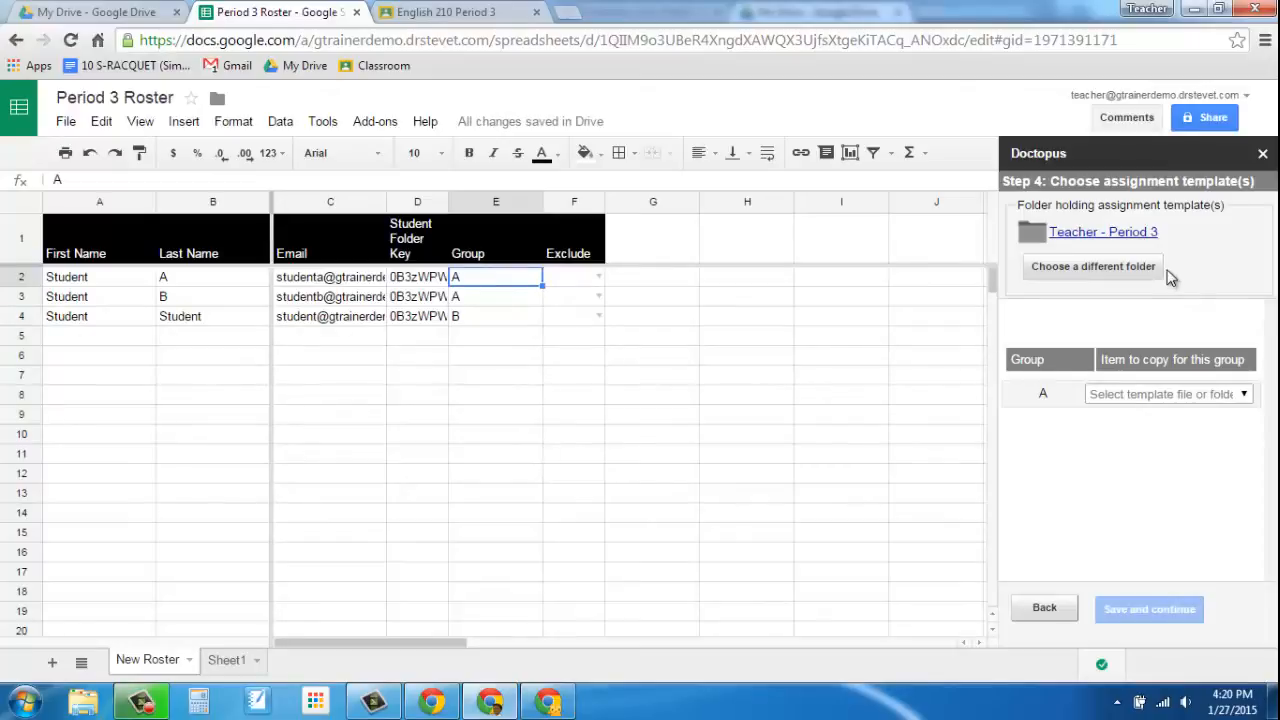
# Select My Drive as the folder holding the assignment templates
pyautogui.click(1089, 267)
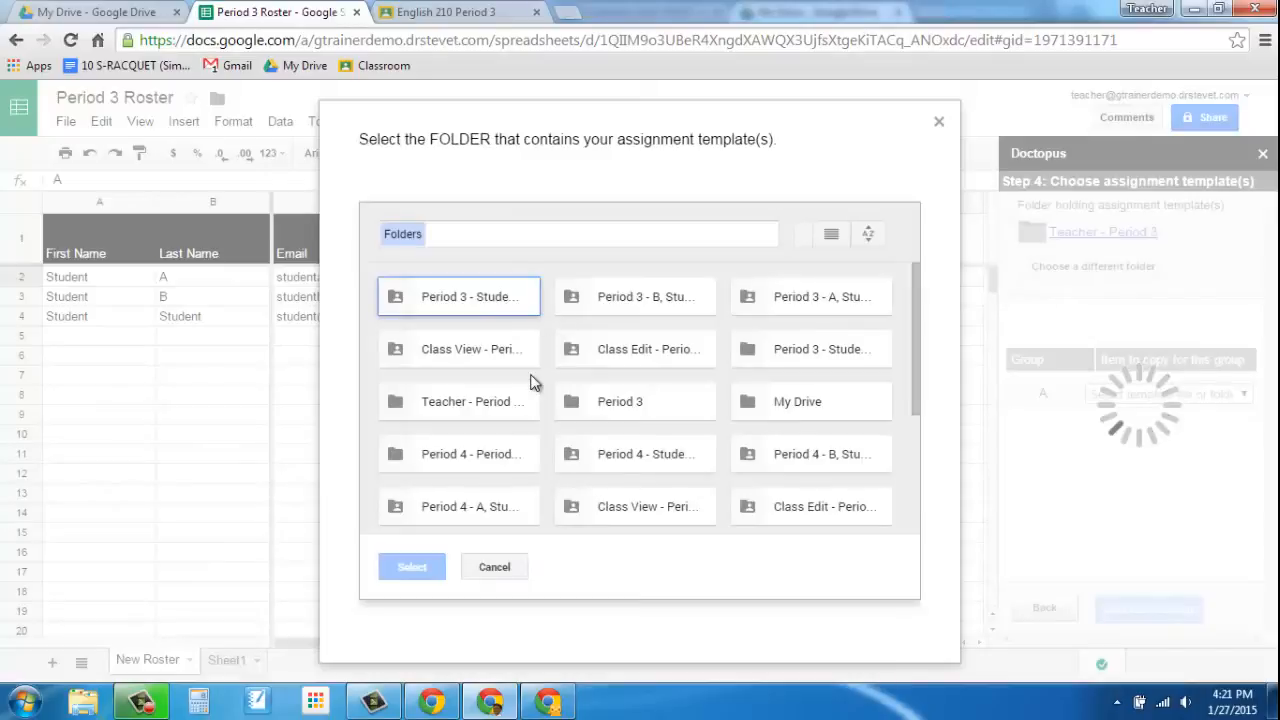
pyautogui.click(806, 401)
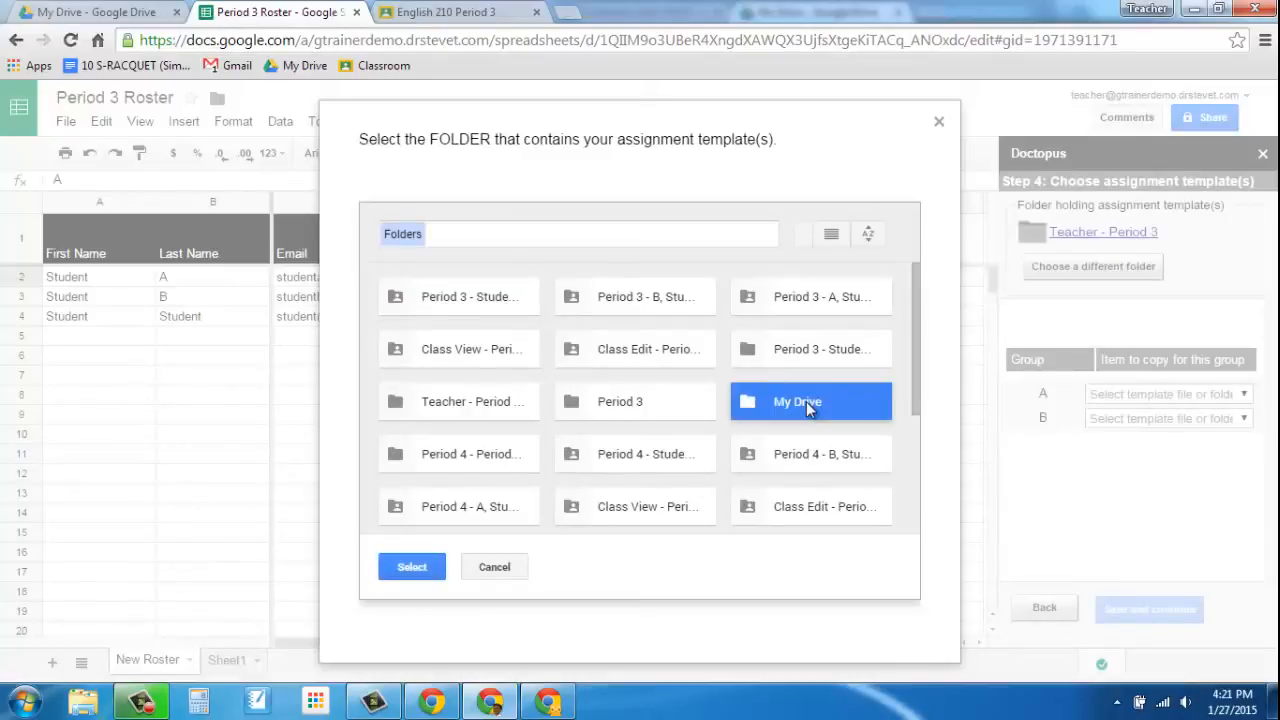
pyautogui.click(408, 566)
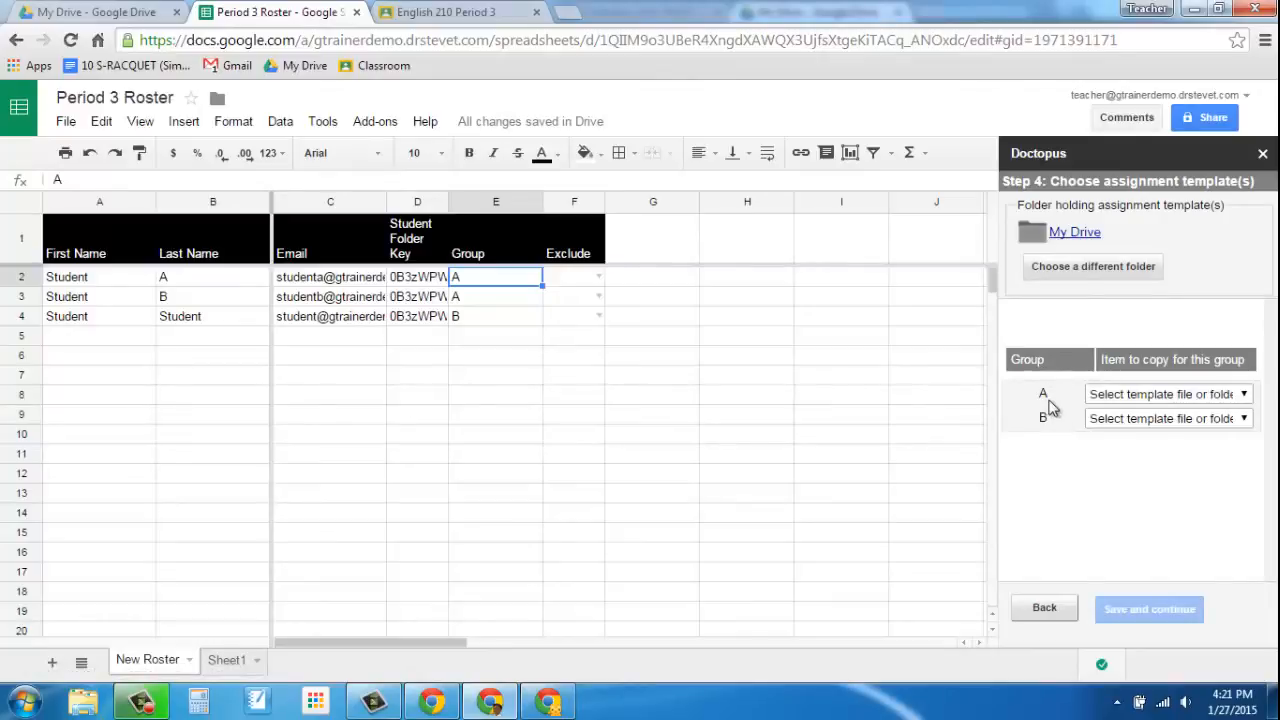
# Assign the Student Presentation template to both group A and group B and save the template choices
pyautogui.click(1168, 398)
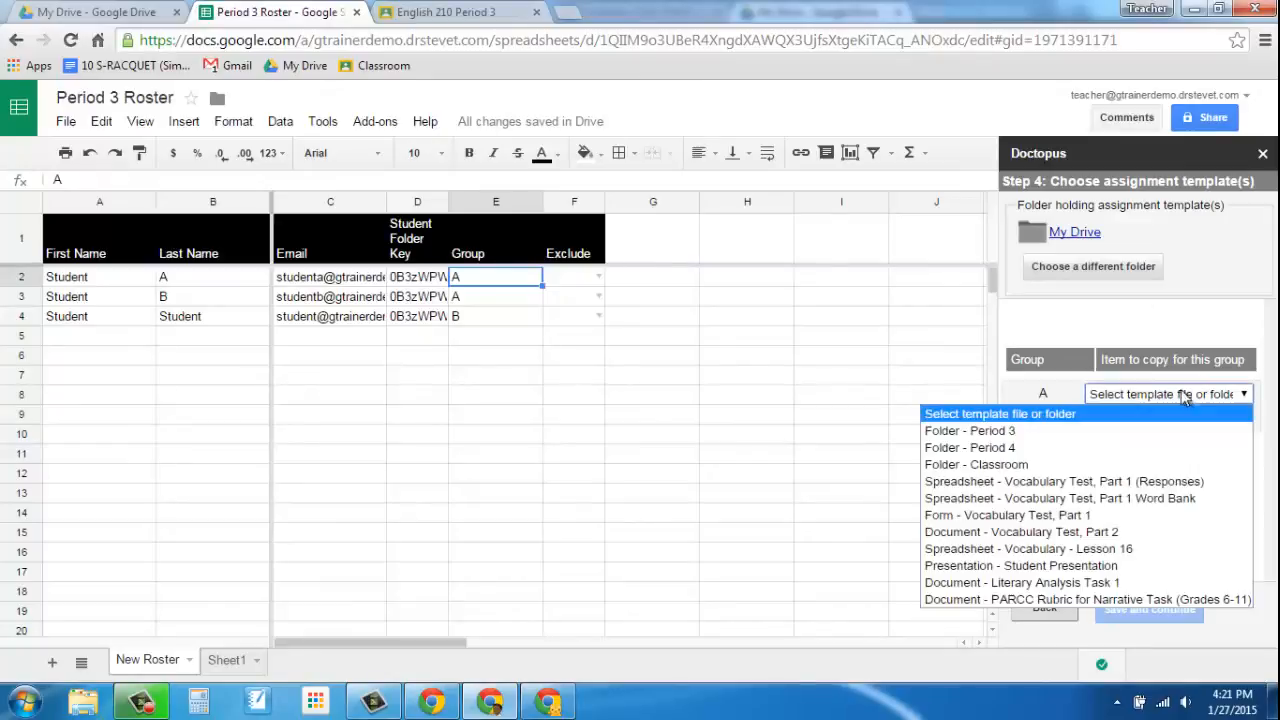
pyautogui.click(1027, 566)
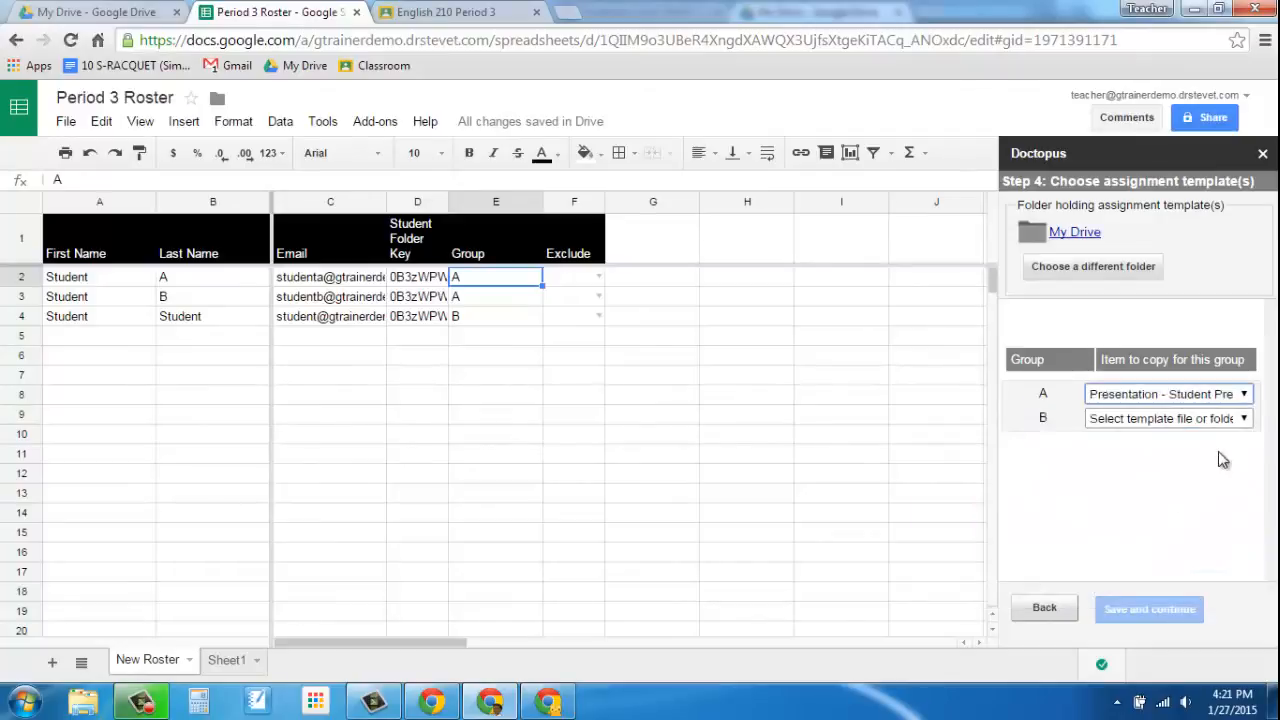
pyautogui.click(1202, 417)
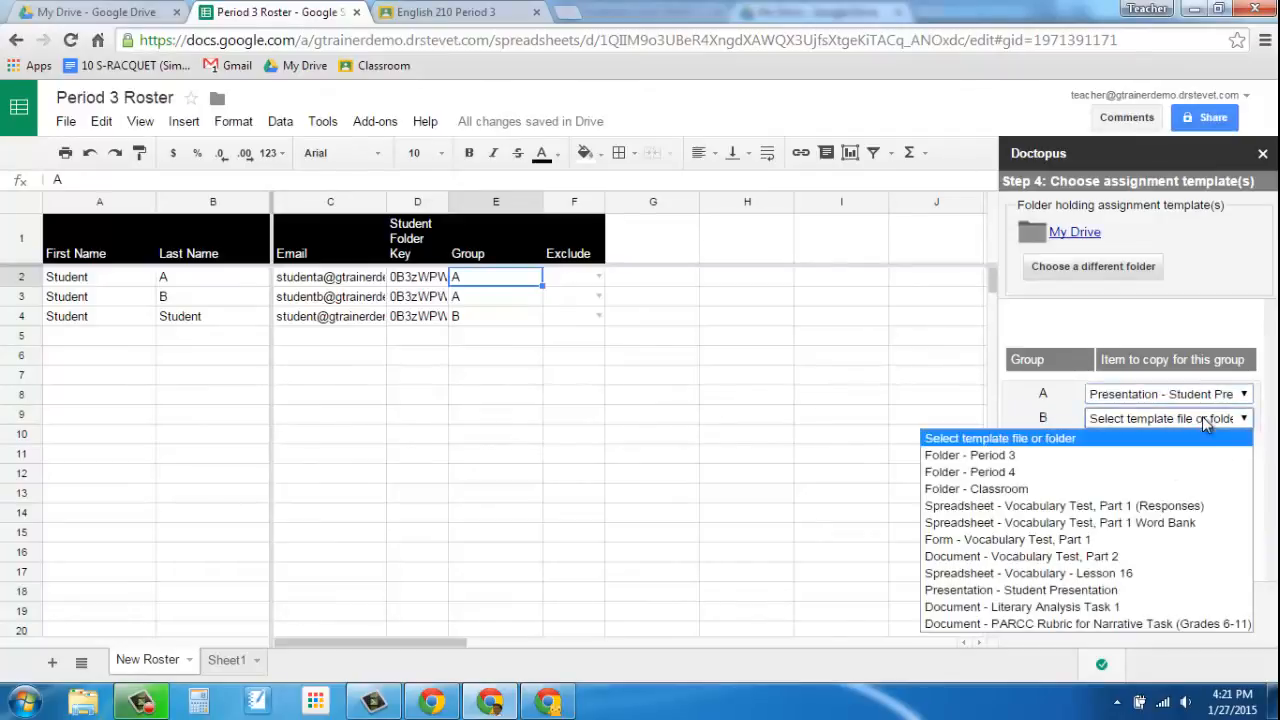
pyautogui.click(1090, 576)
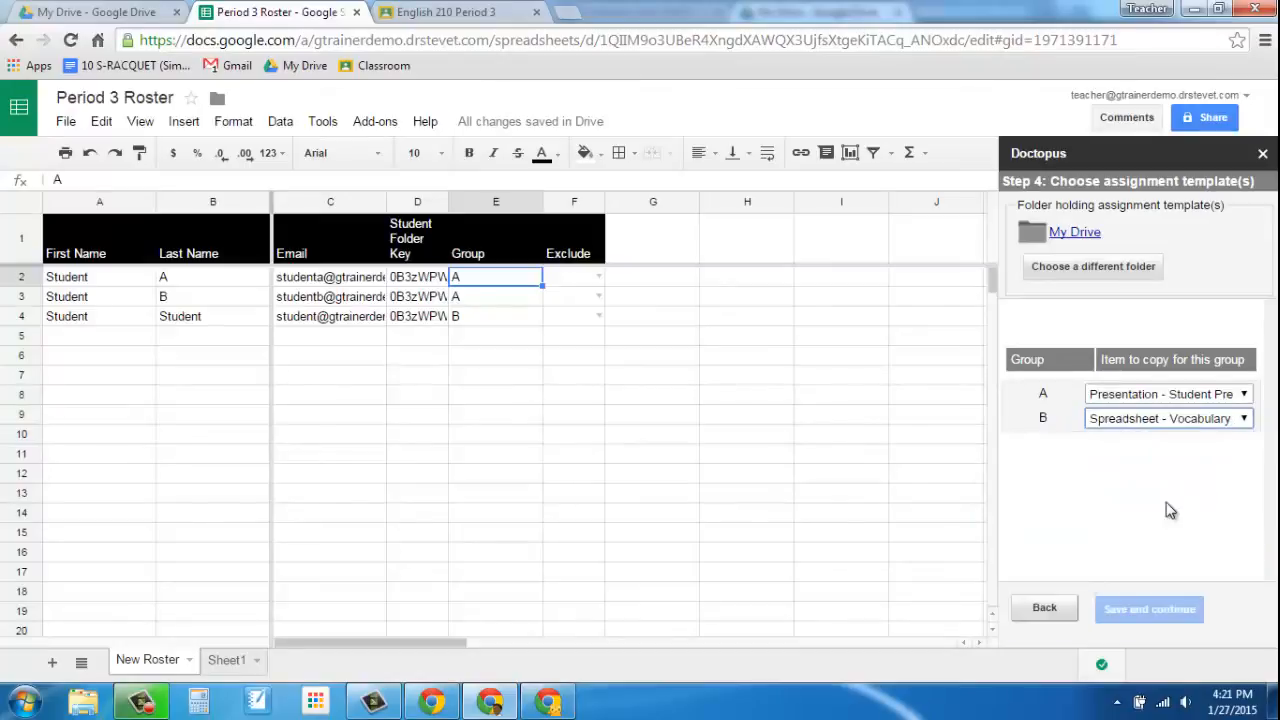
pyautogui.click(1172, 420)
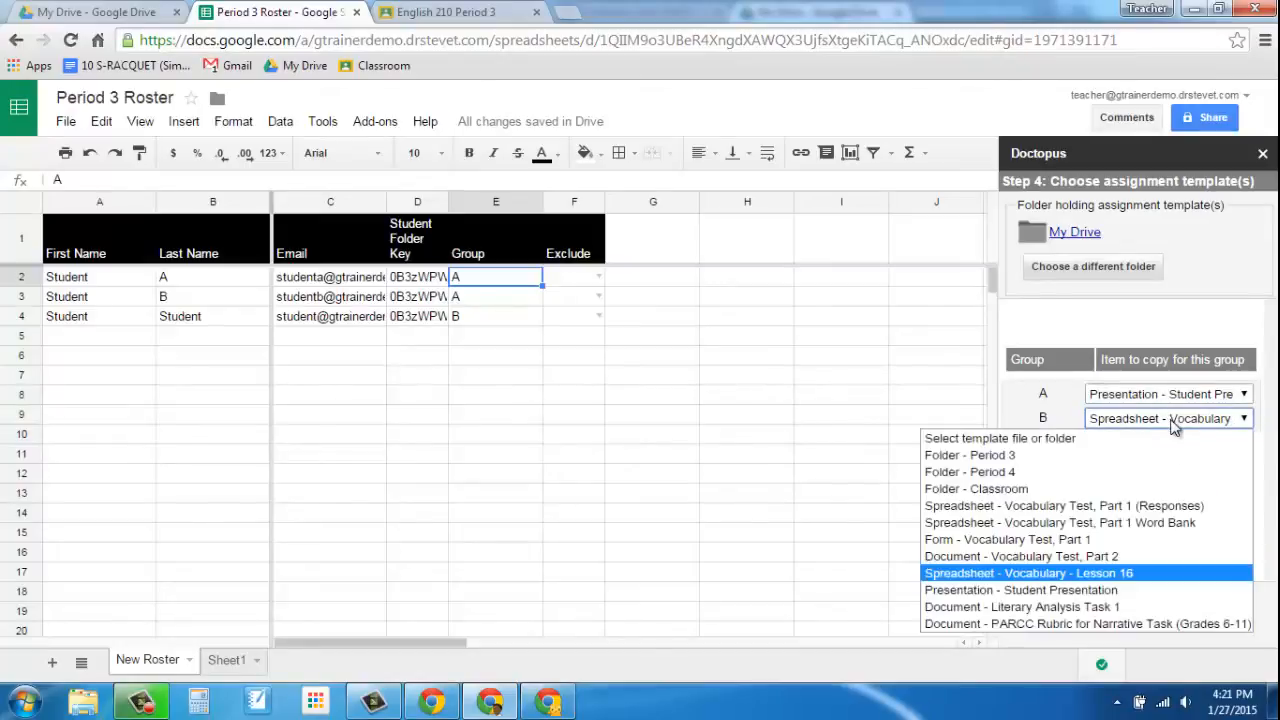
pyautogui.click(1102, 590)
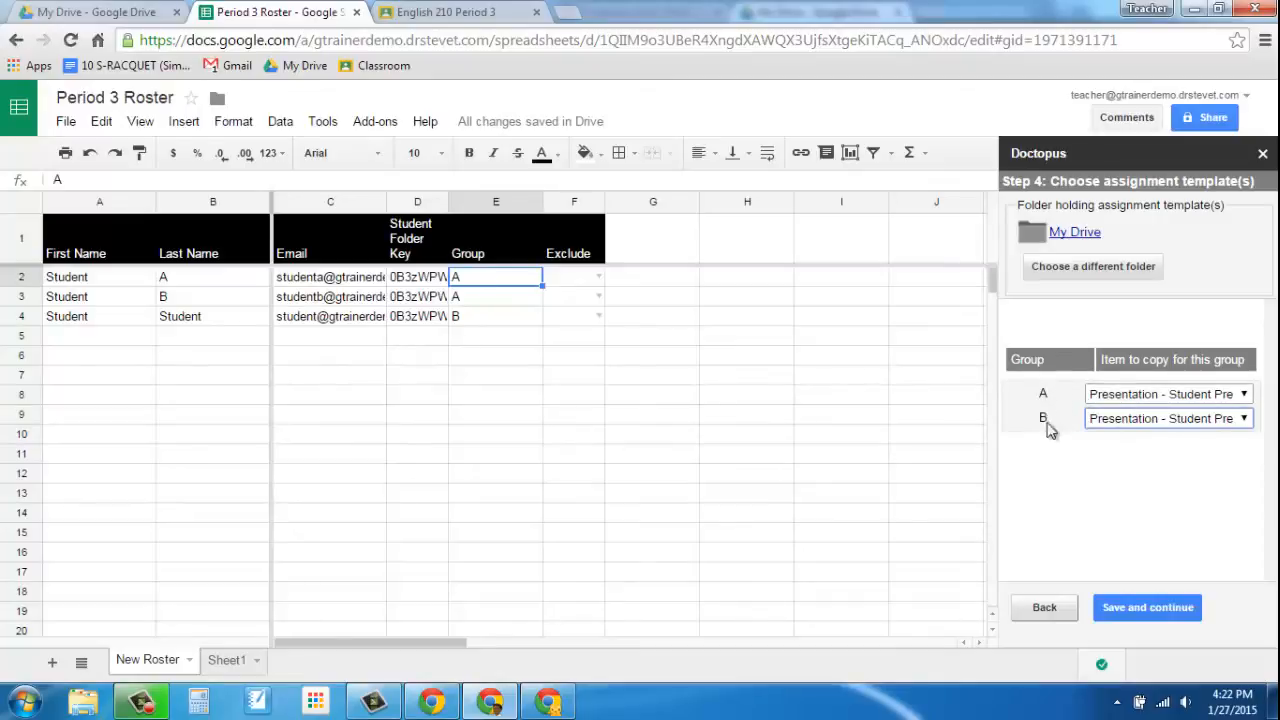
pyautogui.click(1138, 617)
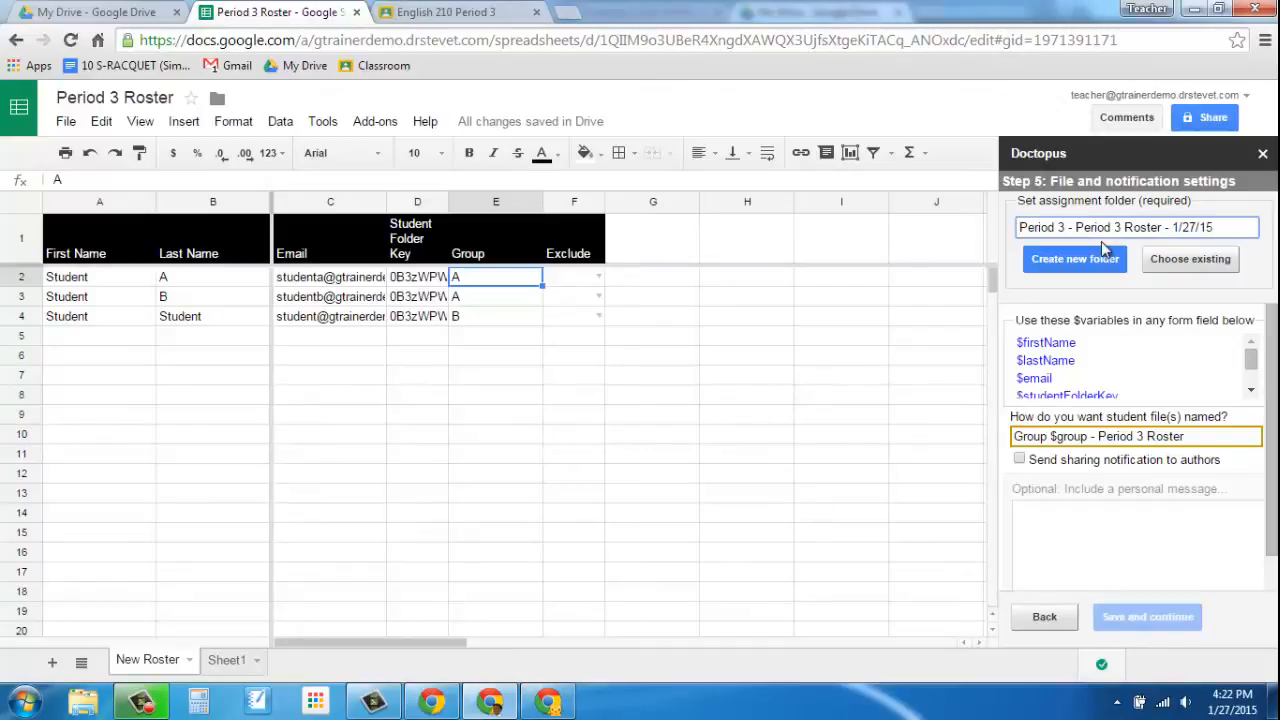
# Name the assignment folder "150126 Student Presentation" and create it as a new folder
pyautogui.write('1501')
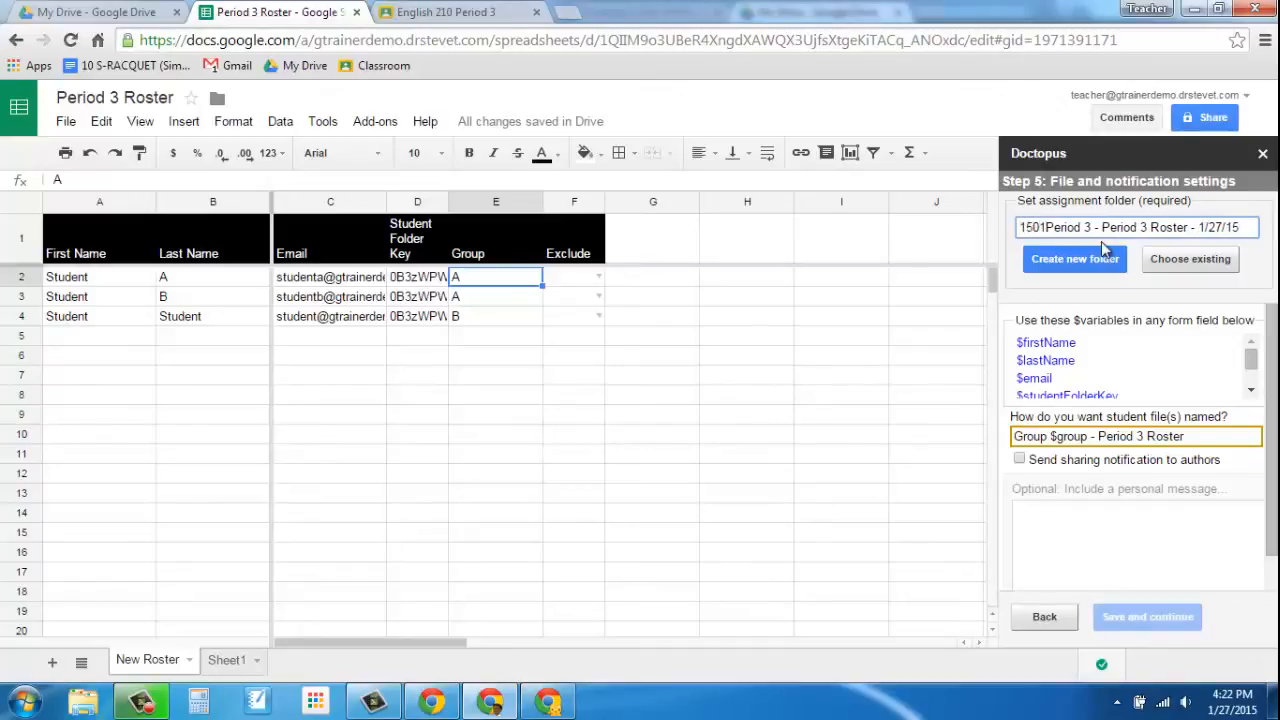
pyautogui.write('26 ')
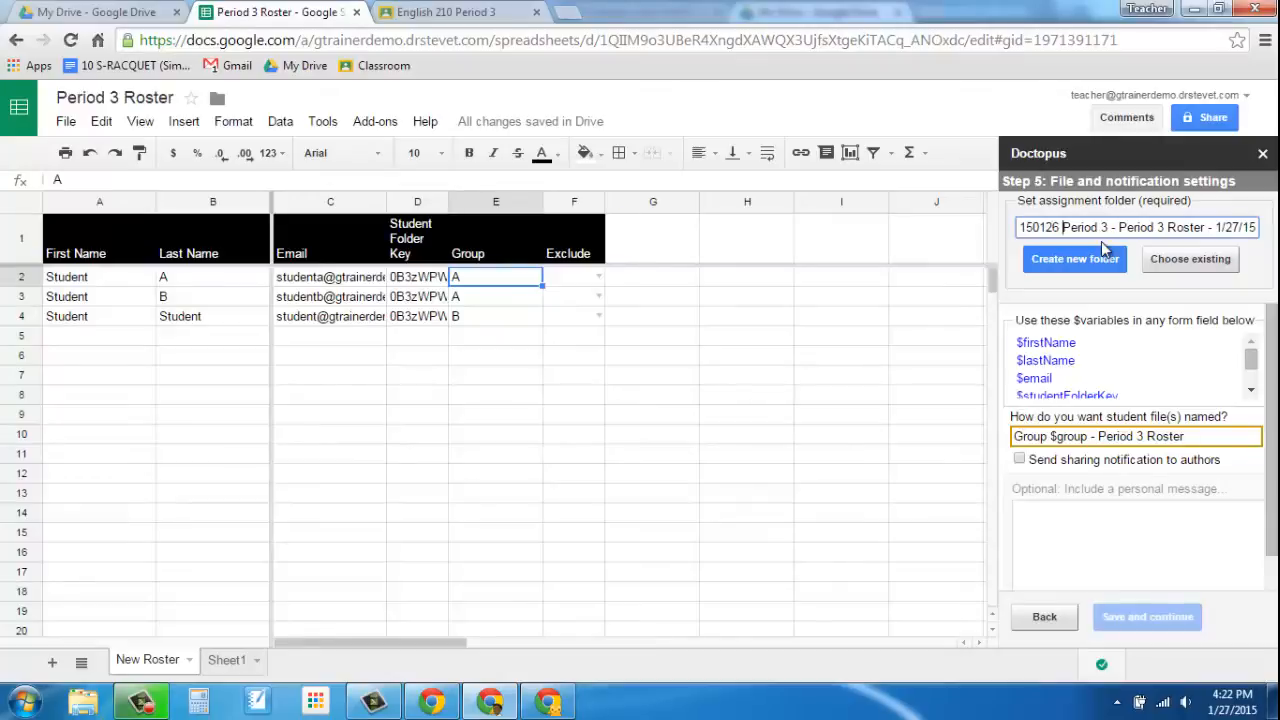
pyautogui.write('Student Pre')
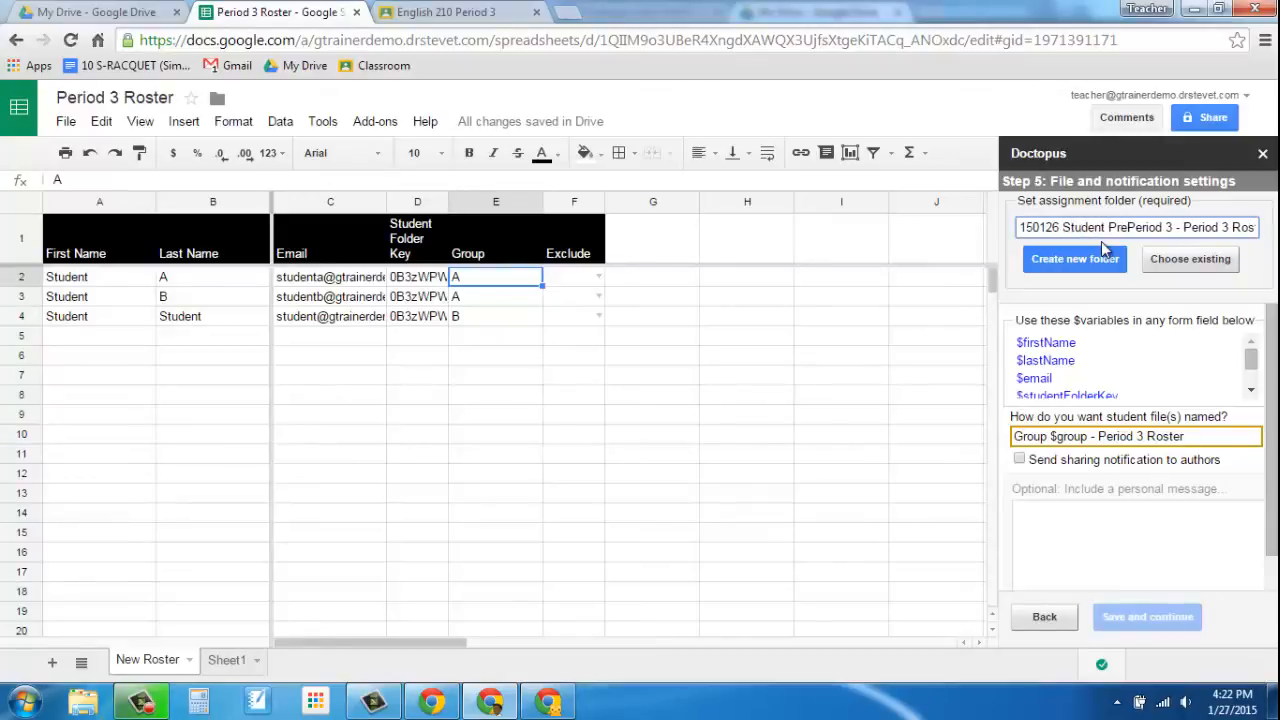
pyautogui.write('sentation')
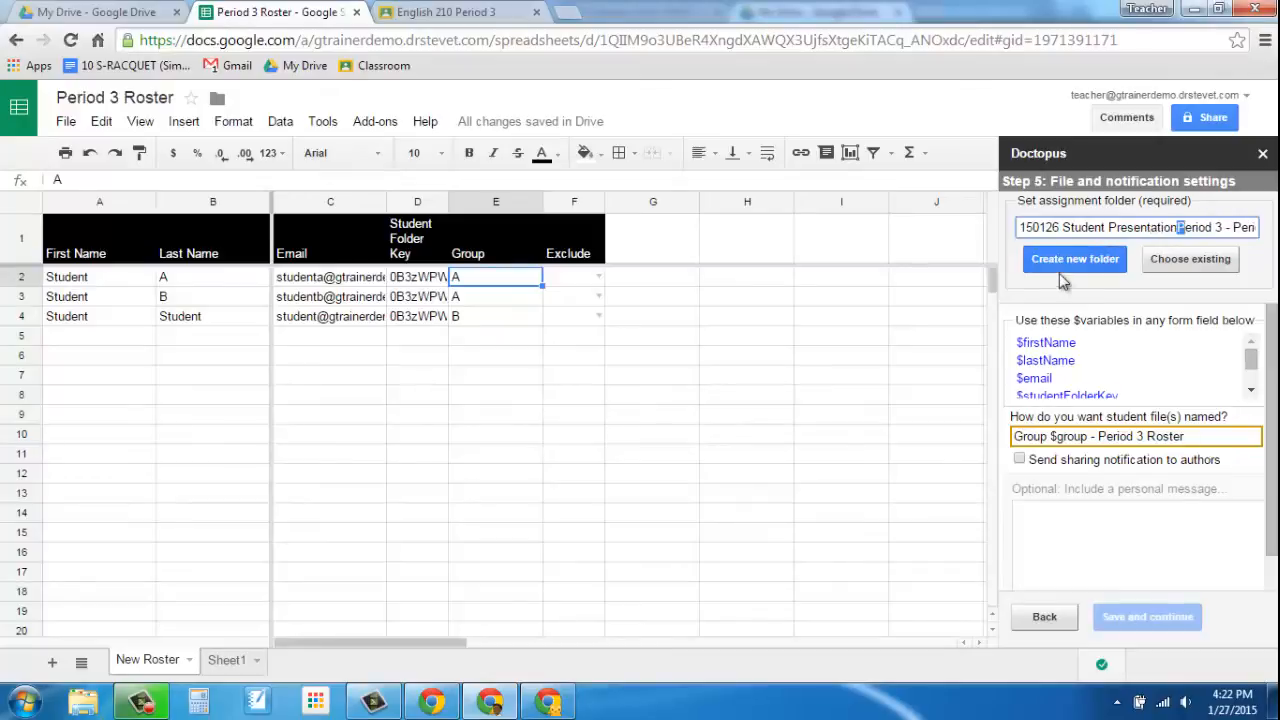
pyautogui.hotkey('shift', 'End')
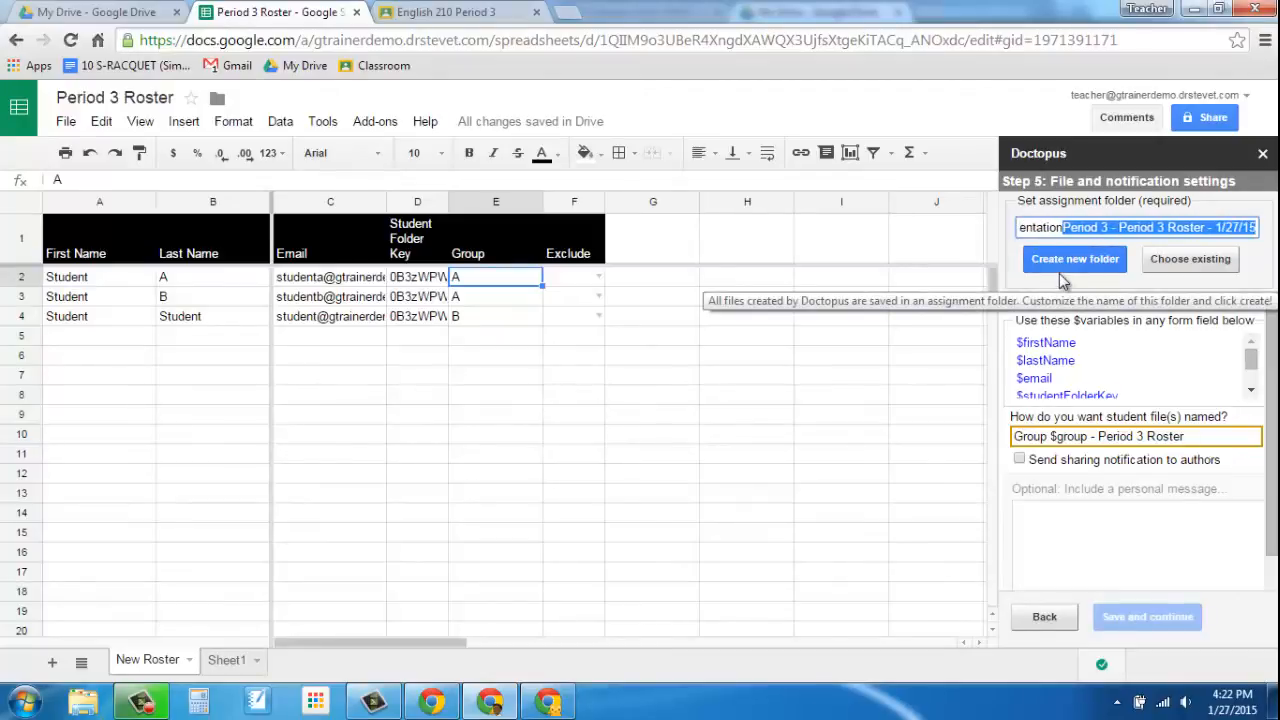
pyautogui.press('Delete')
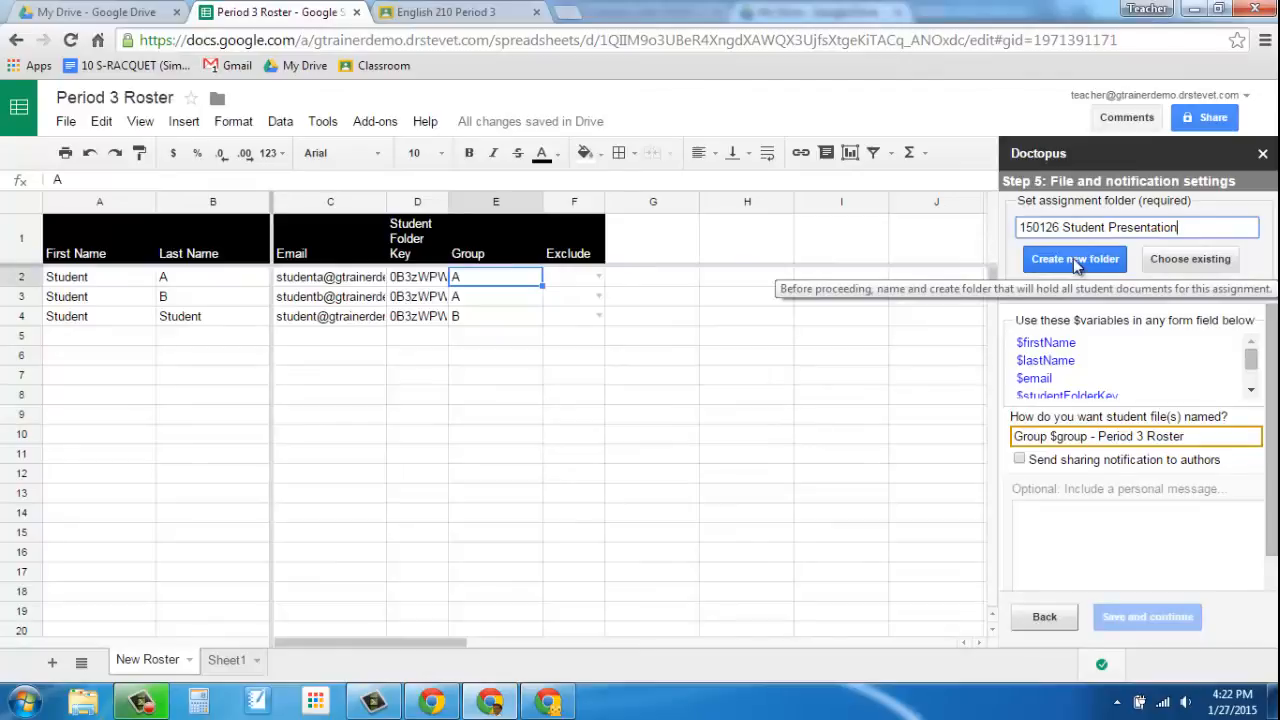
pyautogui.click(1073, 258)
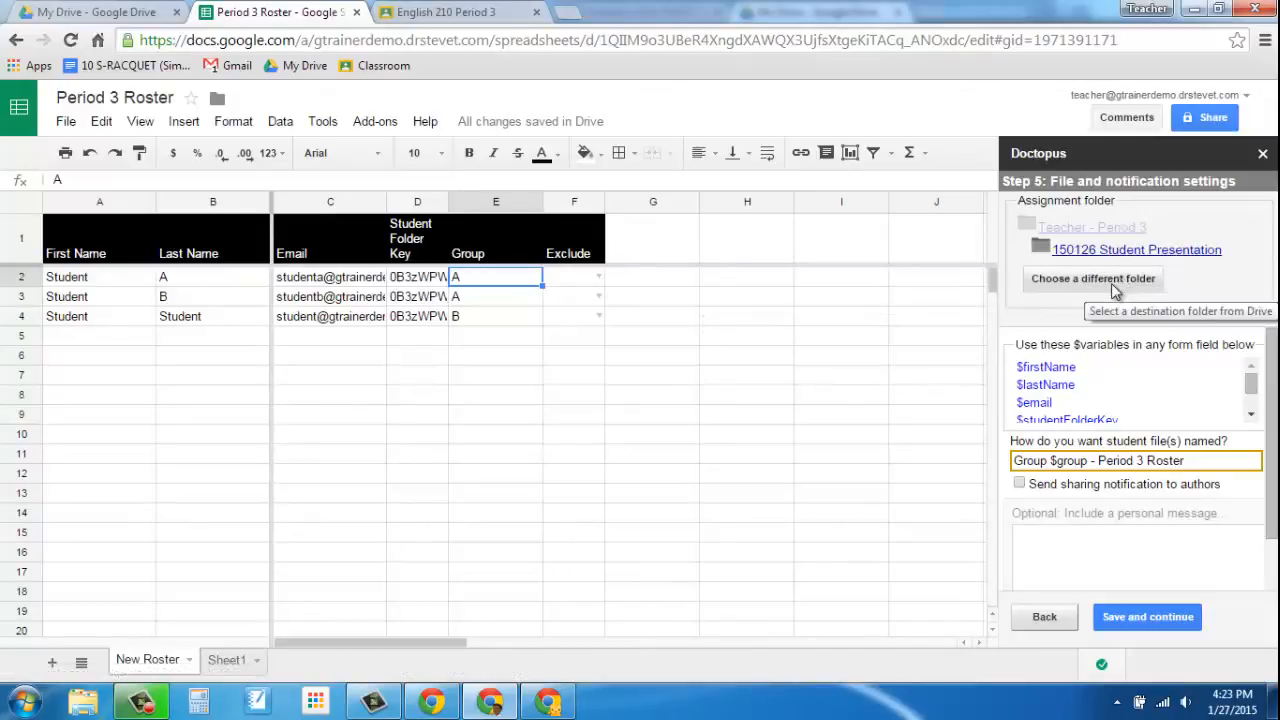
# Set the student file naming pattern to "150126 Student Presentation Group $group" and check its variable against the available variables
pyautogui.click(1018, 462)
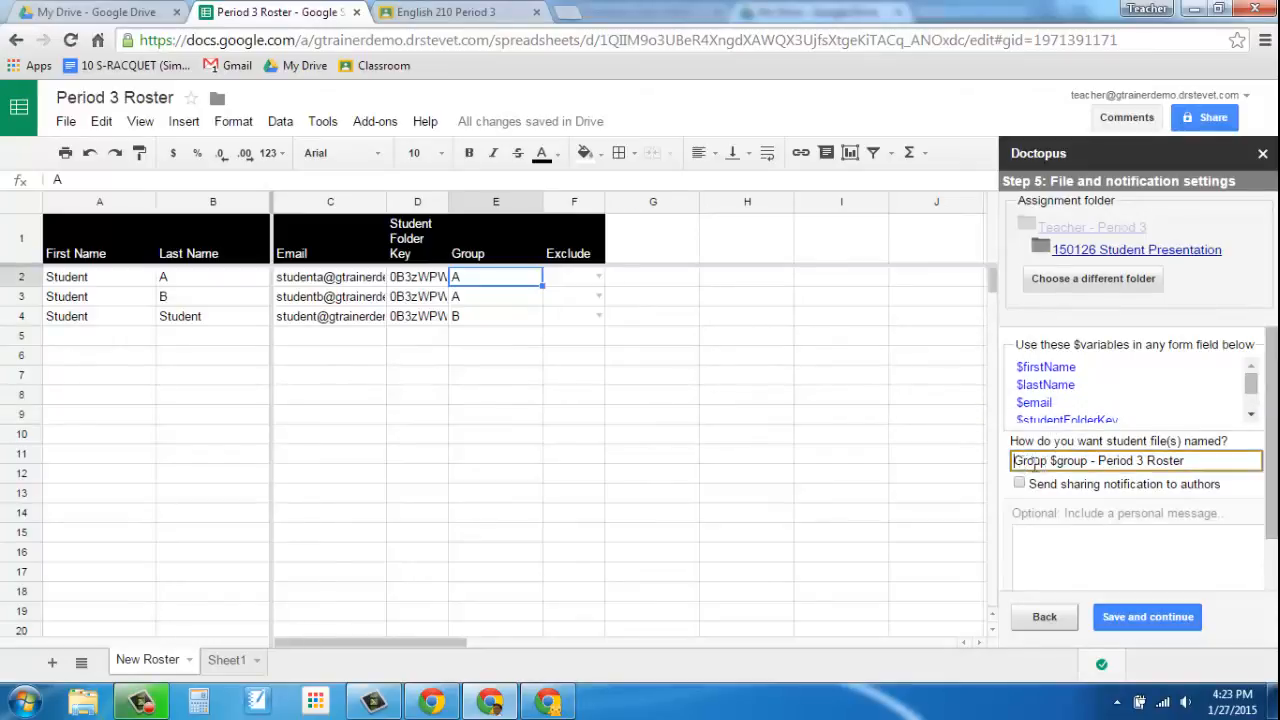
pyautogui.write('150126')
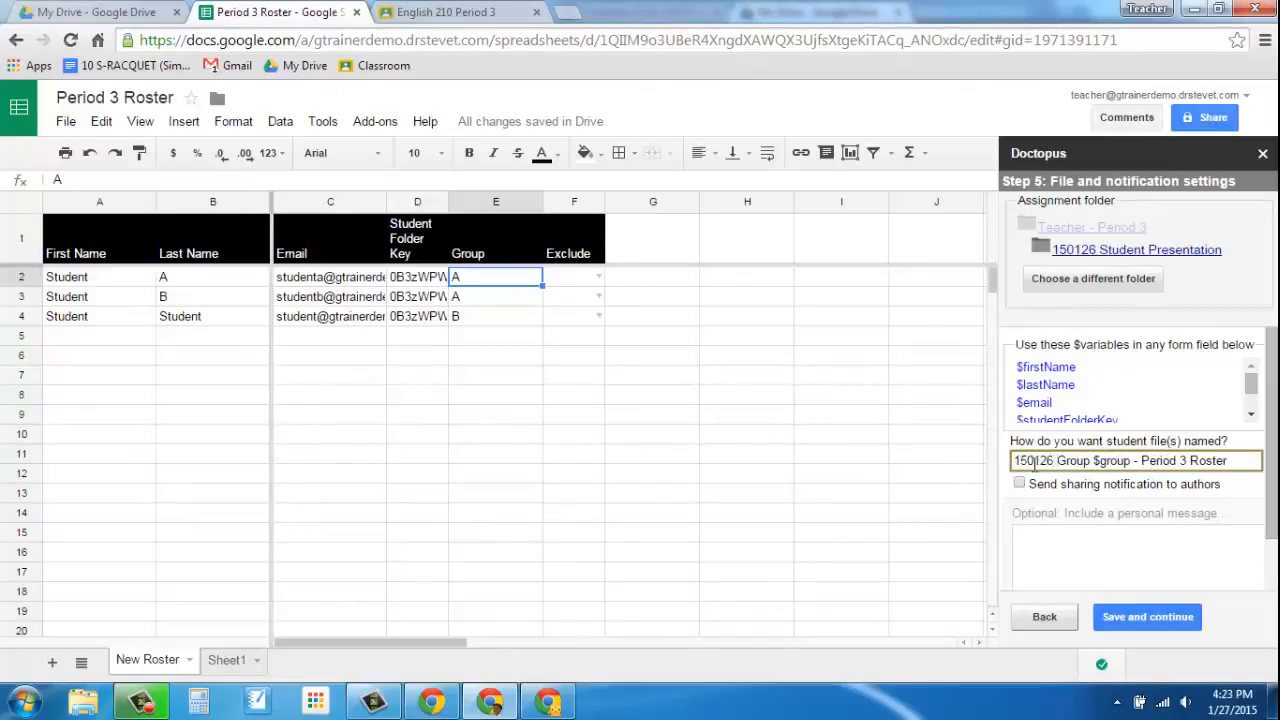
pyautogui.write(' Student ')
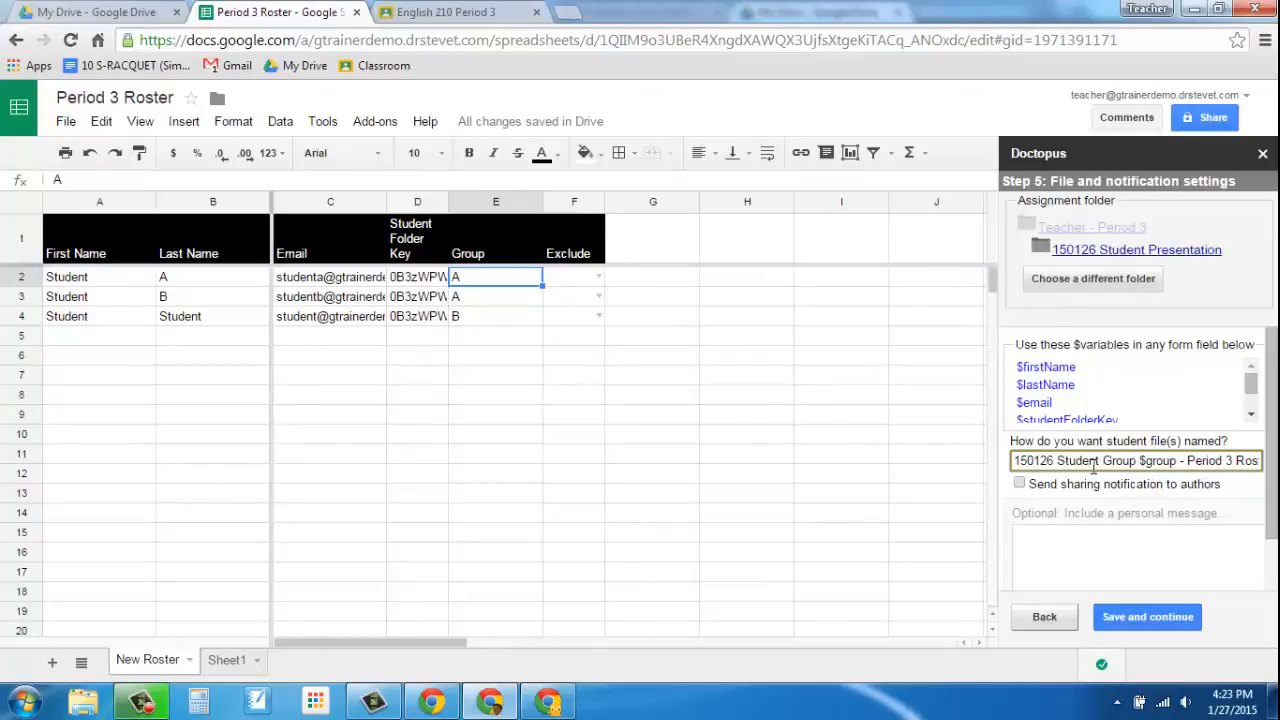
pyautogui.write('Presentation')
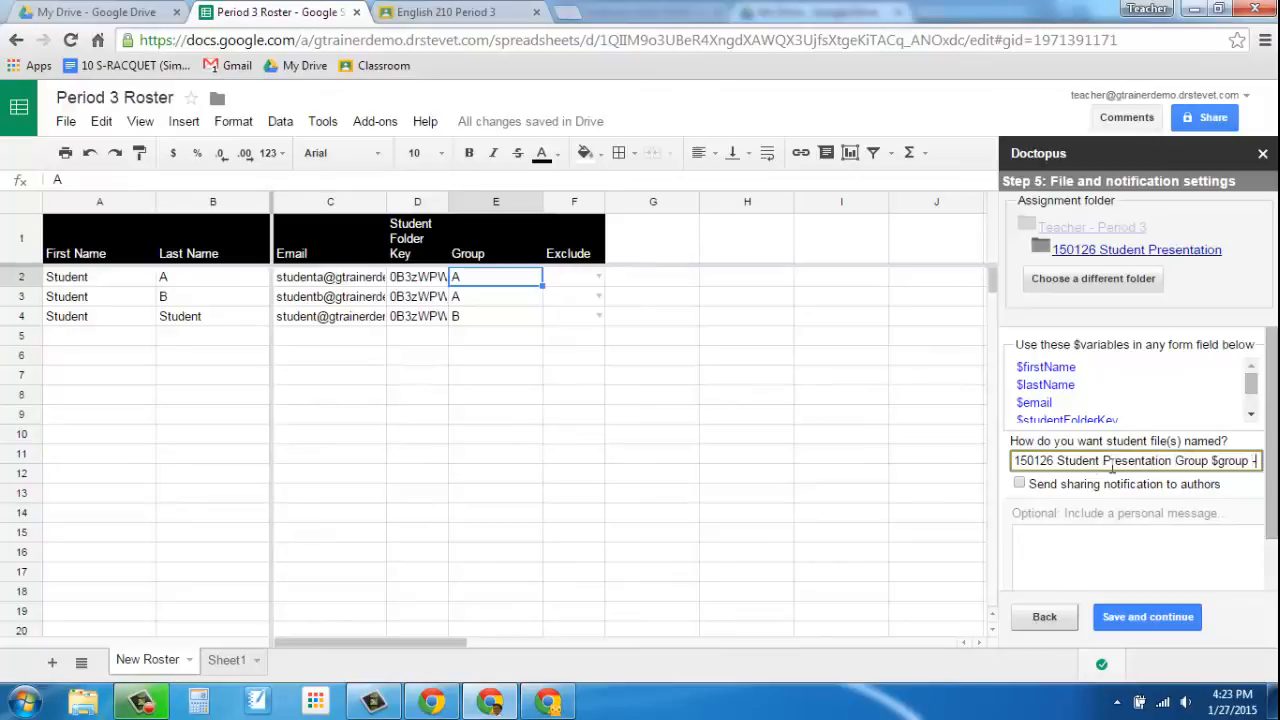
pyautogui.hotkey('shift', 'Right')
pyautogui.hotkey('shift', 'Right')
pyautogui.hotkey('shift', 'Right')
pyautogui.hotkey('shift', 'Right')
pyautogui.hotkey('shift', 'Right')
pyautogui.hotkey('shift', 'Right')
pyautogui.hotkey('shift', 'Right')
pyautogui.hotkey('shift', 'Right')
pyautogui.hotkey('shift', 'Right')
pyautogui.hotkey('shift', 'Right')
pyautogui.hotkey('shift', 'Right')
pyautogui.hotkey('shift', 'Right')
pyautogui.hotkey('shift', 'Right')
pyautogui.hotkey('shift', 'Right')
pyautogui.hotkey('shift', 'Right')
pyautogui.hotkey('shift', 'Right')
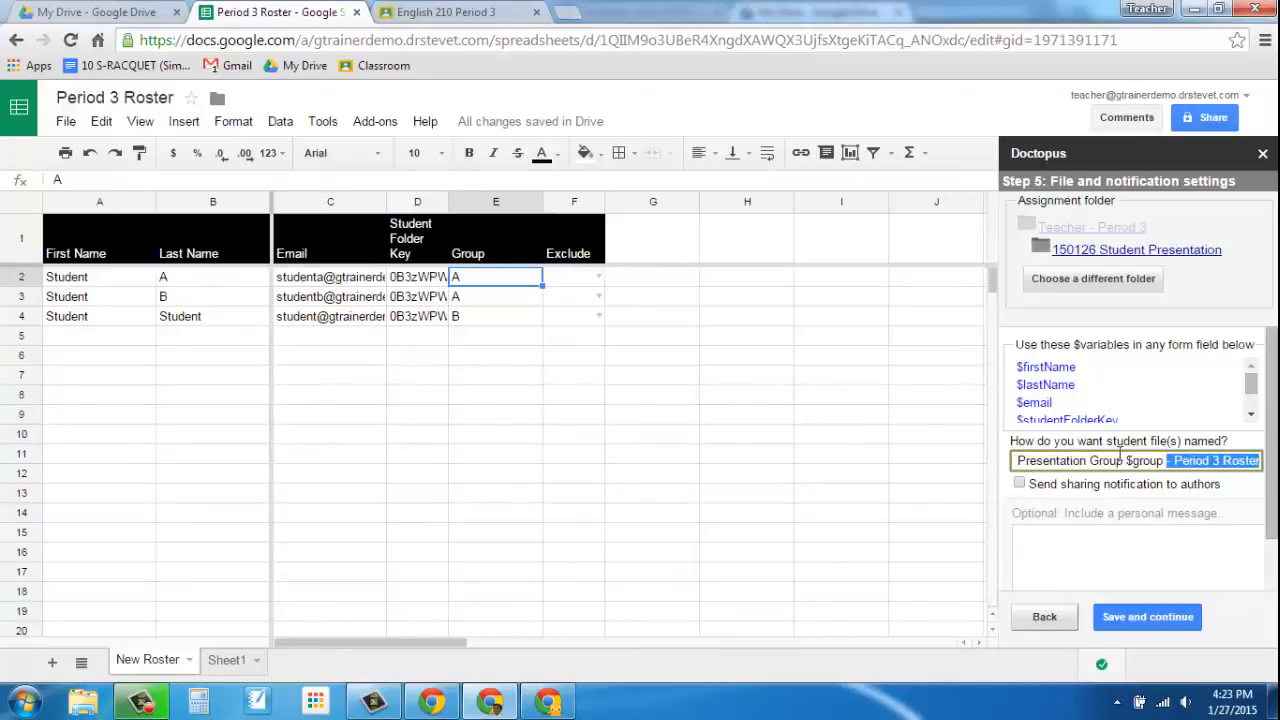
pyautogui.press('Delete')
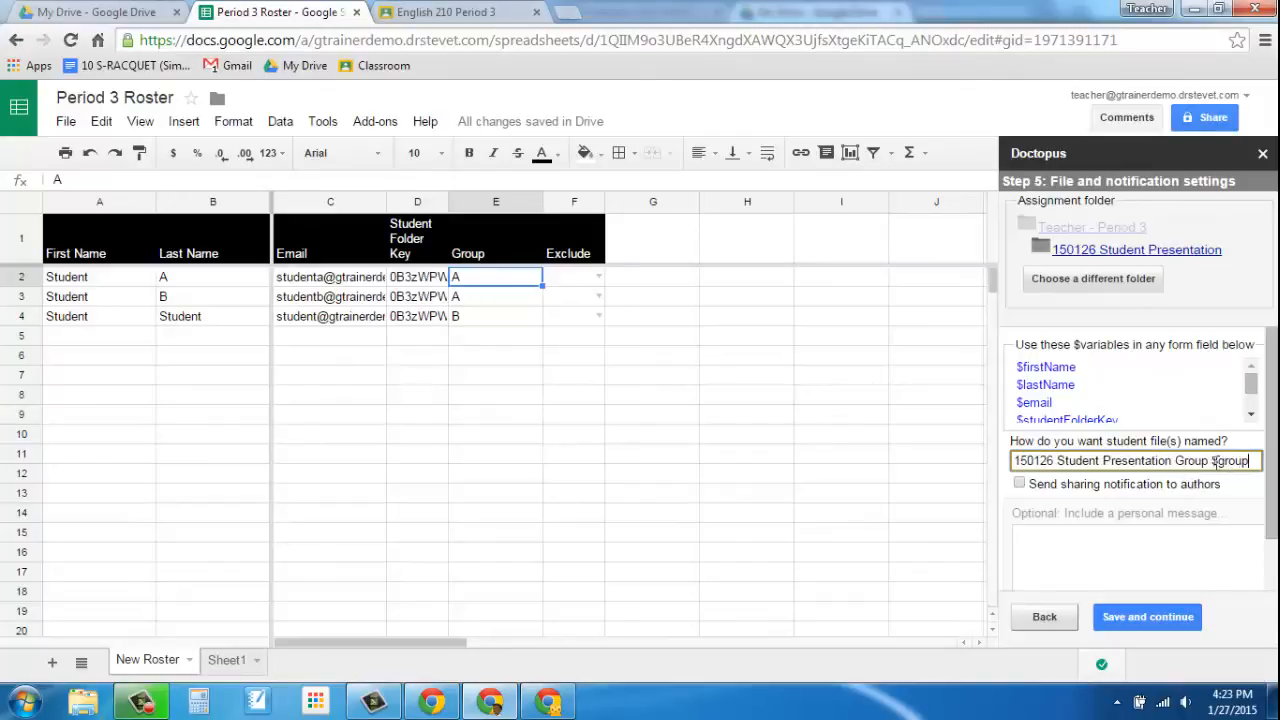
pyautogui.moveTo(1212, 461); pyautogui.dragTo(1249, 461)
pyautogui.moveTo(420, 240)
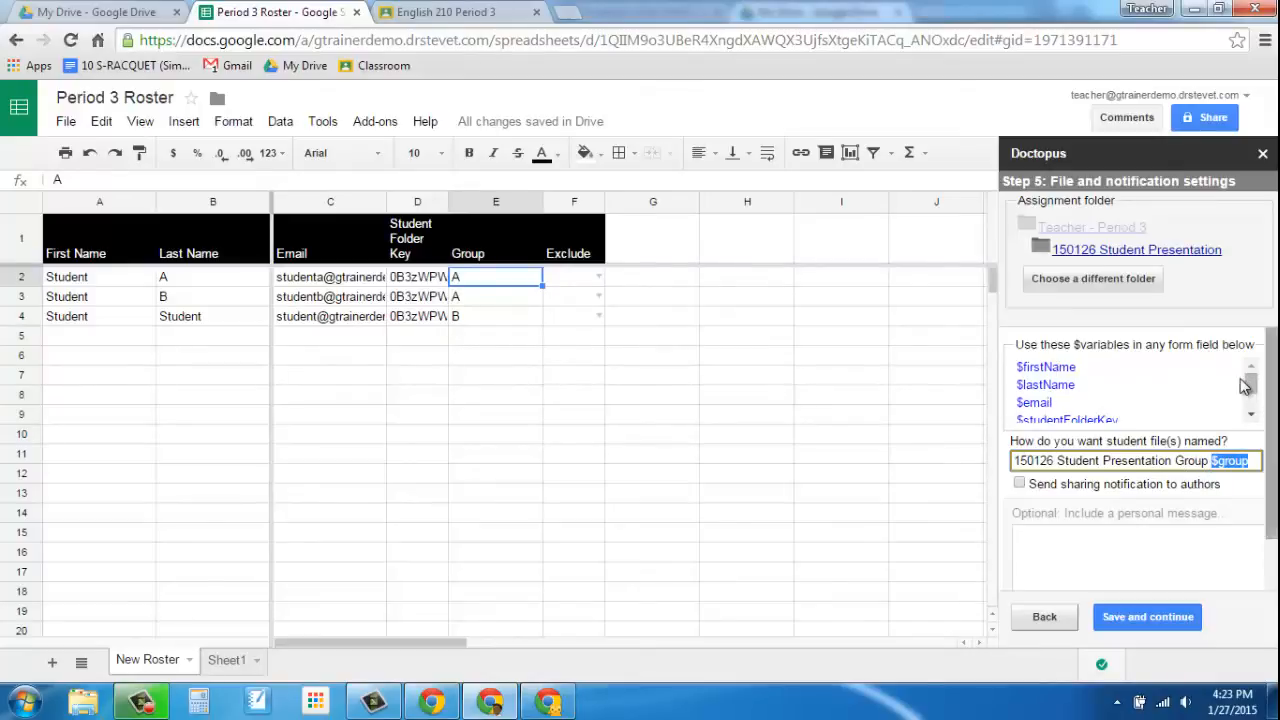
pyautogui.click(1252, 412)
pyautogui.click(1252, 412)
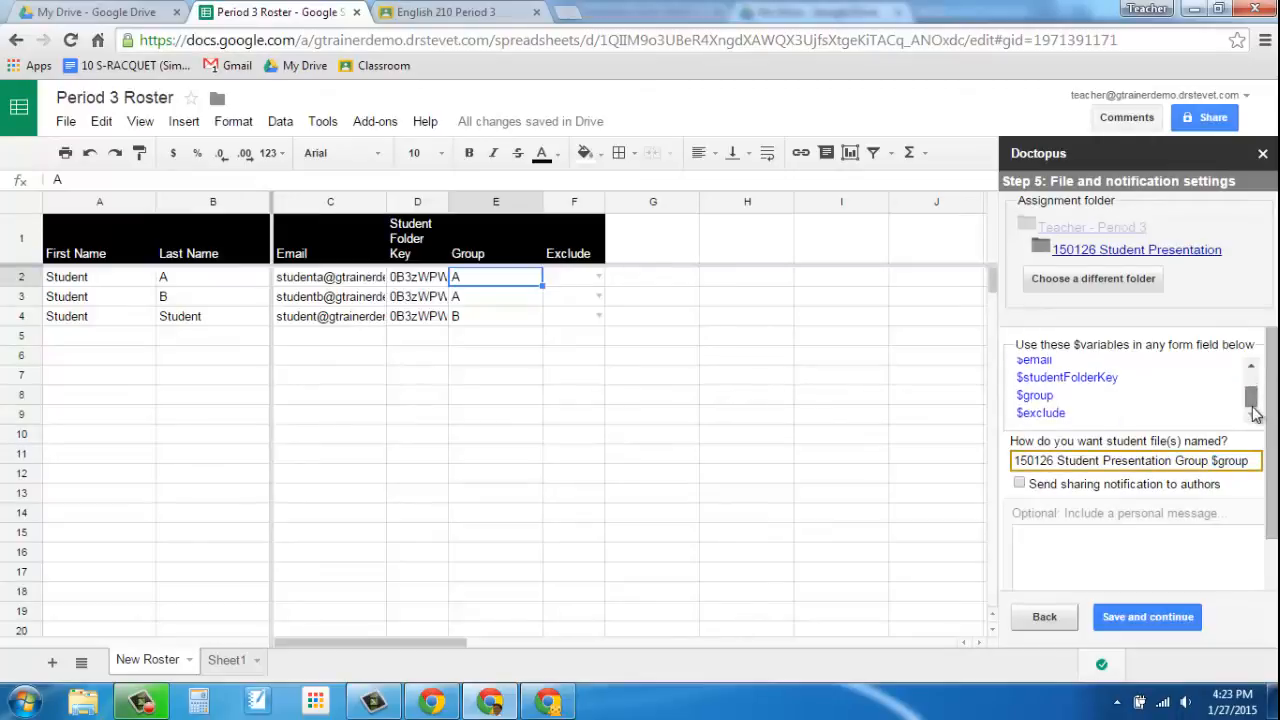
pyautogui.scroll(2, 1100, 400)
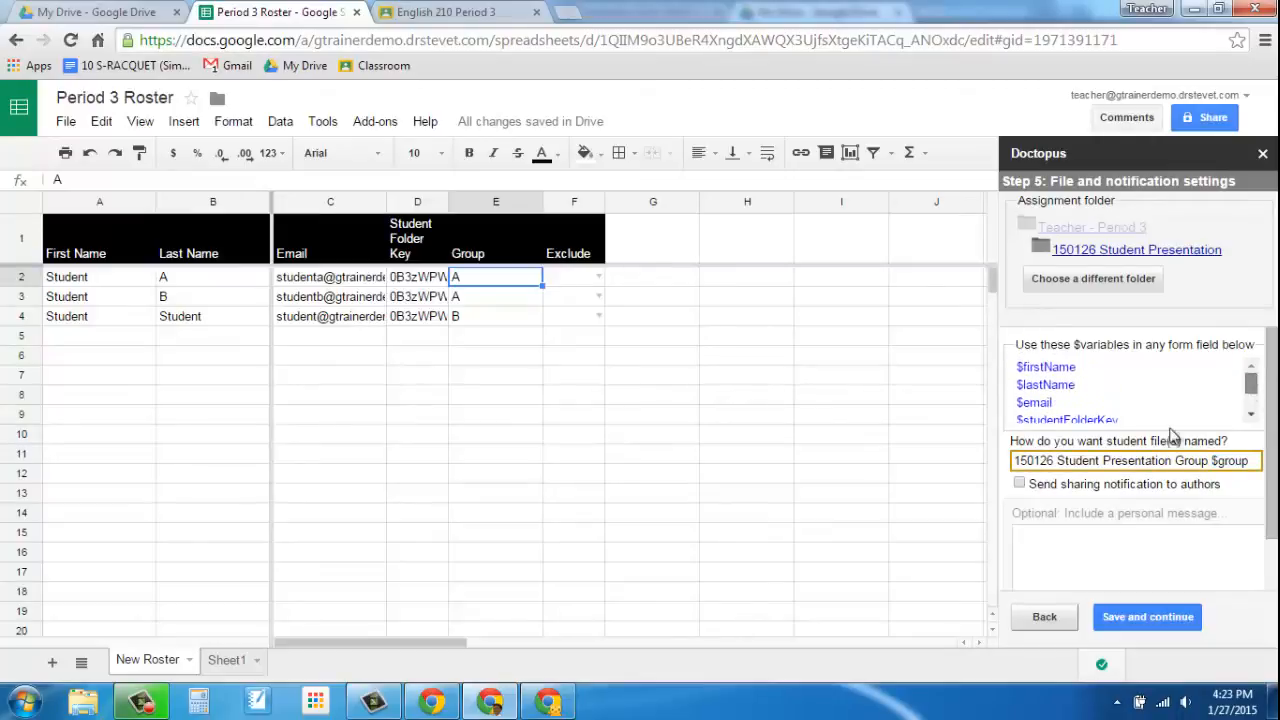
# Enable sharing notifications to authors and begin the personal message with "$firstName -" and "Work with your groupmates to complete this presentation."
pyautogui.click(1019, 484)
pyautogui.click(1119, 617)
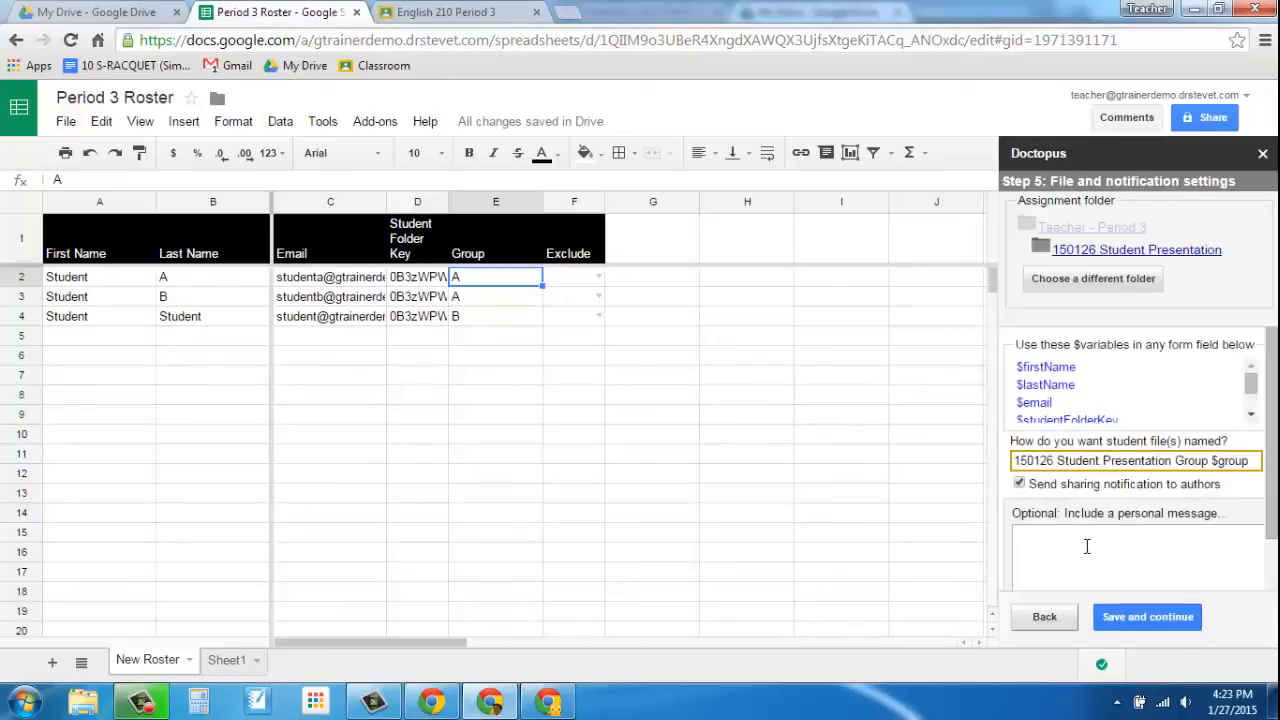
pyautogui.click(1087, 546)
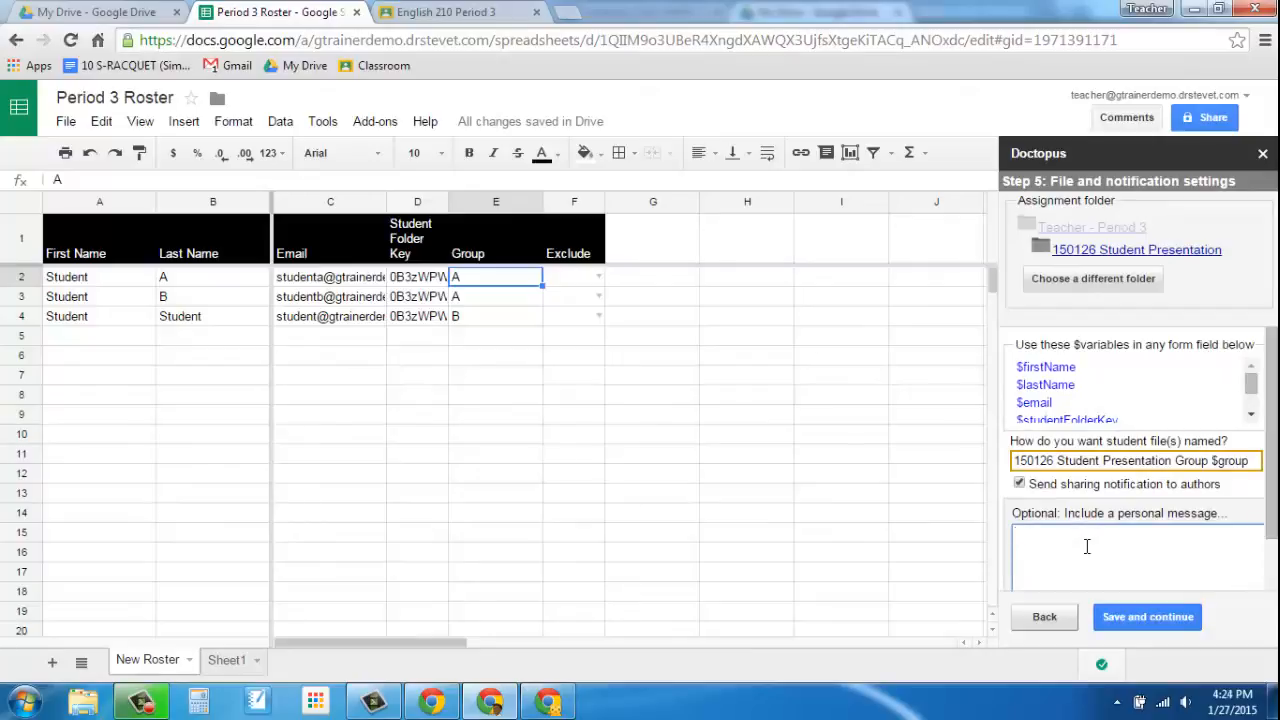
pyautogui.write('$firstName')
pyautogui.moveTo(100, 249)
pyautogui.press('BackSpace')
pyautogui.write('Work wit')
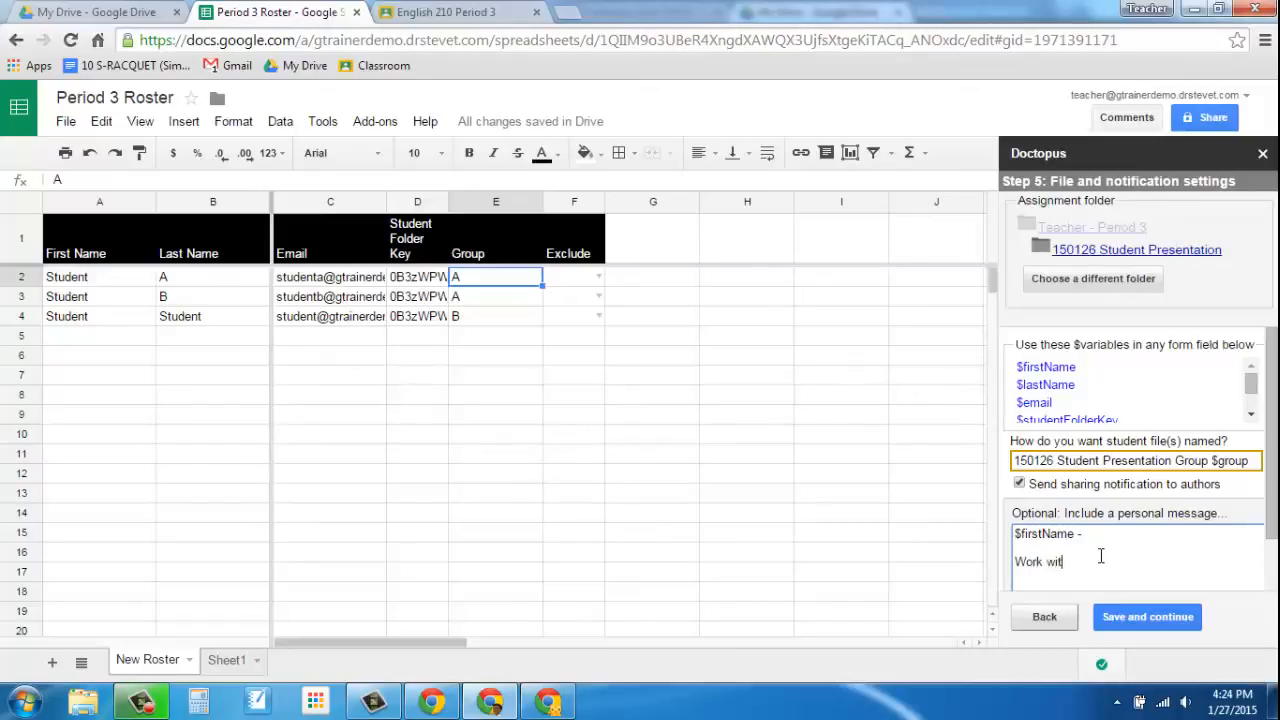
pyautogui.write('h your groups')
pyautogui.press('BackSpace')
pyautogui.write('mates to complete')
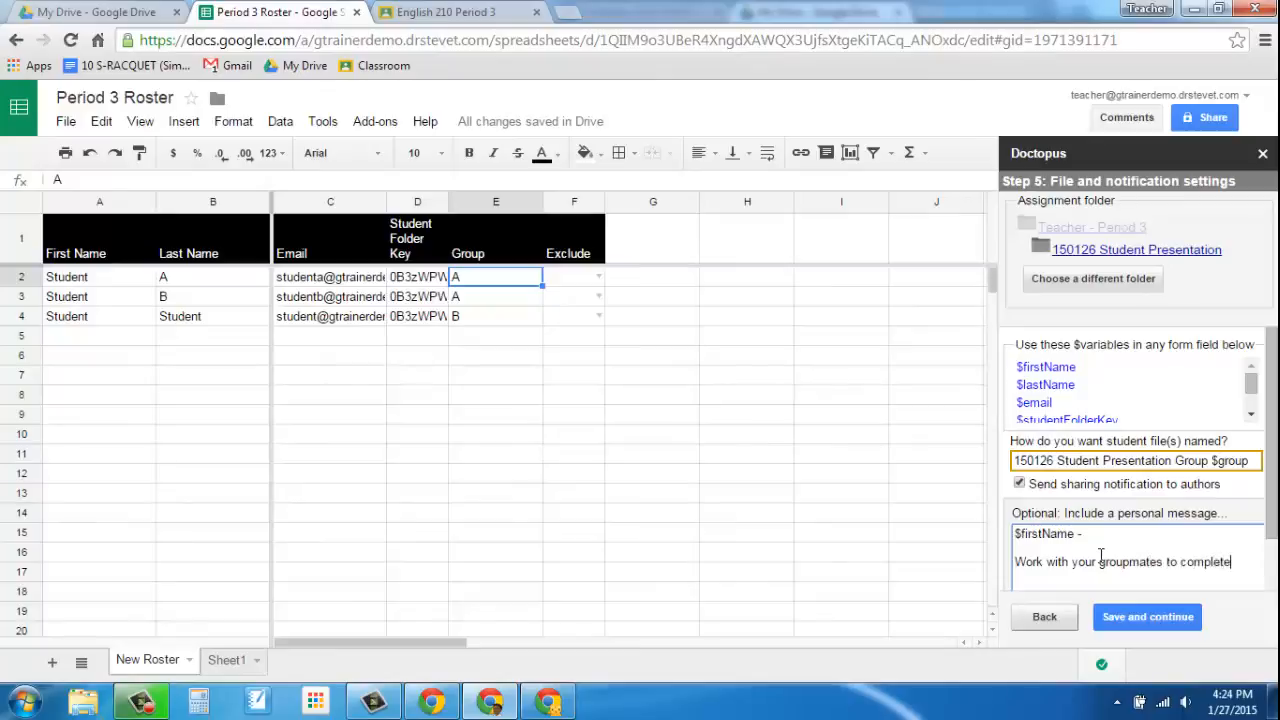
pyautogui.write(' this presentation. You')
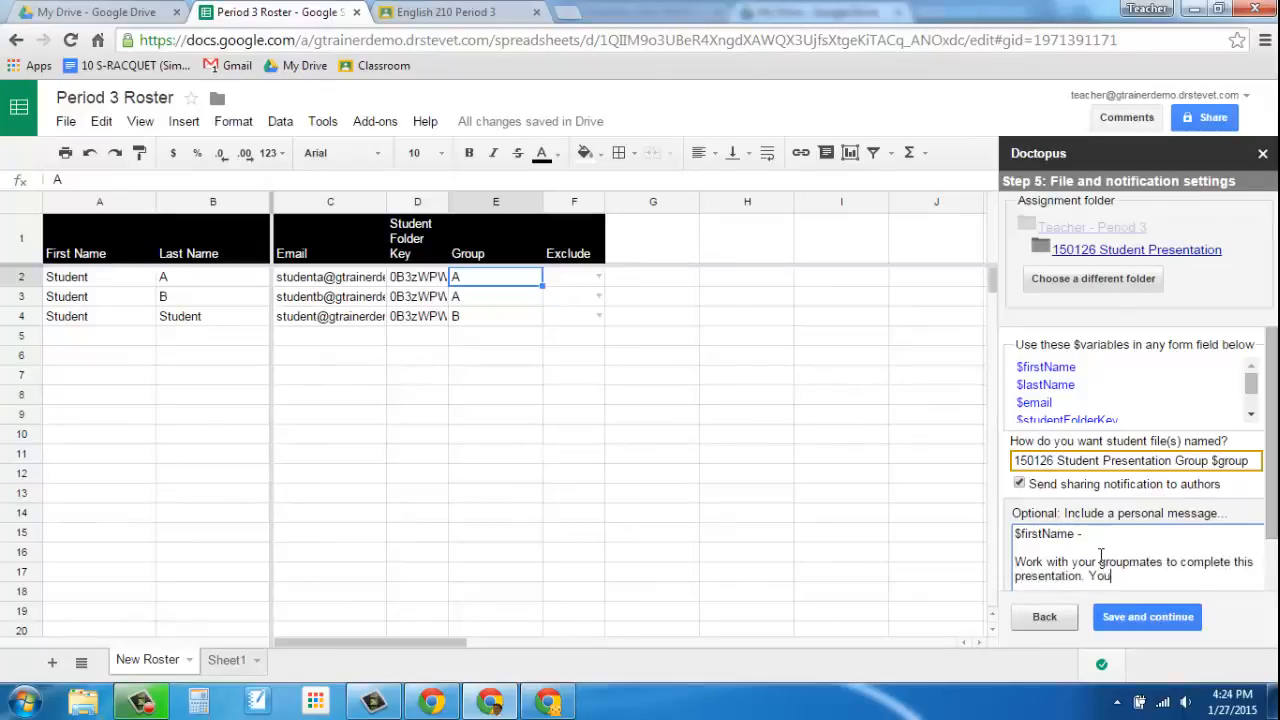
# Complete the message with "You are in Group $group.", an invitation to ask questions and a sign-off, and save the notification settings
pyautogui.write(' are in group')
pyautogui.press('BackSpace')
pyautogui.press('BackSpace')
pyautogui.press('BackSpace')
pyautogui.write('Group $group')
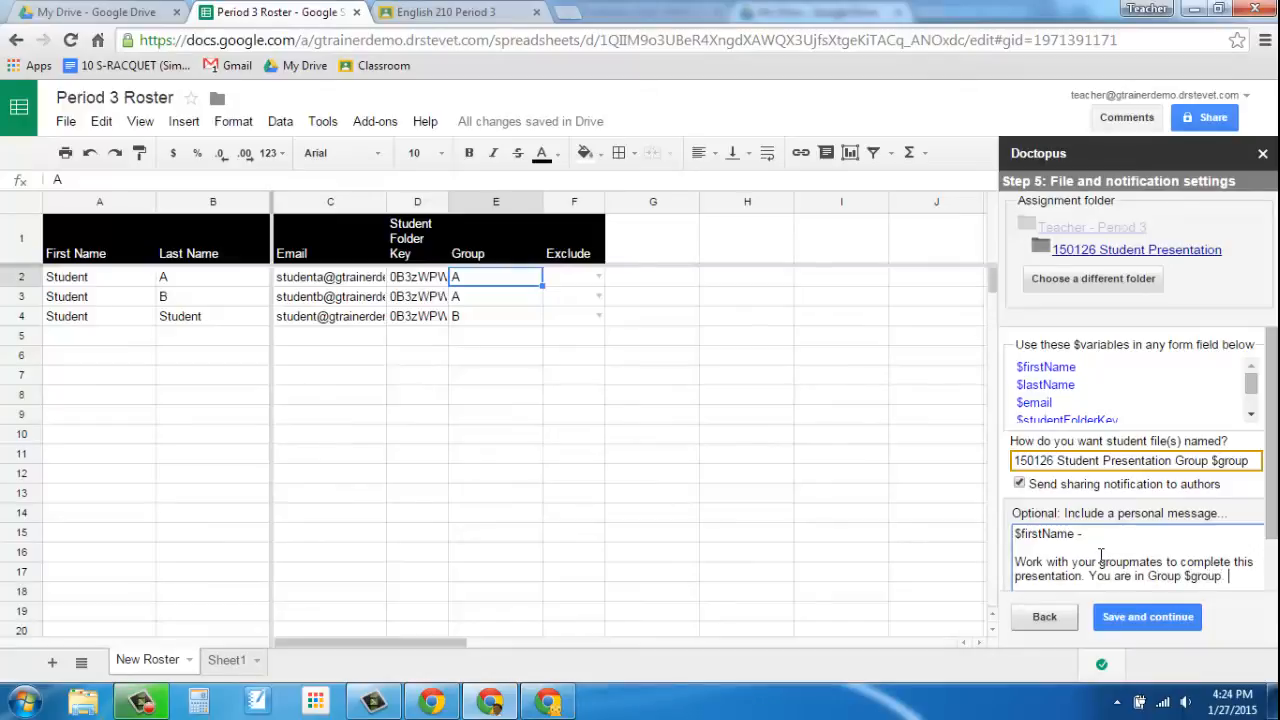
pyautogui.write('.')
pyautogui.press('BackSpace')
pyautogui.press('BackSpace')
pyautogui.press('BackSpace')
pyautogui.scroll(-1, 1232, 577)
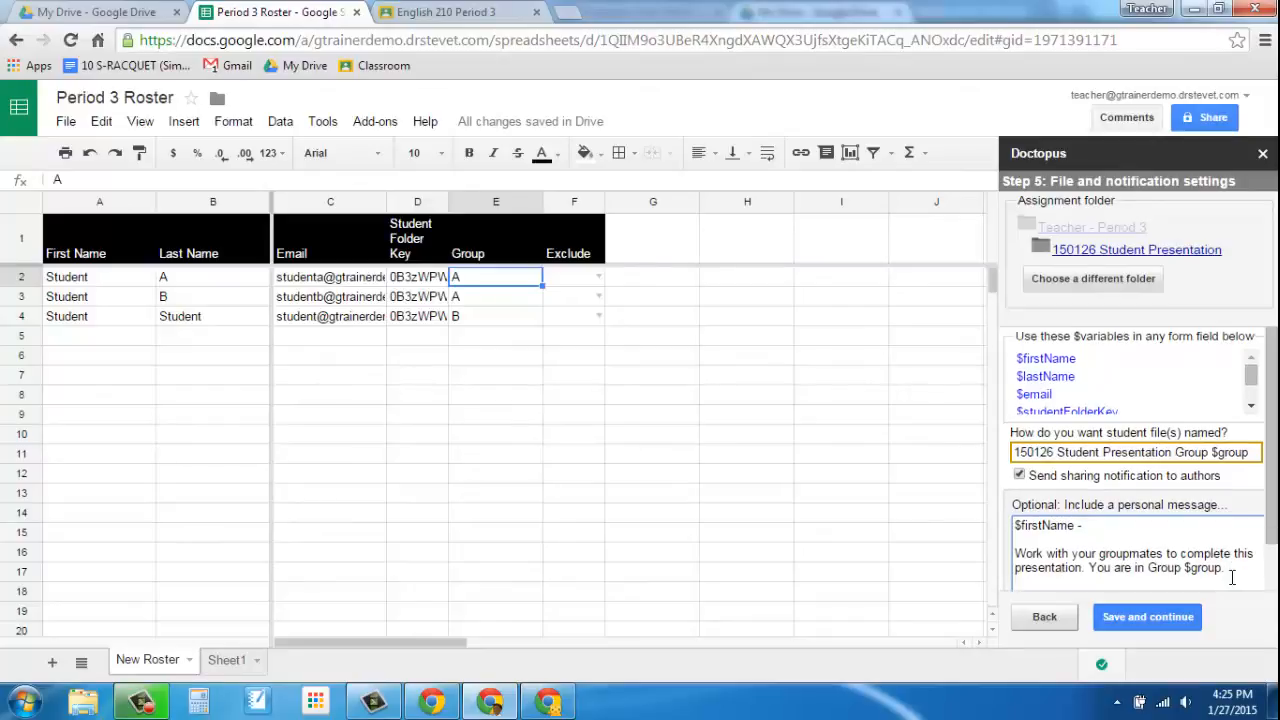
pyautogui.click(1140, 617)
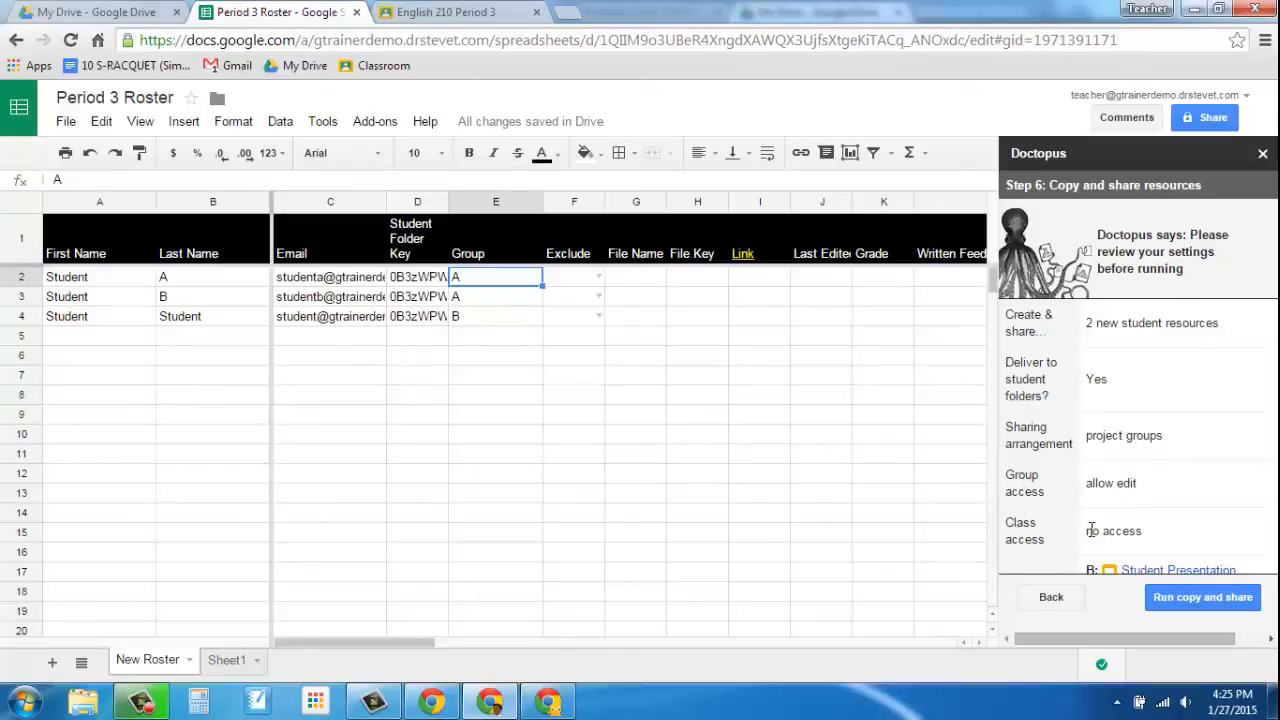
# Review the settings summary, run the copy and share for the project groups, and proceed to managing and assessing the assignment
pyautogui.scroll(-1, 1206, 497)
pyautogui.scroll(-1, 1206, 497)
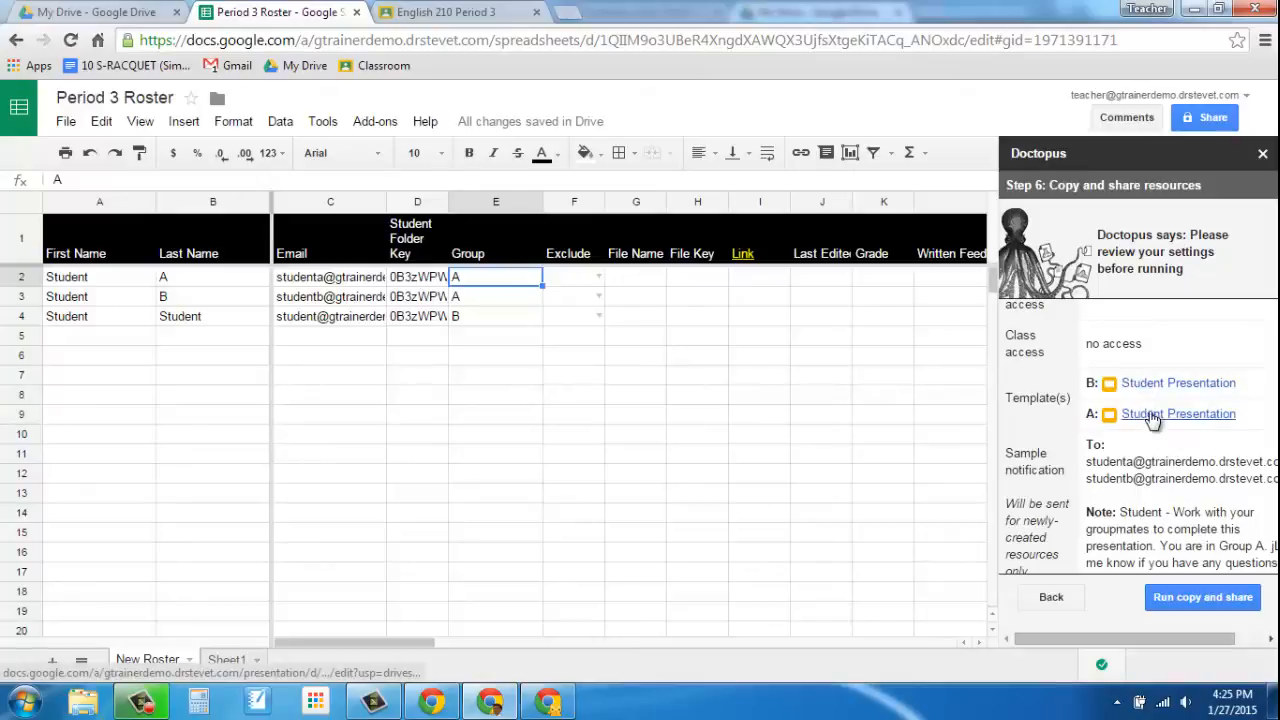
pyautogui.scroll(-1, 1120, 440)
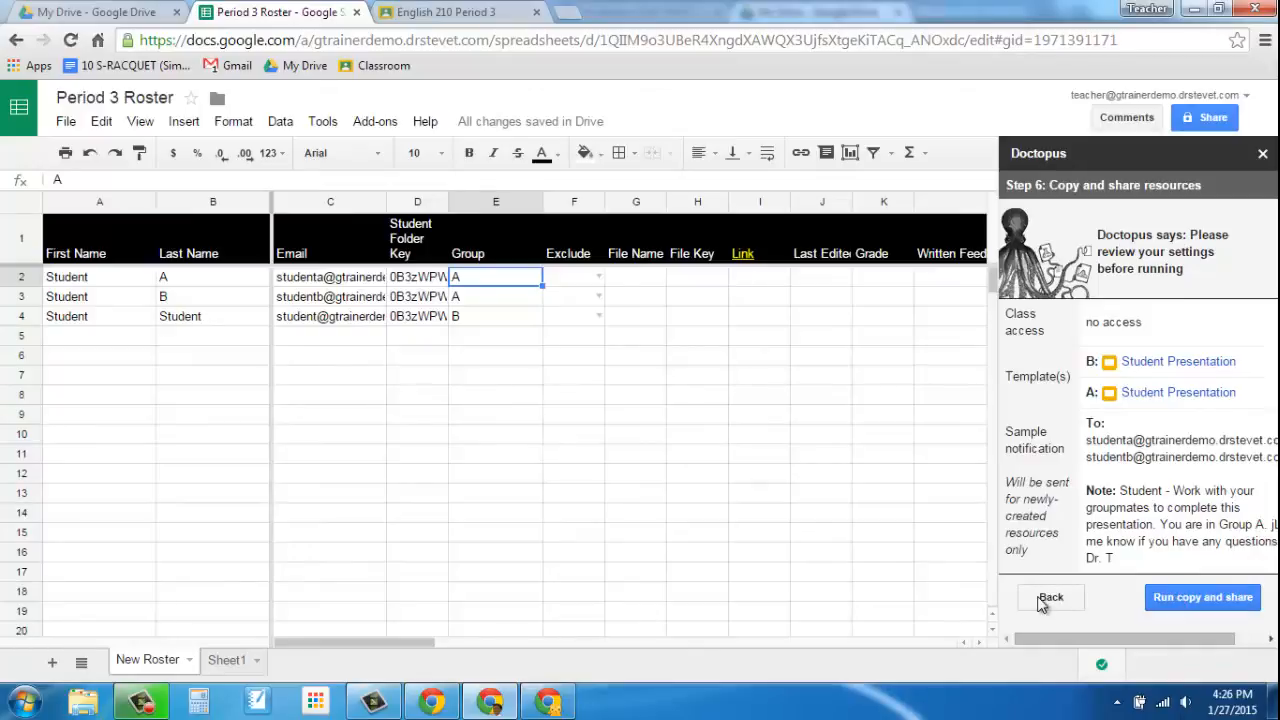
pyautogui.click(1186, 600)
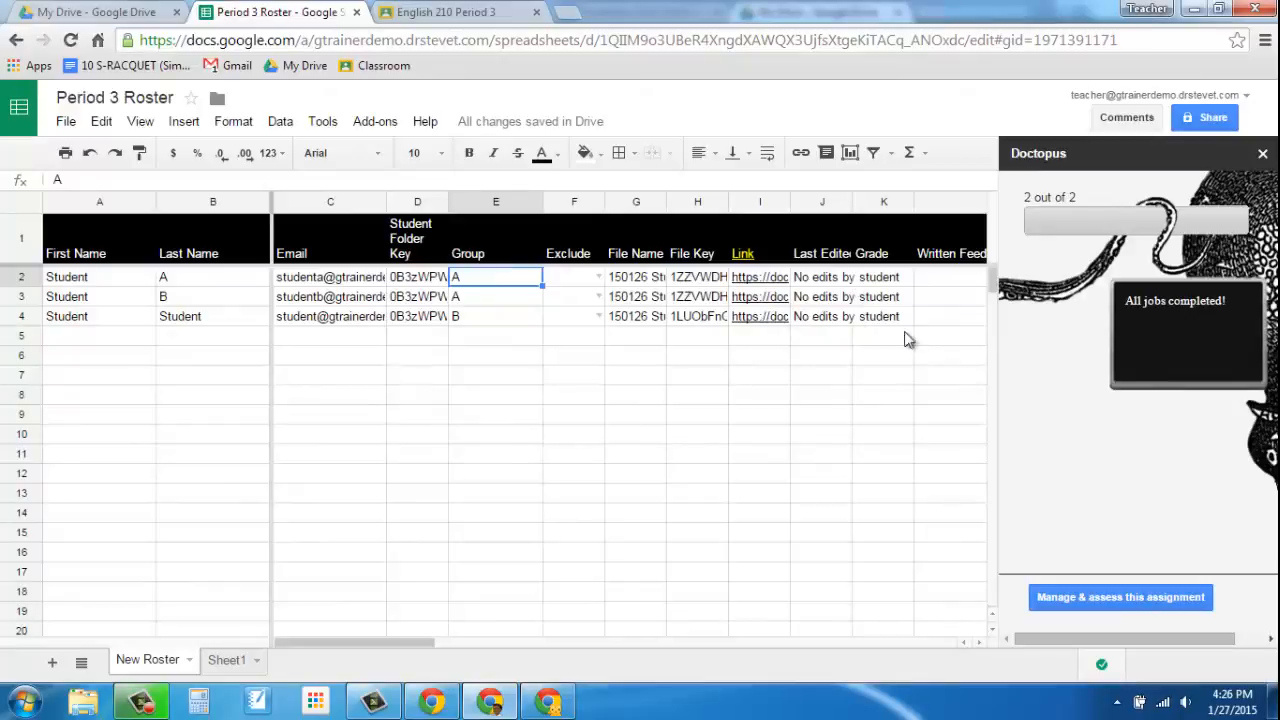
pyautogui.click(1131, 598)
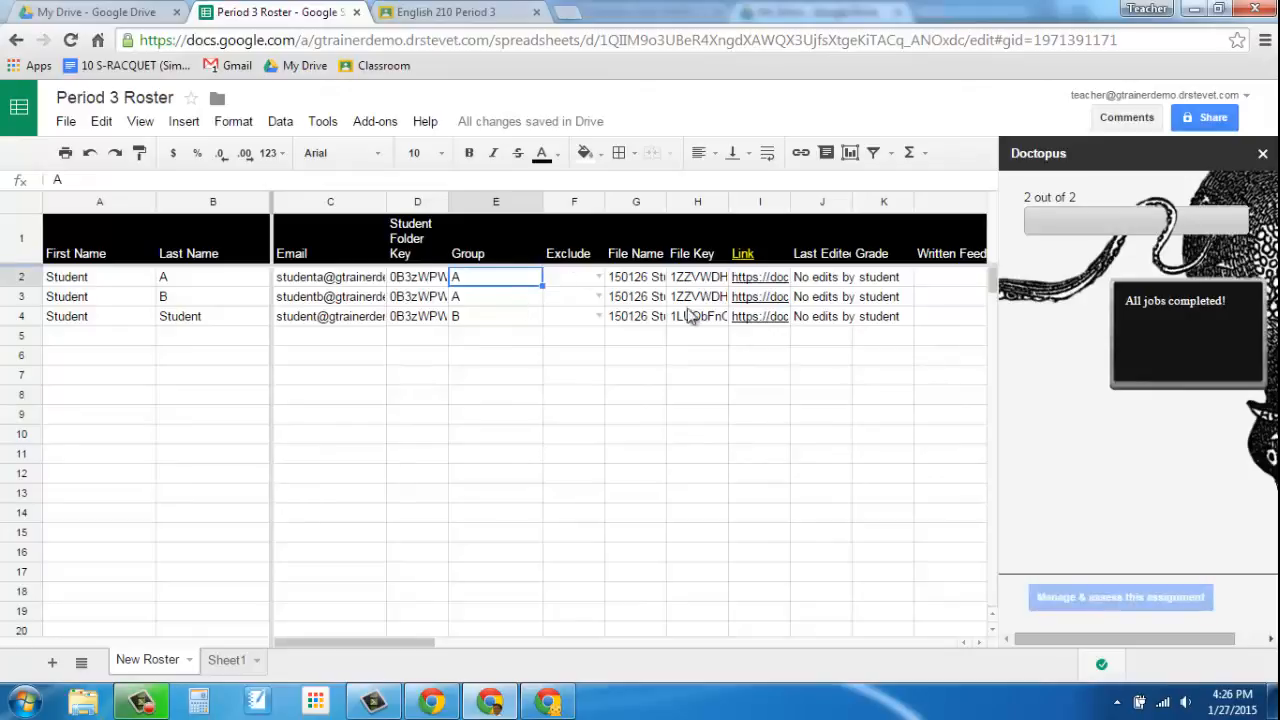
# Fit the File Name column to its contents to read the full names, and narrow the column again
pyautogui.click(634, 201)
pyautogui.doubleClick(663, 201)
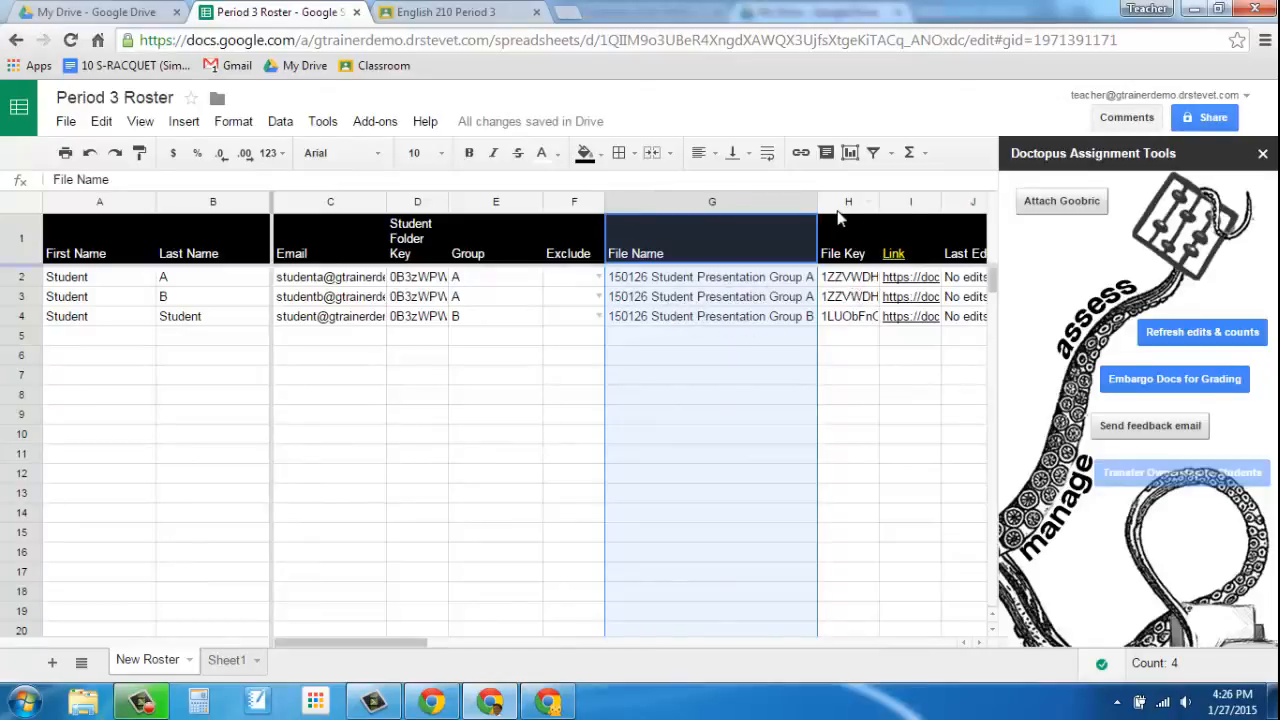
pyautogui.moveTo(817, 201); pyautogui.dragTo(734, 201)
pyautogui.click(853, 357)
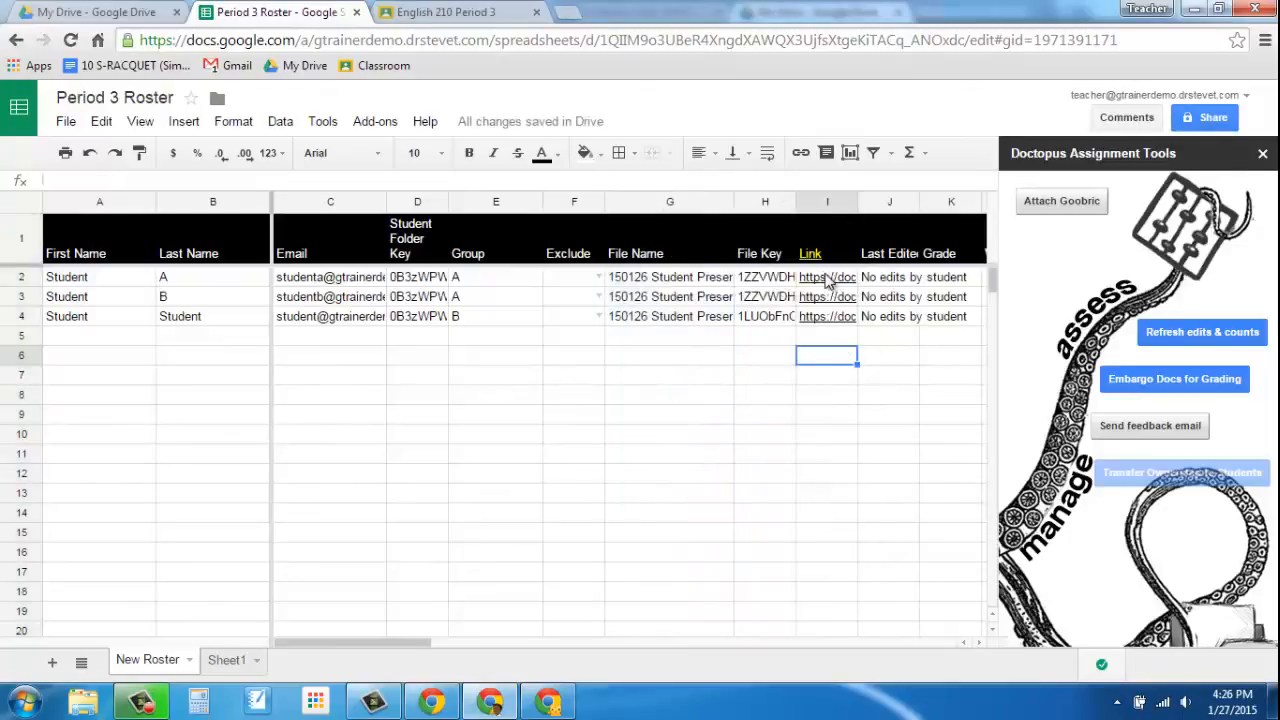
# Check the shared file links, open the Group B presentation from its roster link, view its Directions slide, and close it
pyautogui.click(827, 280)
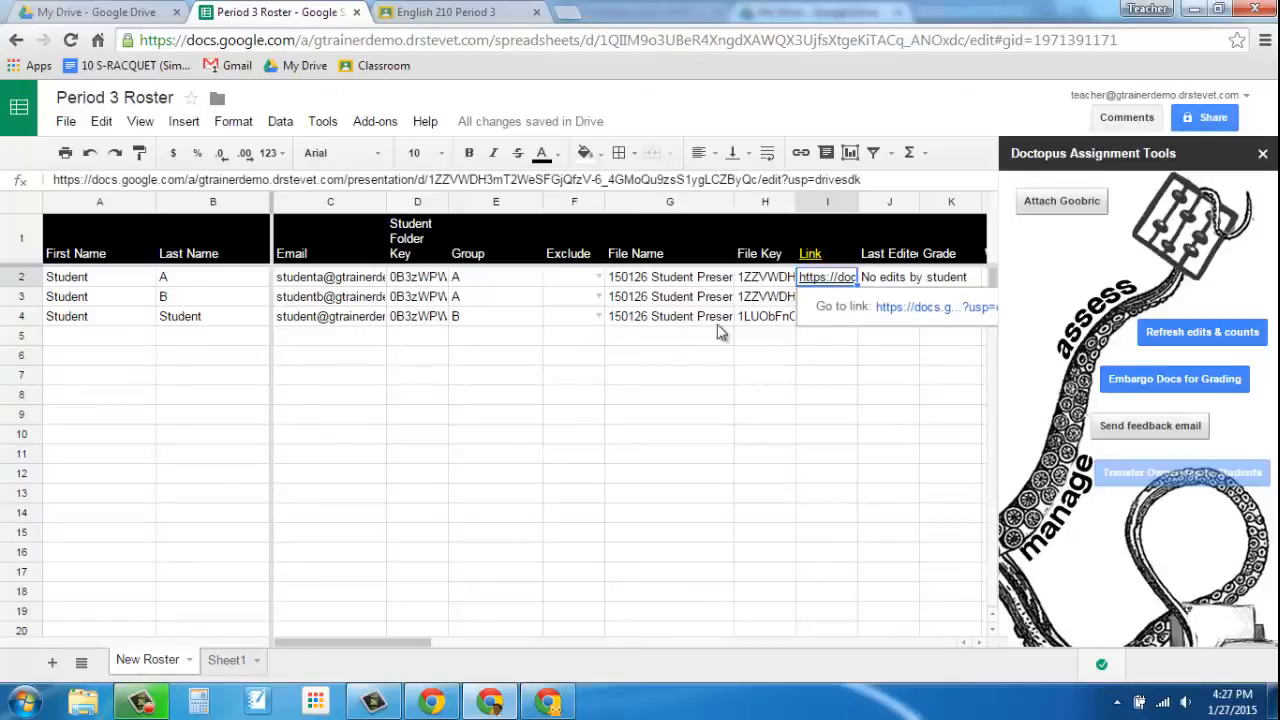
pyautogui.click(831, 358)
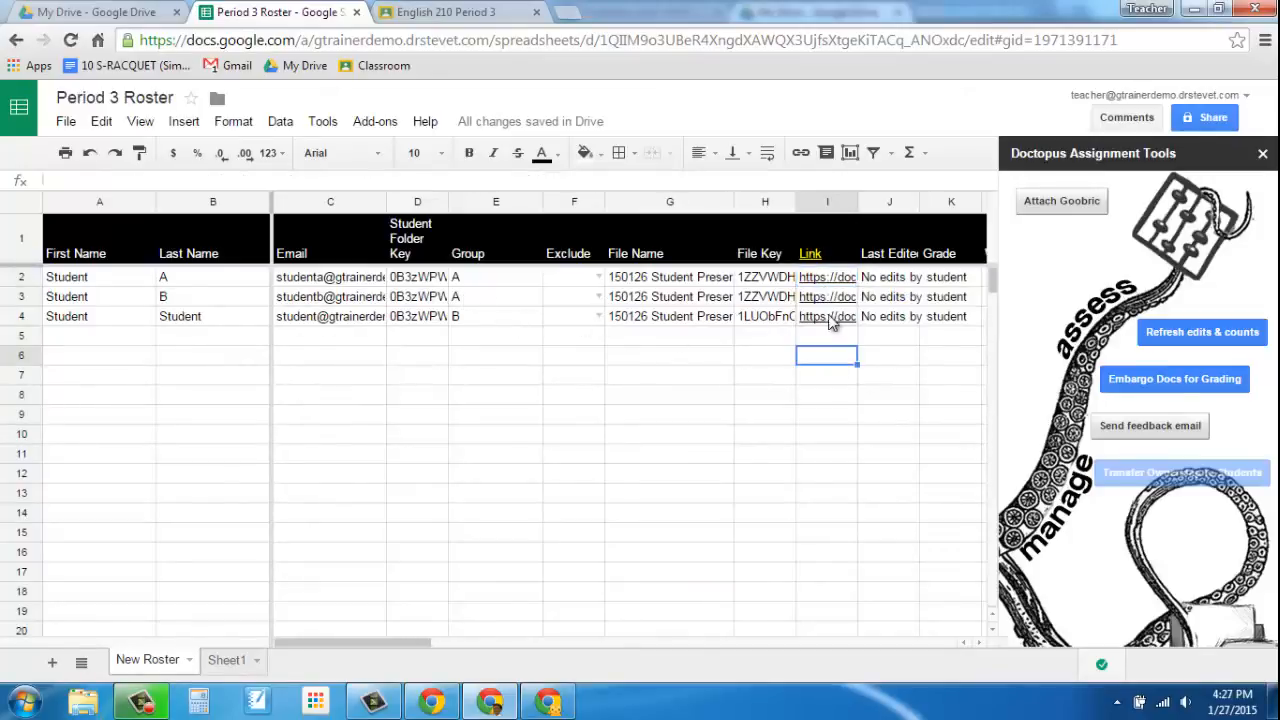
pyautogui.click(829, 318)
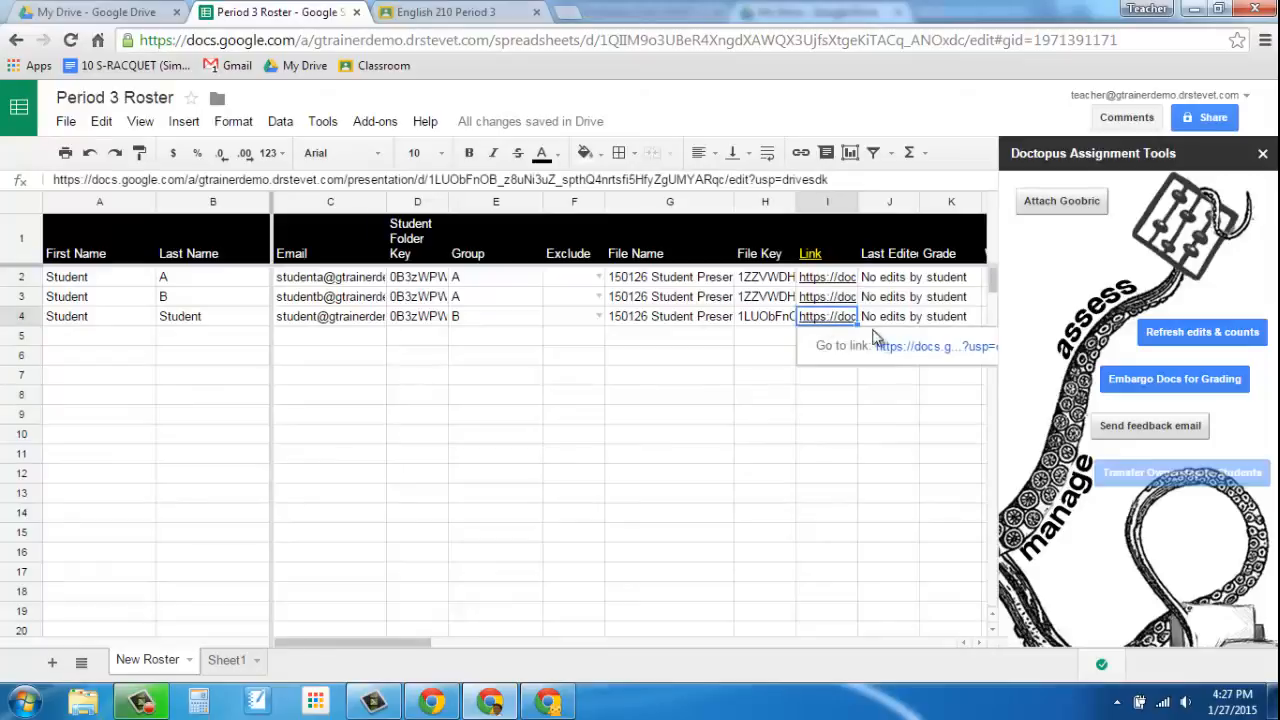
pyautogui.click(898, 347)
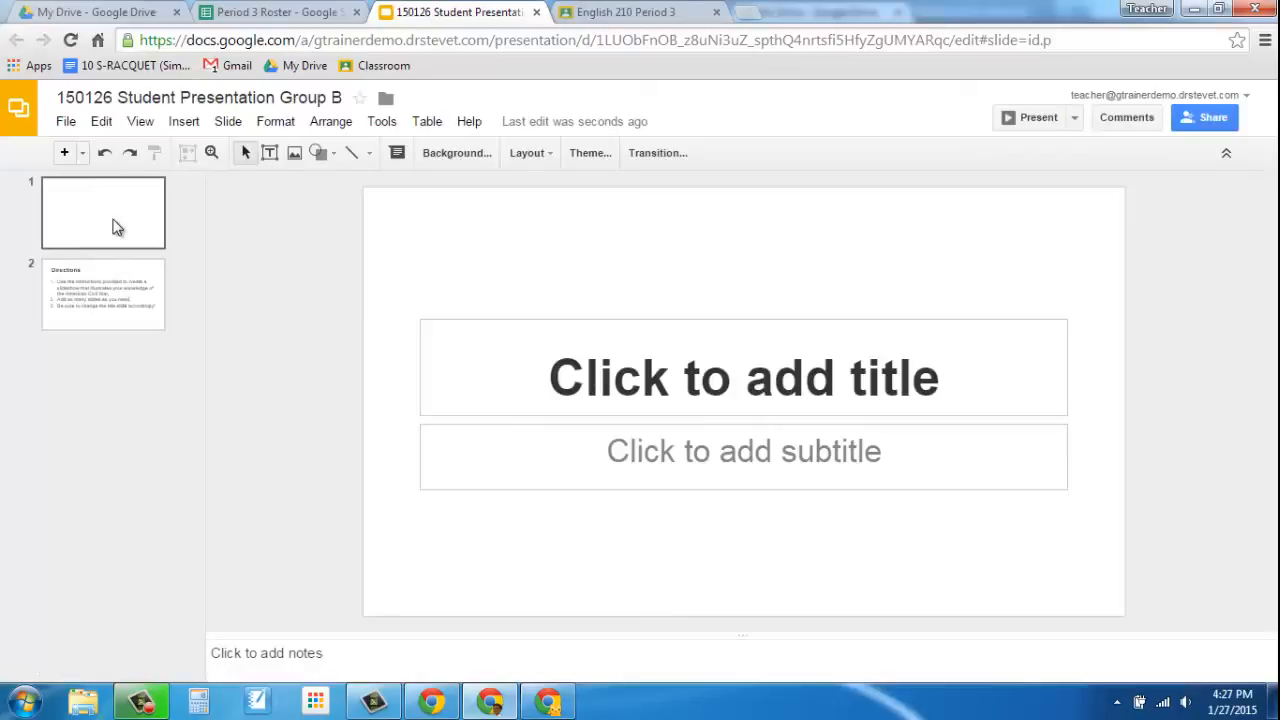
pyautogui.click(144, 298)
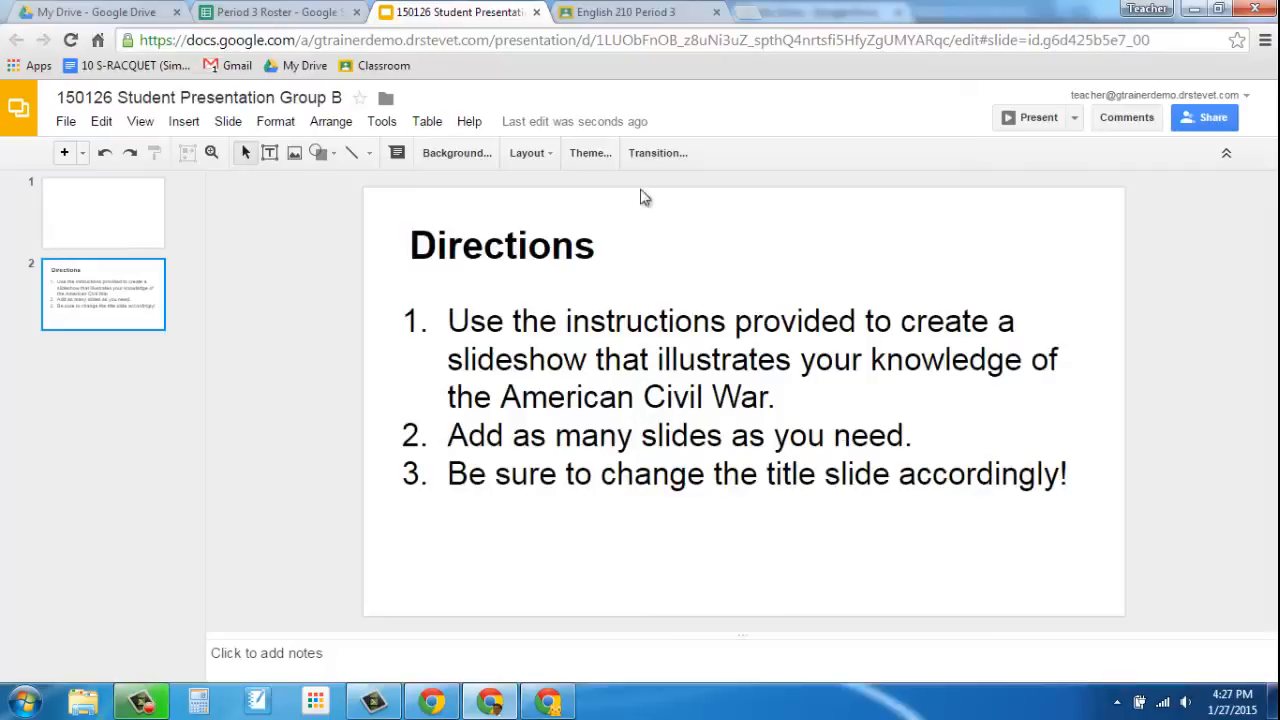
pyautogui.click(536, 12)
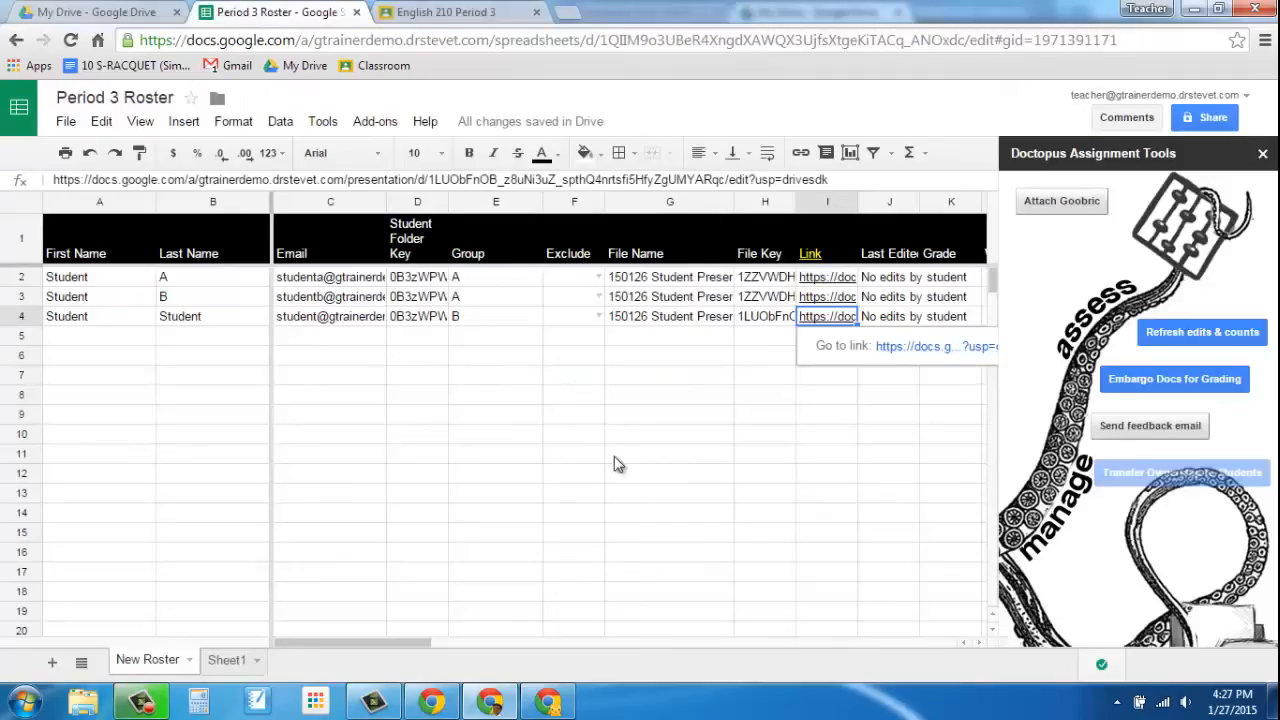
# Switch to the student's Google Drive and open the Period 3 student folder to look at the shared 150126 Student Presentation file
pyautogui.click(546, 704)
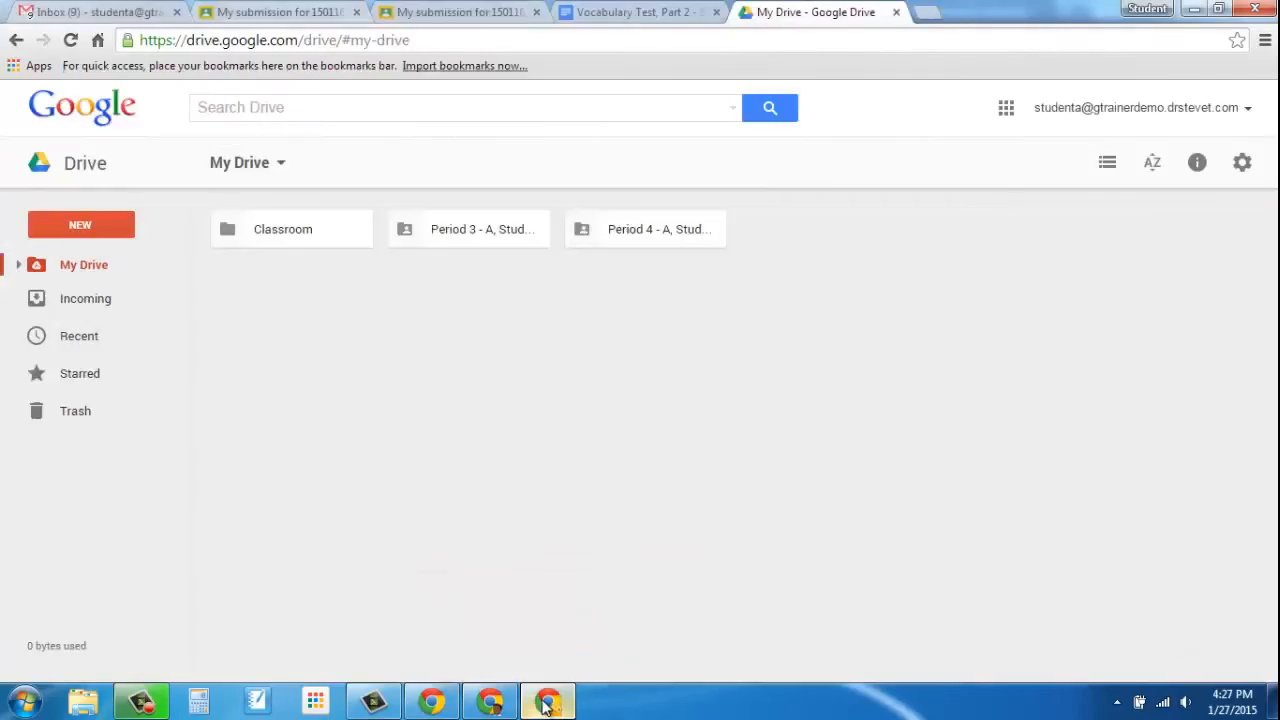
pyautogui.click(417, 231)
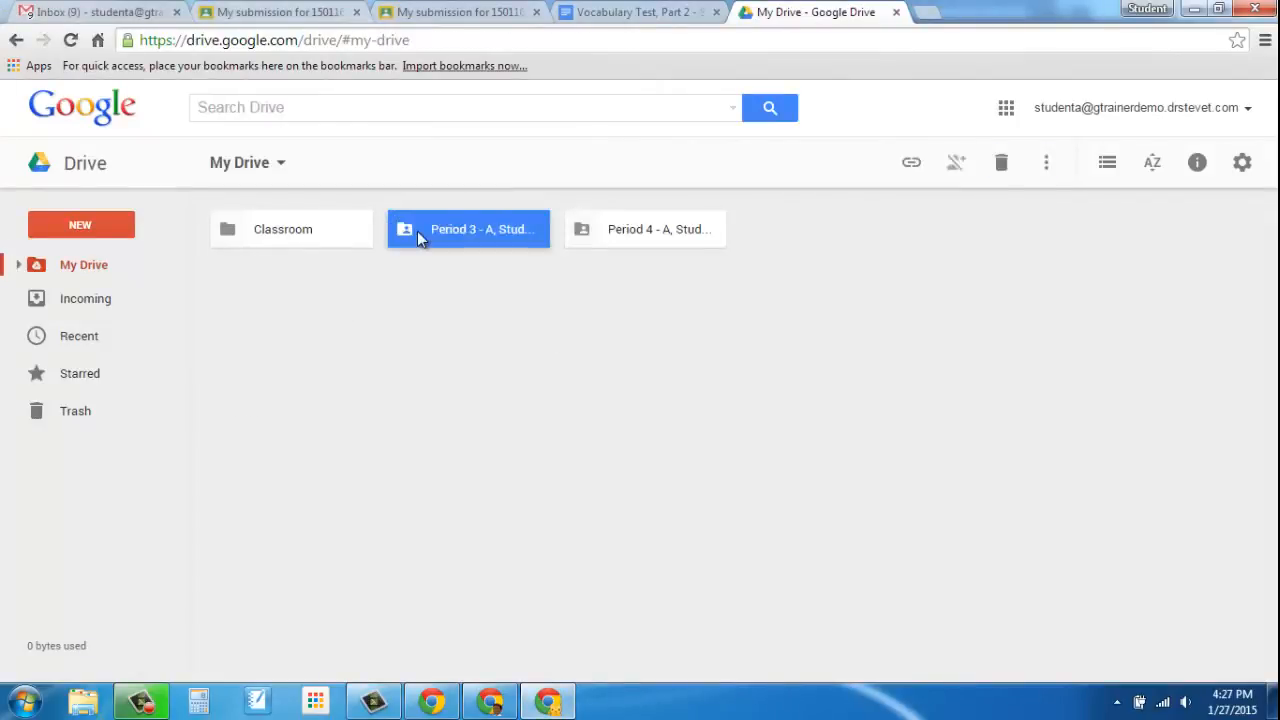
pyautogui.doubleClick(417, 231)
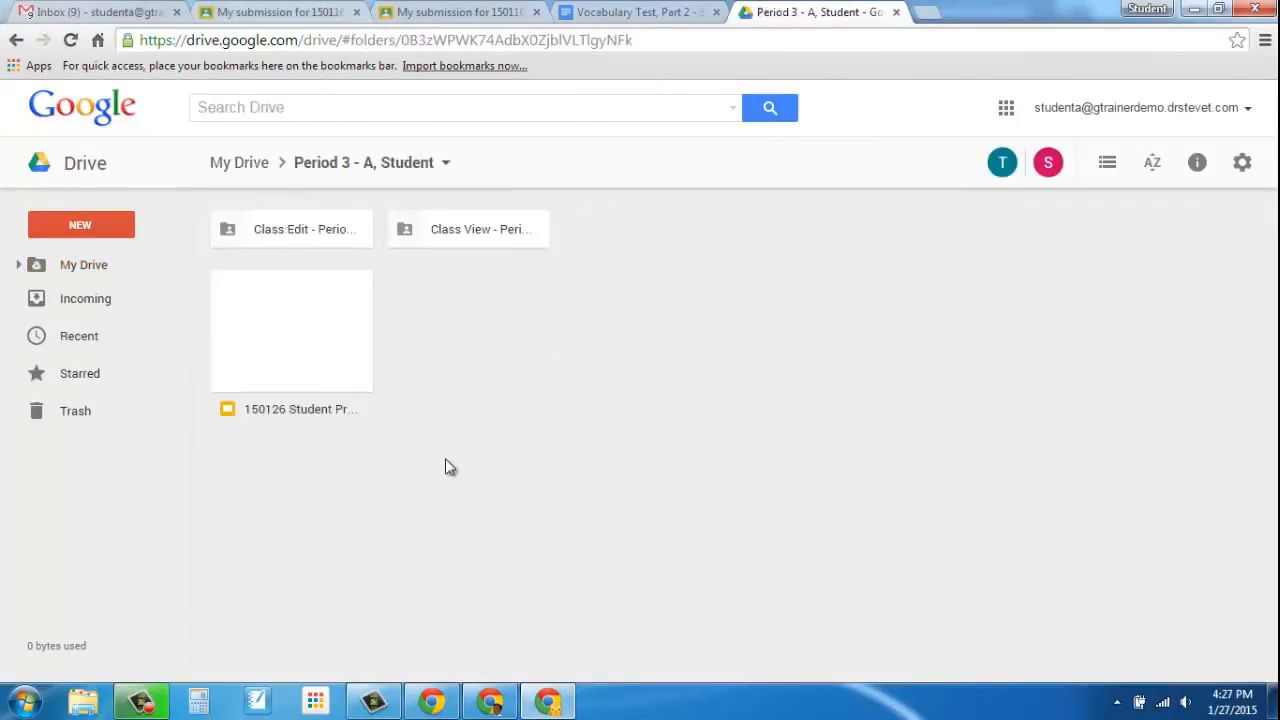
pyautogui.click(287, 356)
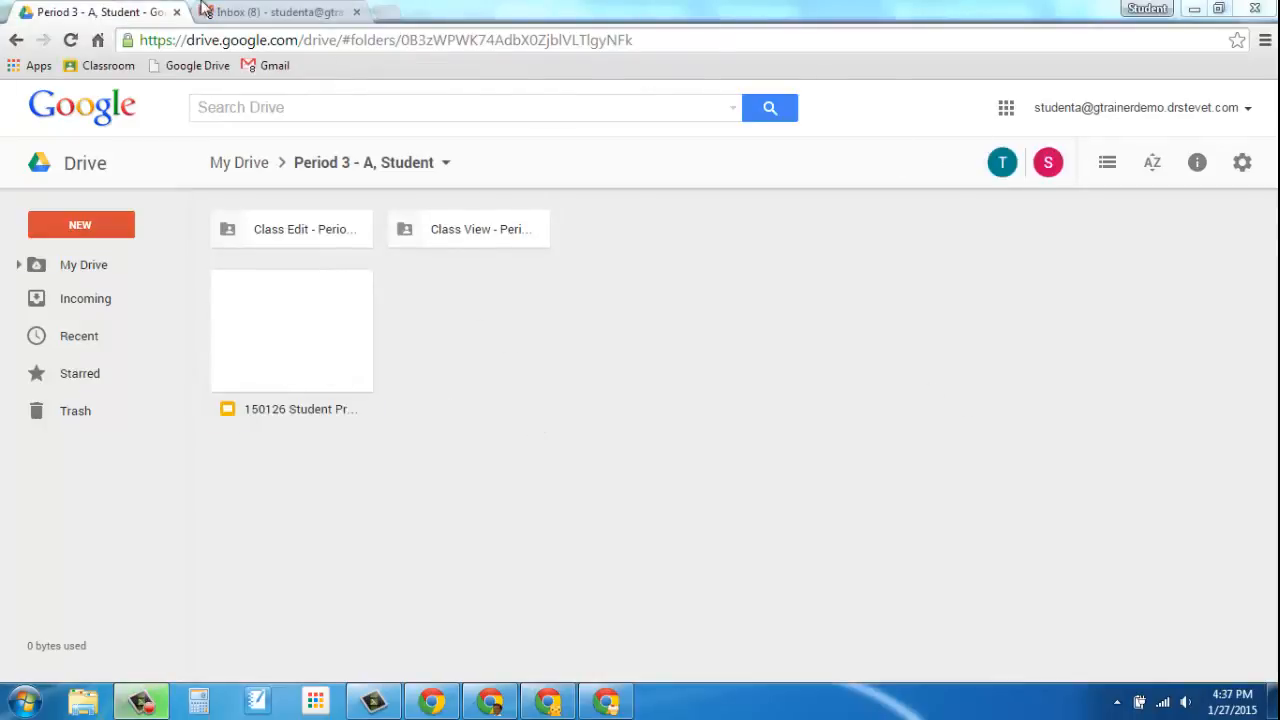
# Read the 150126 Student Presentation Group A invitation in the student's Gmail inbox and open the linked presentation
pyautogui.click(249, 12)
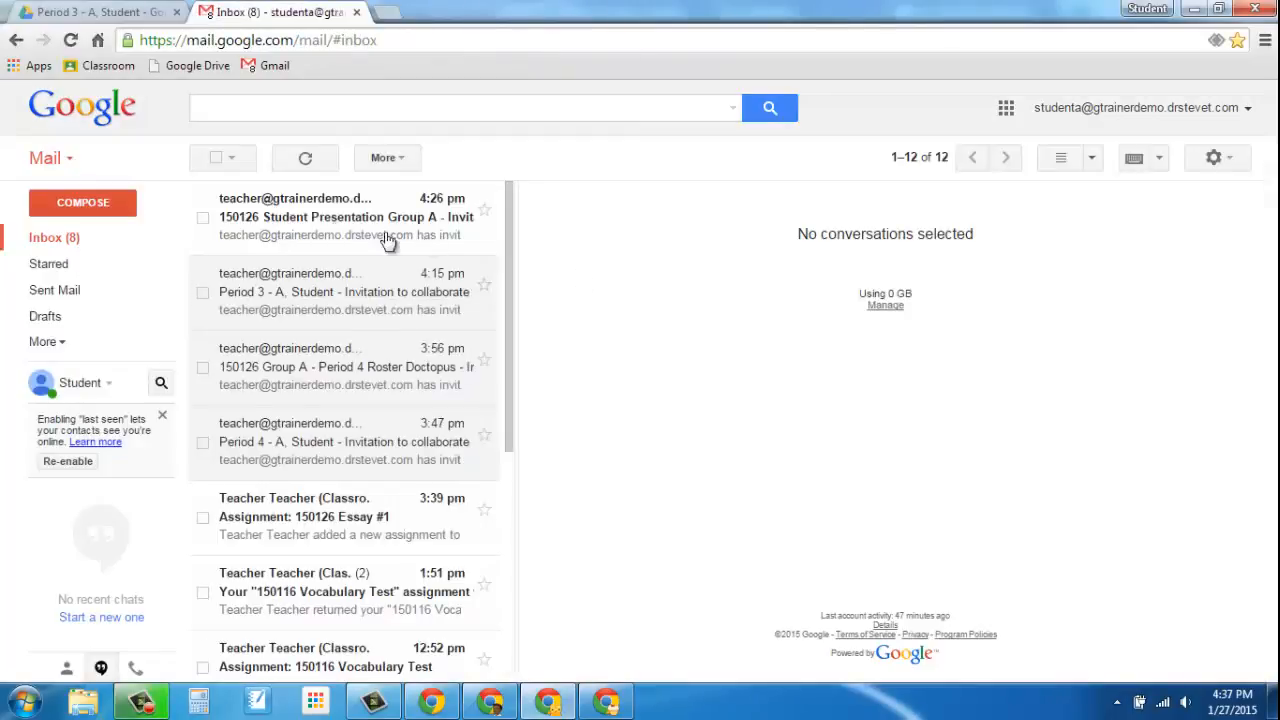
pyautogui.click(312, 220)
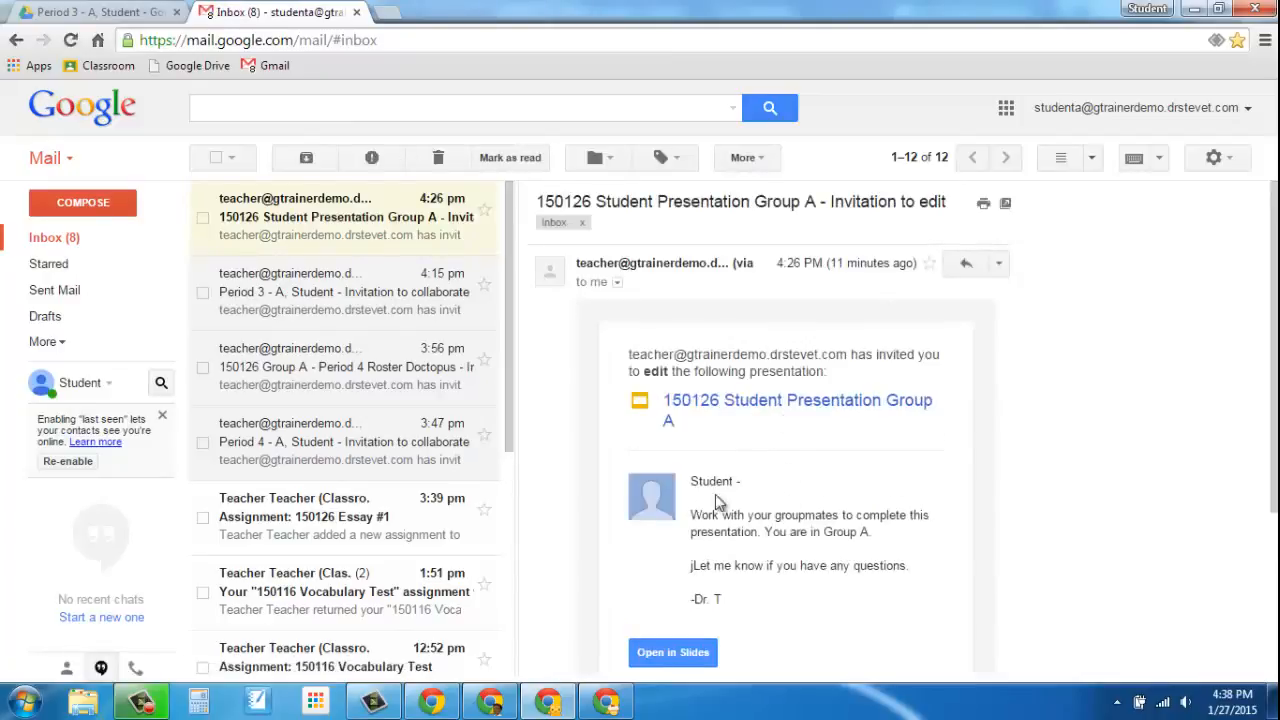
pyautogui.click(728, 402)
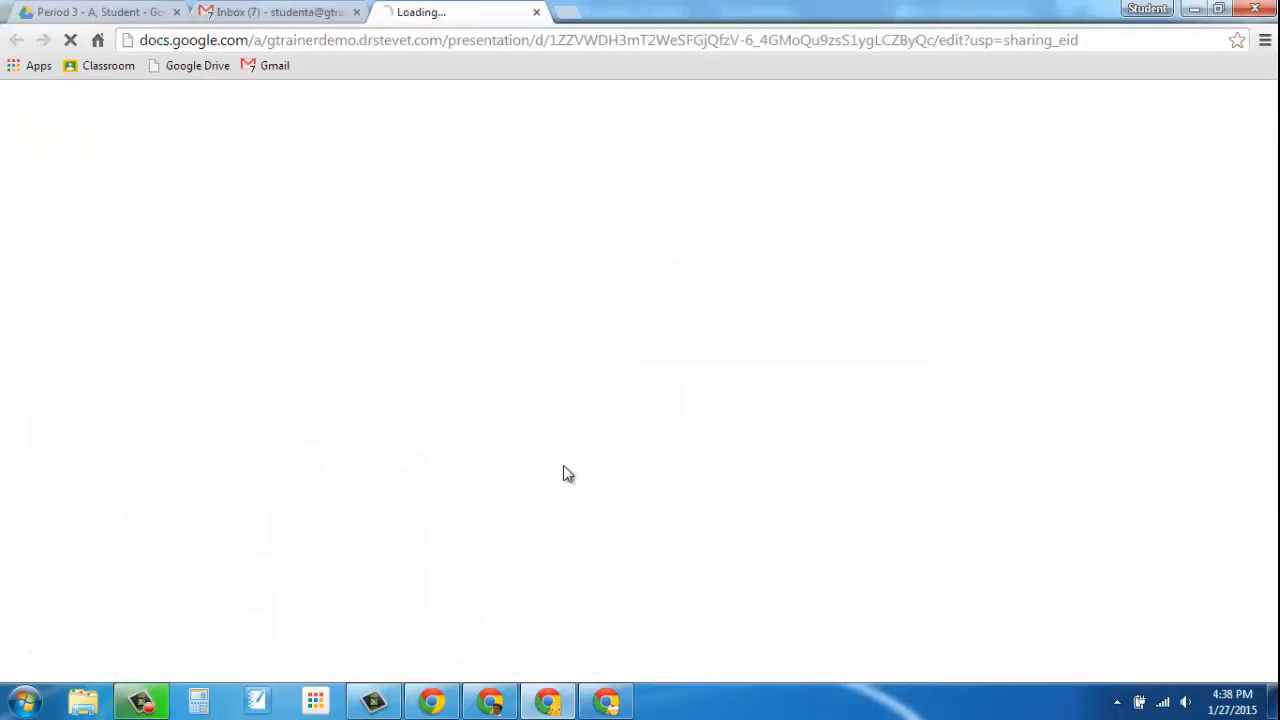